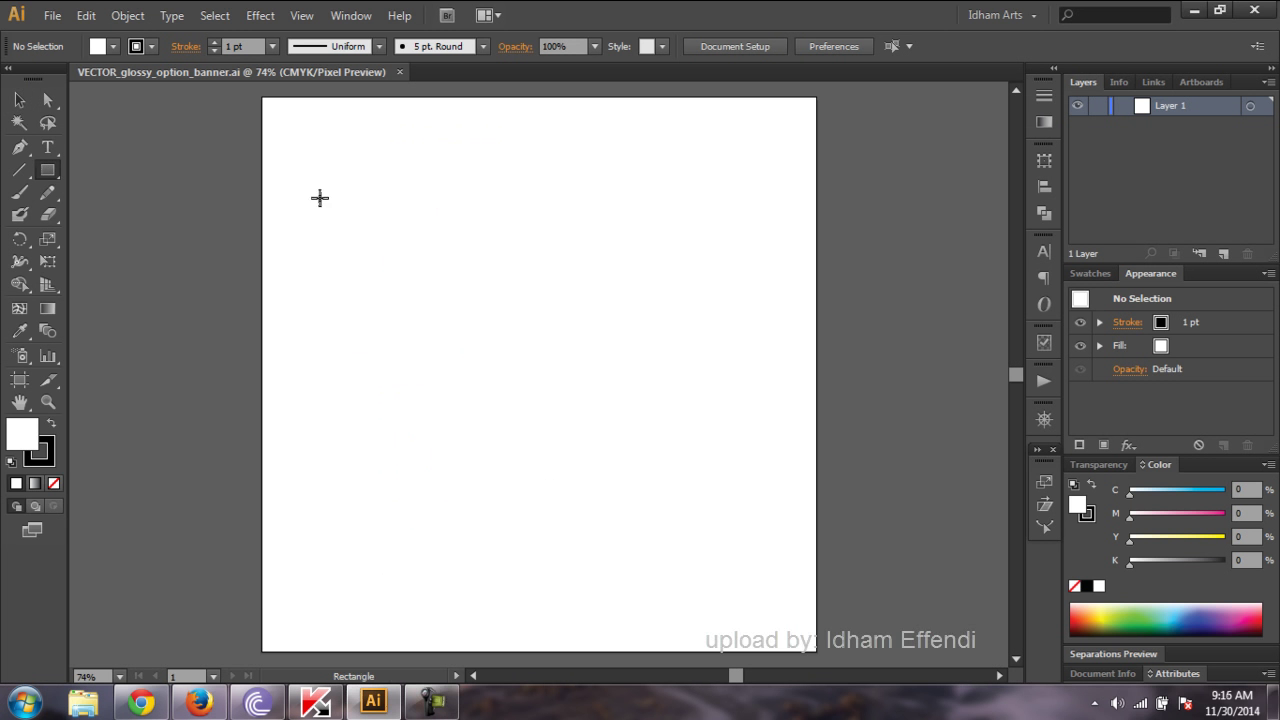
- Draw a wide rectangle near the top of the page and fill it with blue #3644a3
mouse_move(311, 147)
left_mouse_down()
mouse_move(792, 259)
mouse_move(786, 240)
left_mouse_up()
key("v")
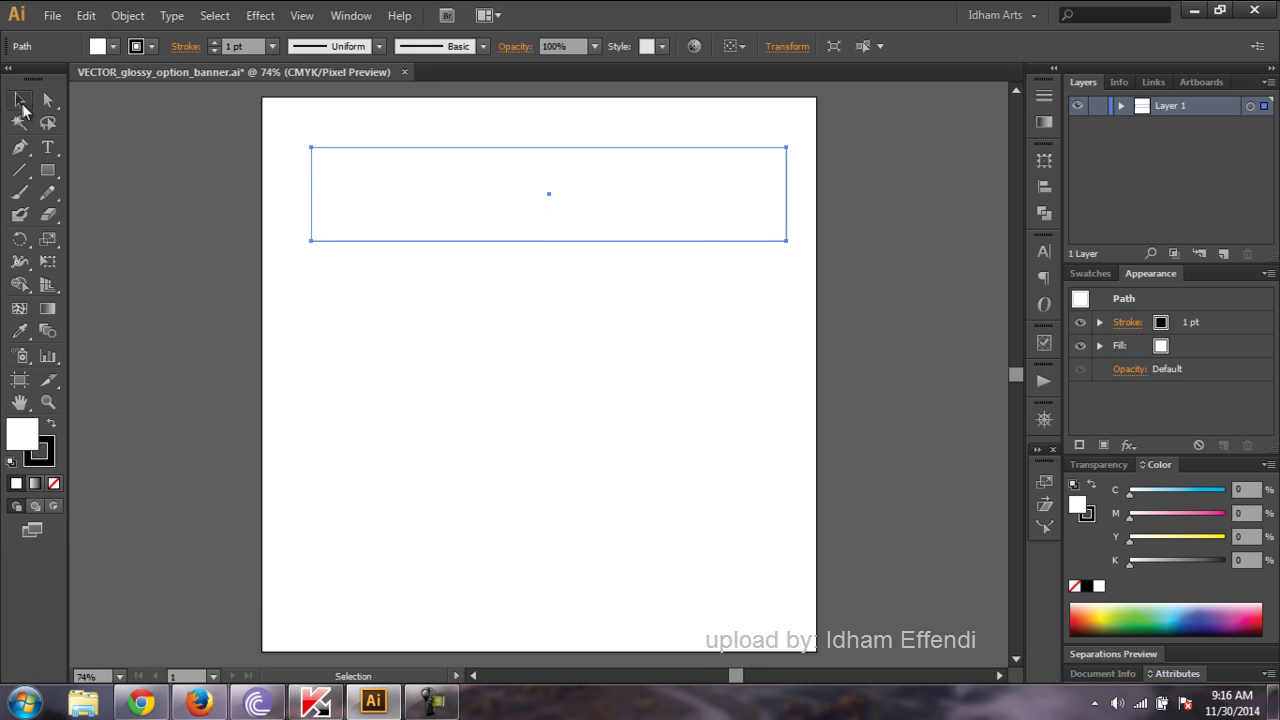
double_click(28, 438)
left_click(294, 489)
left_click(320, 509)
left_click(453, 491)
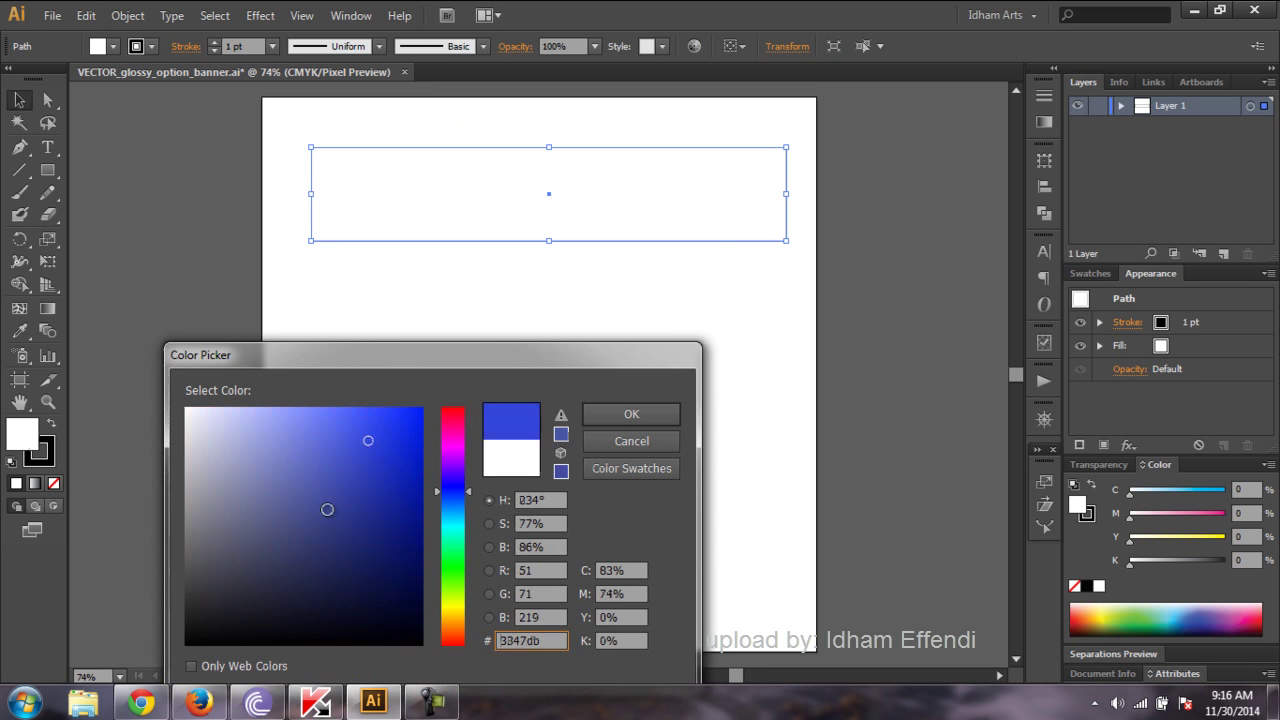
left_click(334, 471)
left_click(314, 449)
left_click(343, 491)
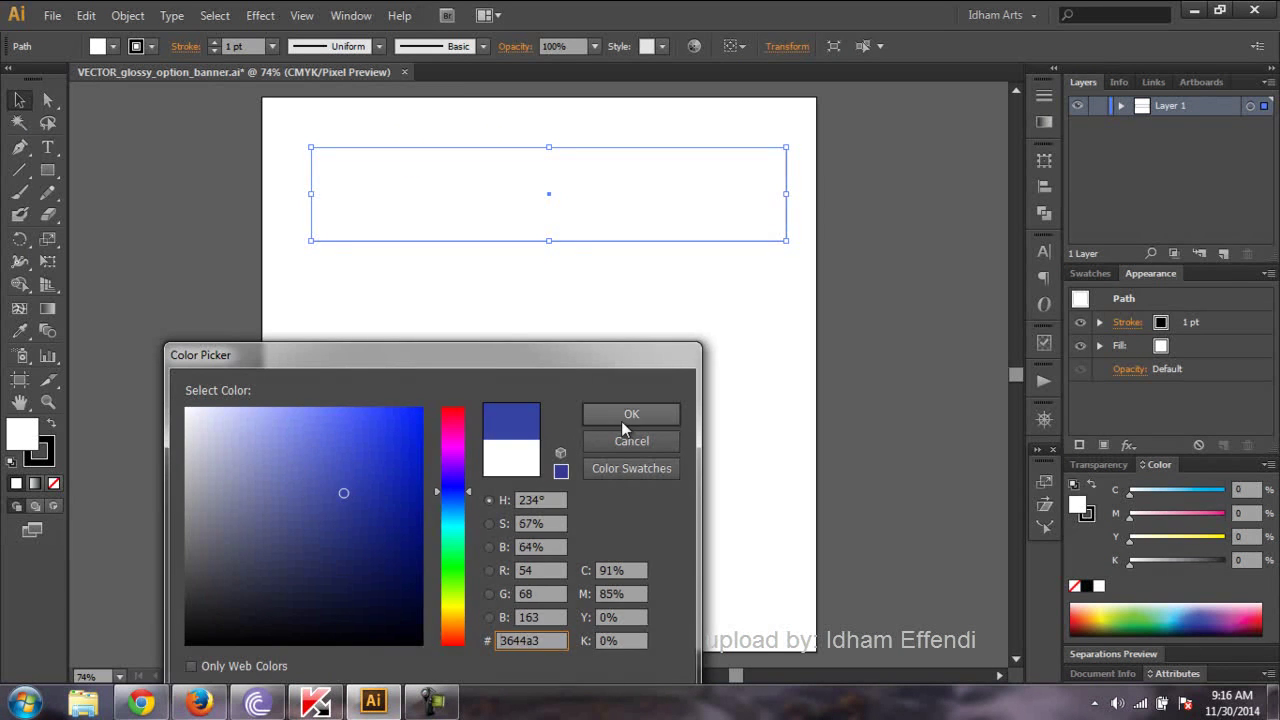
left_click(625, 415)
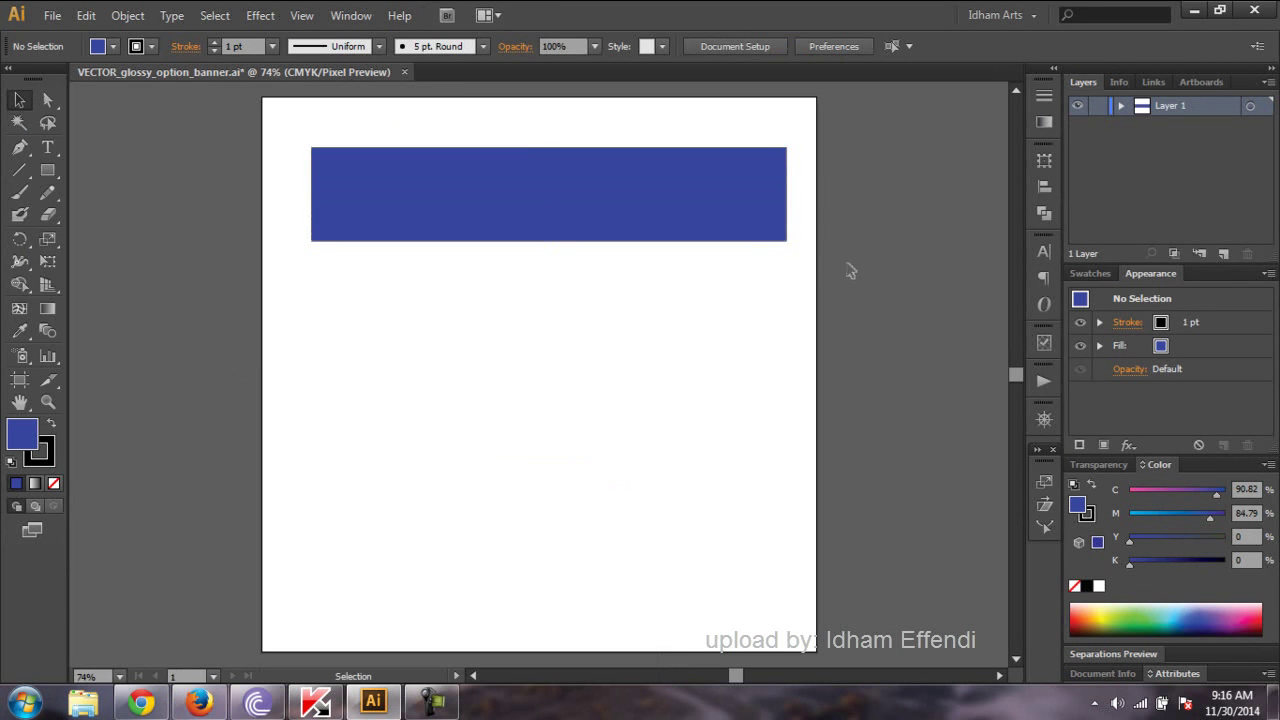
- Copy and paste the blue bar to make a duplicate, then select the top one
left_click_drag(686, 211, 684, 329)
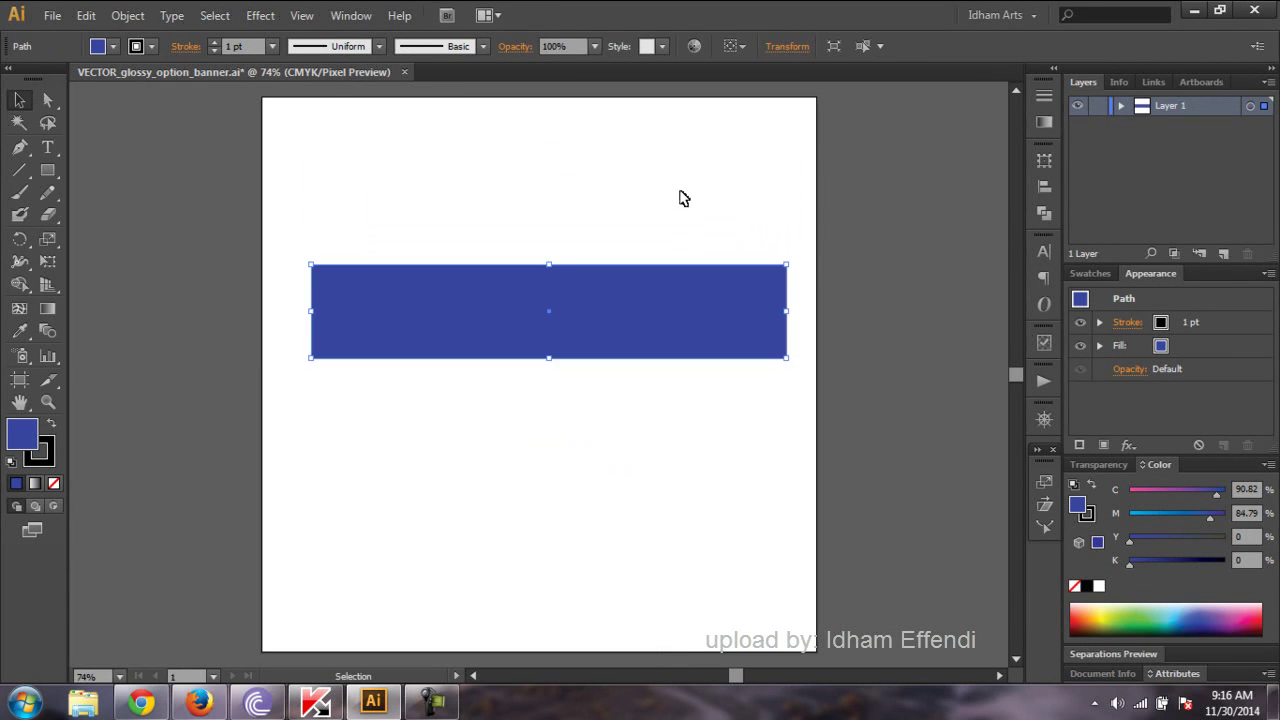
key("ctrl+z")
key("ctrl+z")
key("ctrl+shift+z")
key("ctrl+c")
key("ctrl+v")
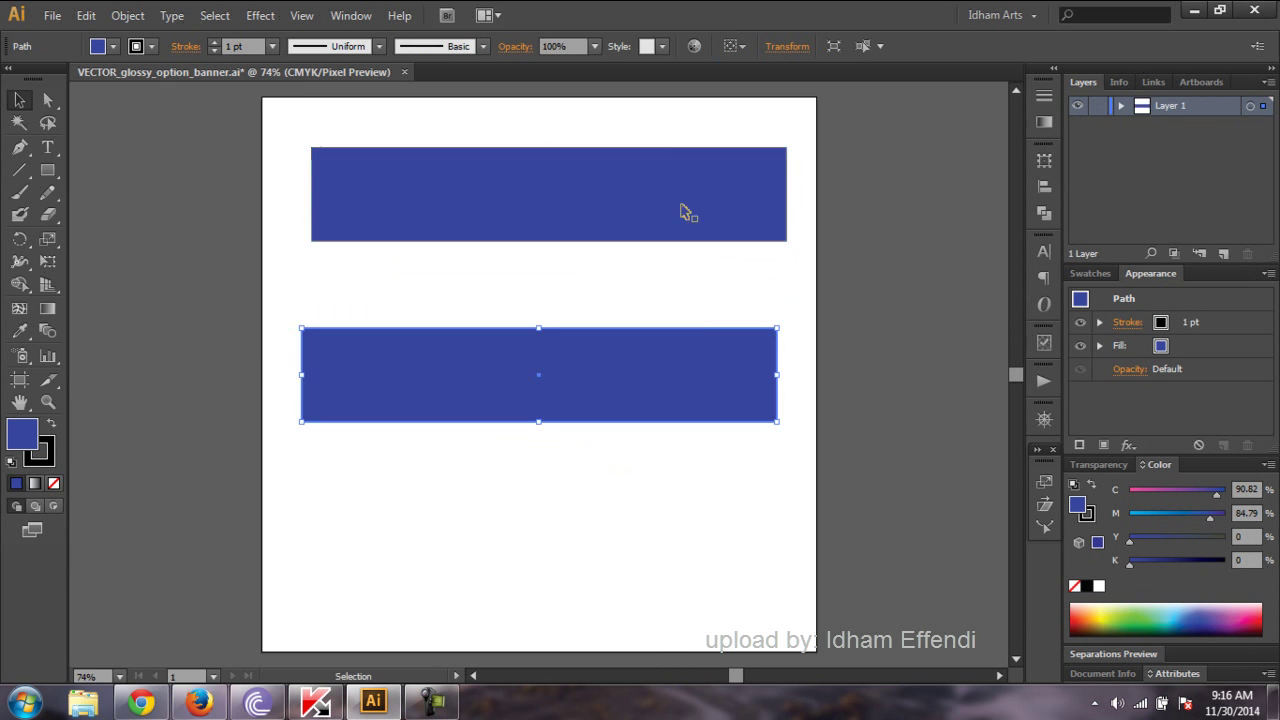
left_click(686, 211)
- Change the top bar's fill to light grey
double_click(22, 433)
left_click(206, 431)
left_click(268, 438)
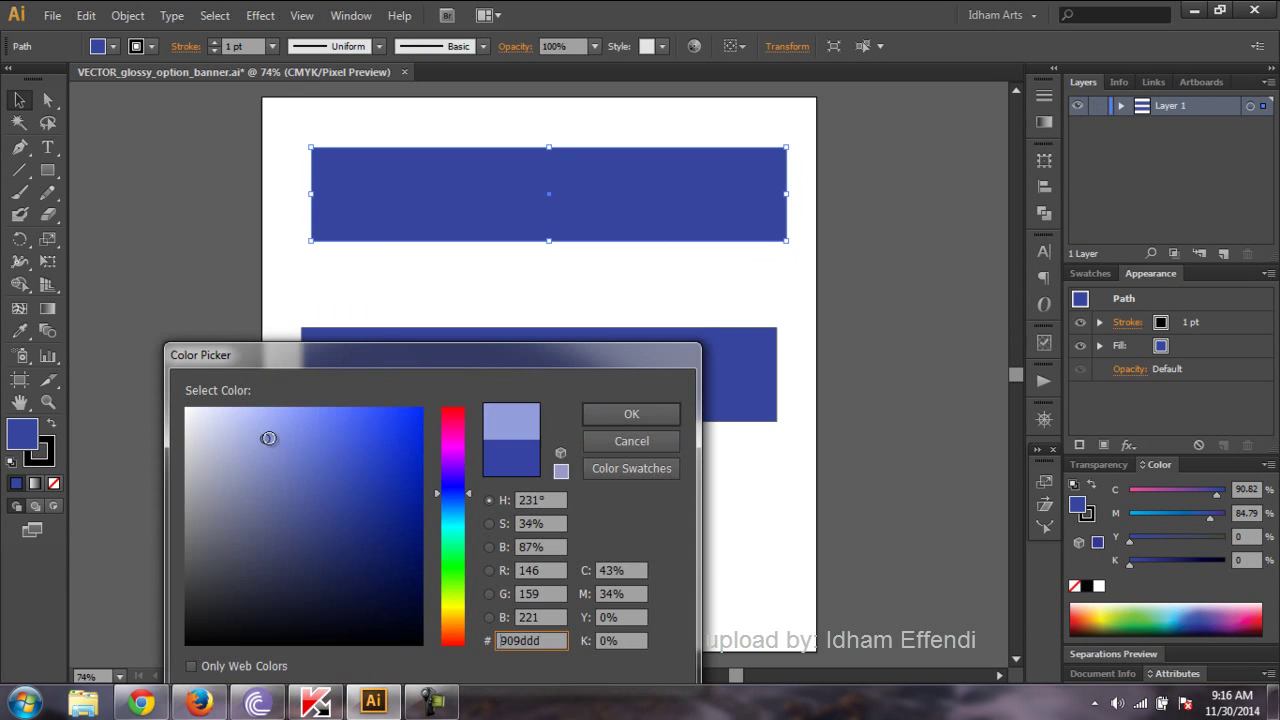
left_click(186, 443)
left_click(631, 413)
left_click(232, 253)
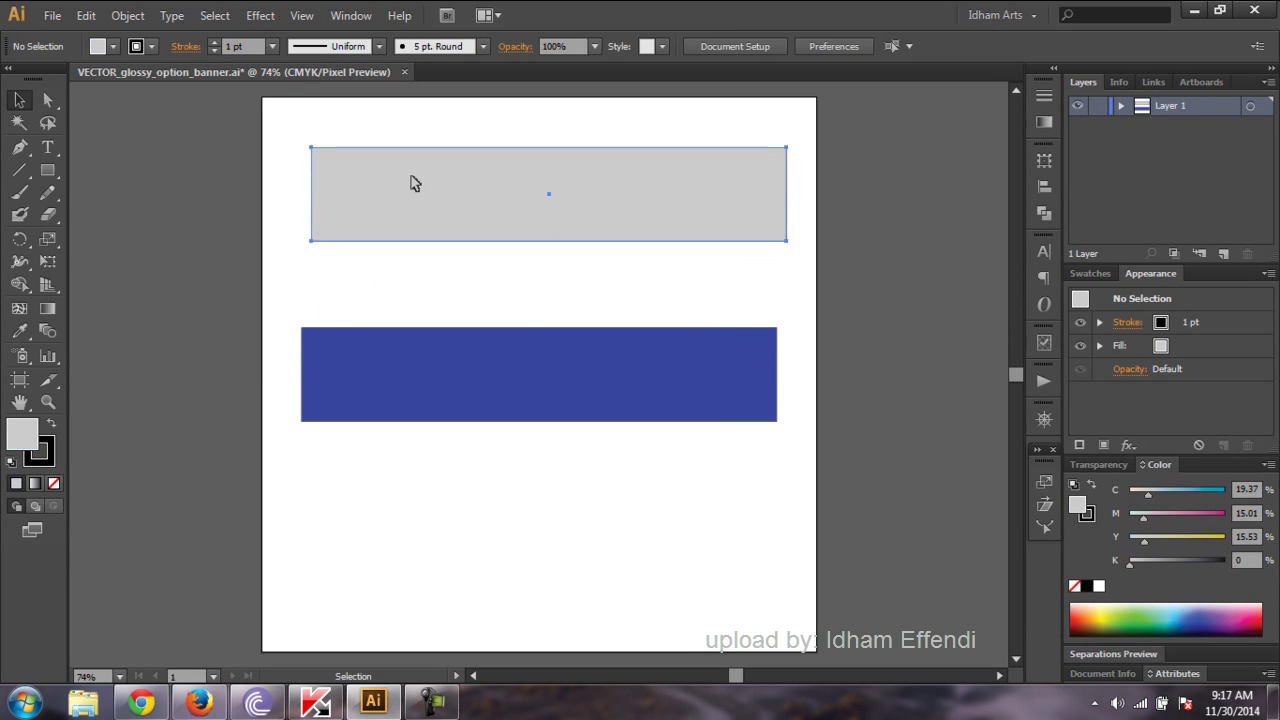
- Shift the blue copy slightly lower and to the right
left_click(520, 317)
left_click_drag(540, 360, 559, 371)
left_click(660, 278)
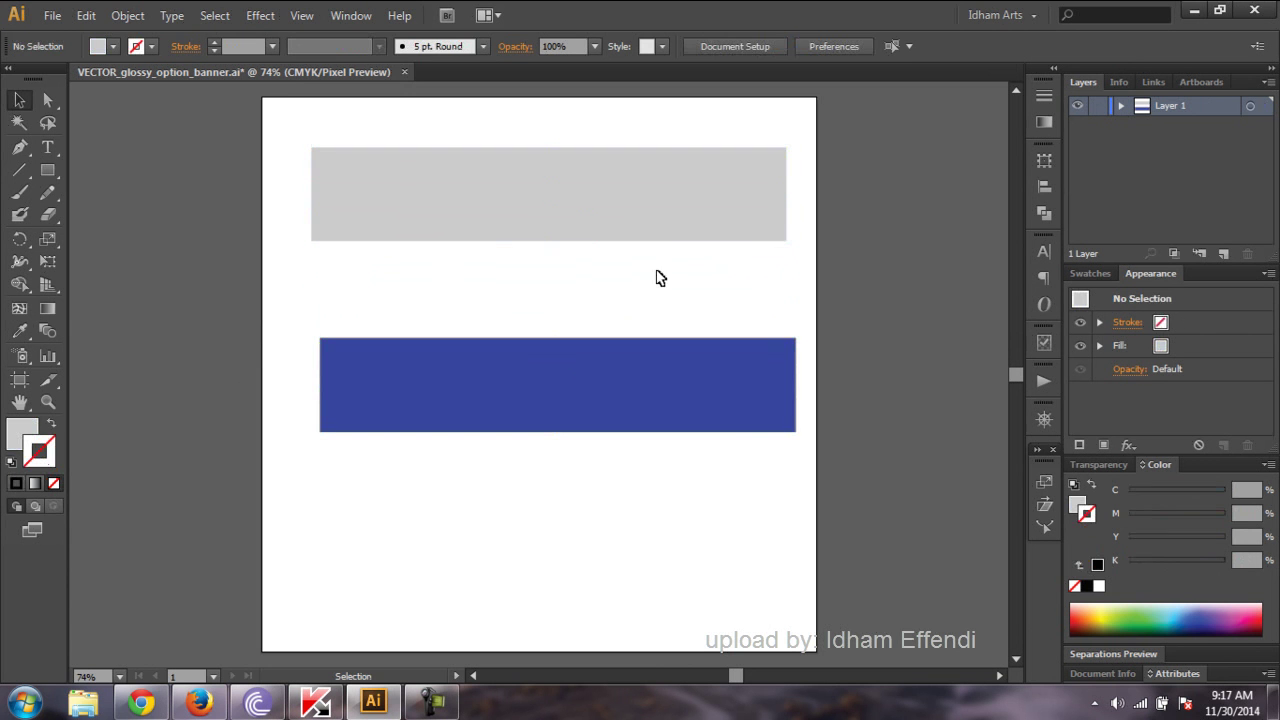
left_click_drag(54, 177, 76, 172)
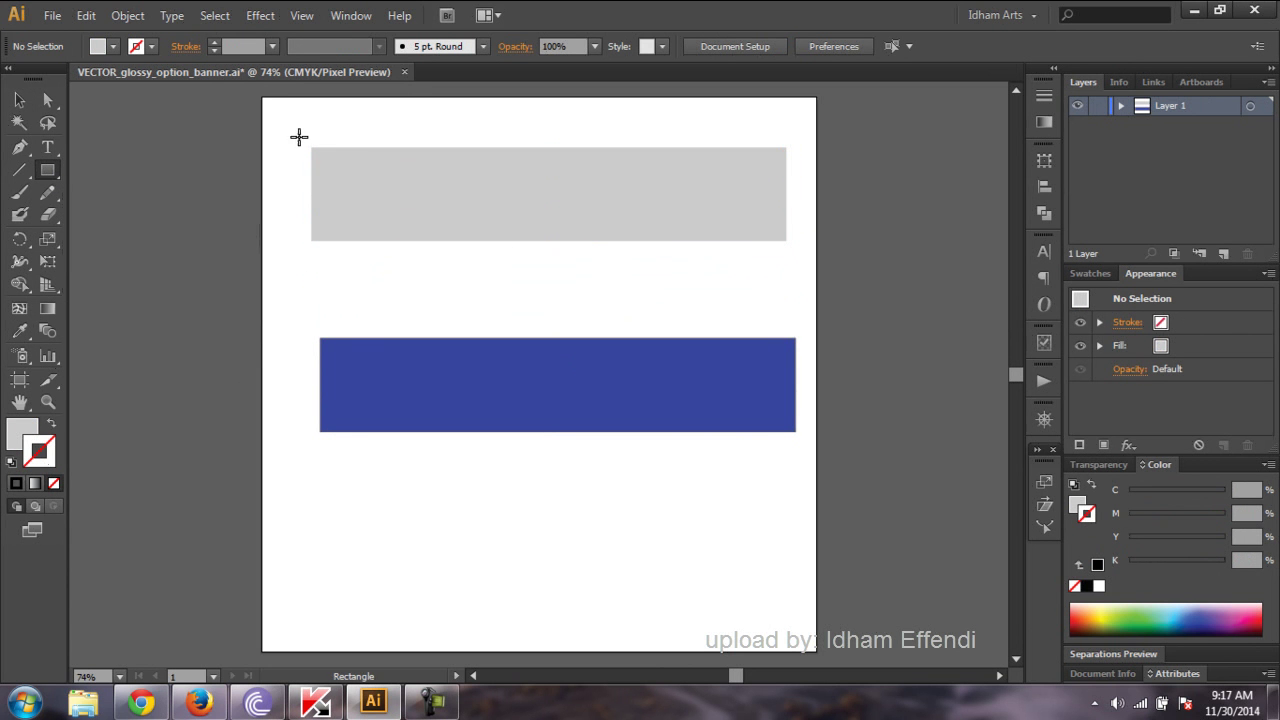
- Draw a square over the grey bar's left end and eyedrop the lower bar's blue into it
left_click_drag(298, 141, 390, 219)
left_click(19, 331)
left_click(326, 345)
left_click(20, 101)
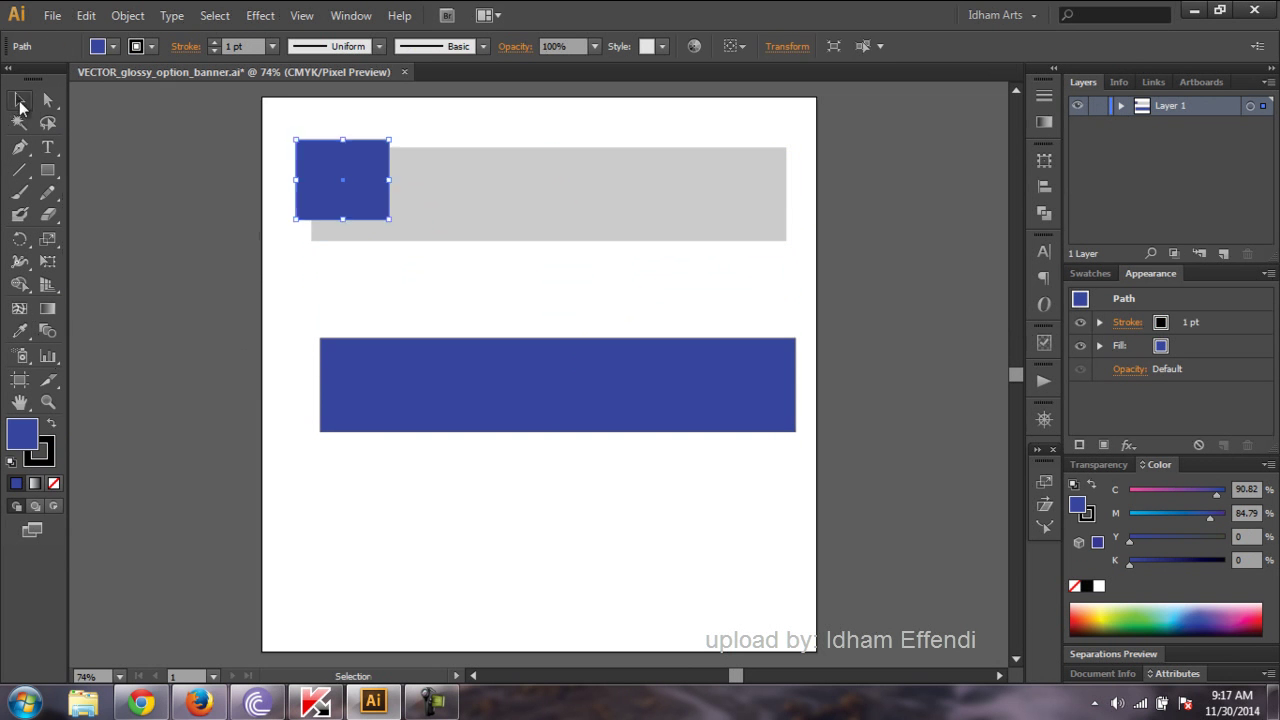
left_click(160, 304)
- Try a small rounded square rotated into a diamond, then undo the rotation
left_click_drag(47, 170, 120, 191)
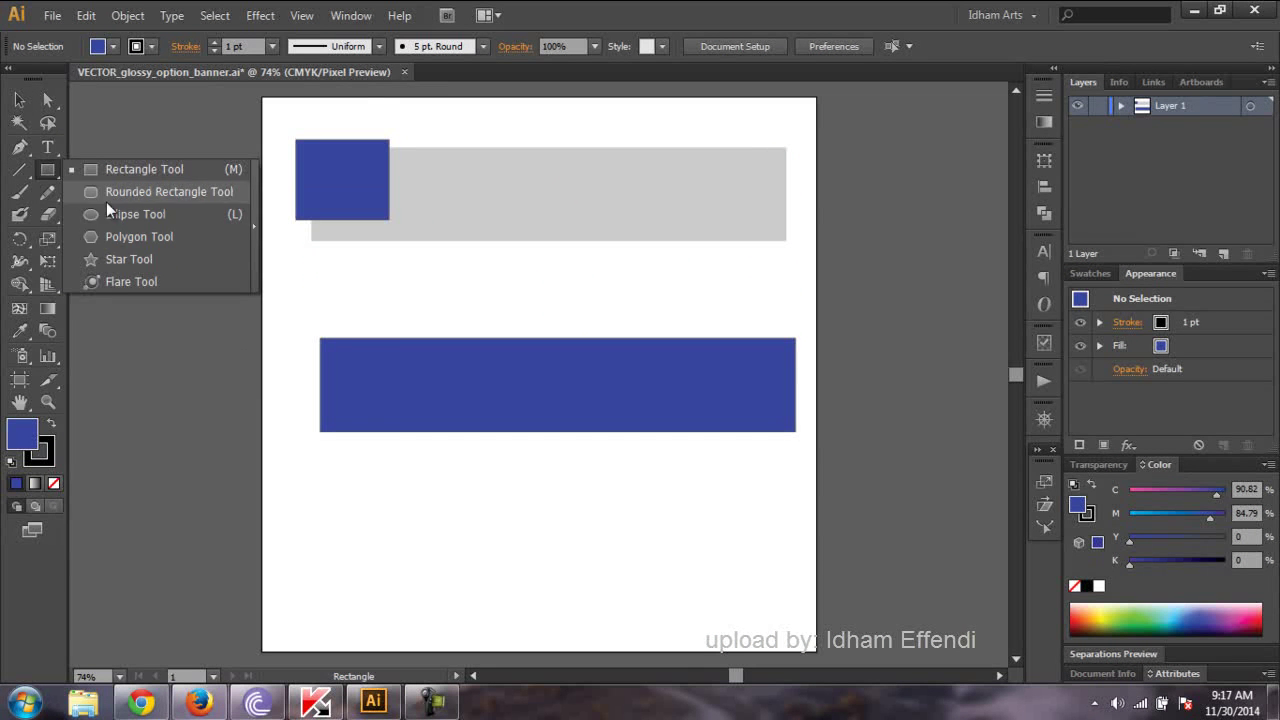
left_click_drag(445, 233, 506, 276)
left_click(19, 101)
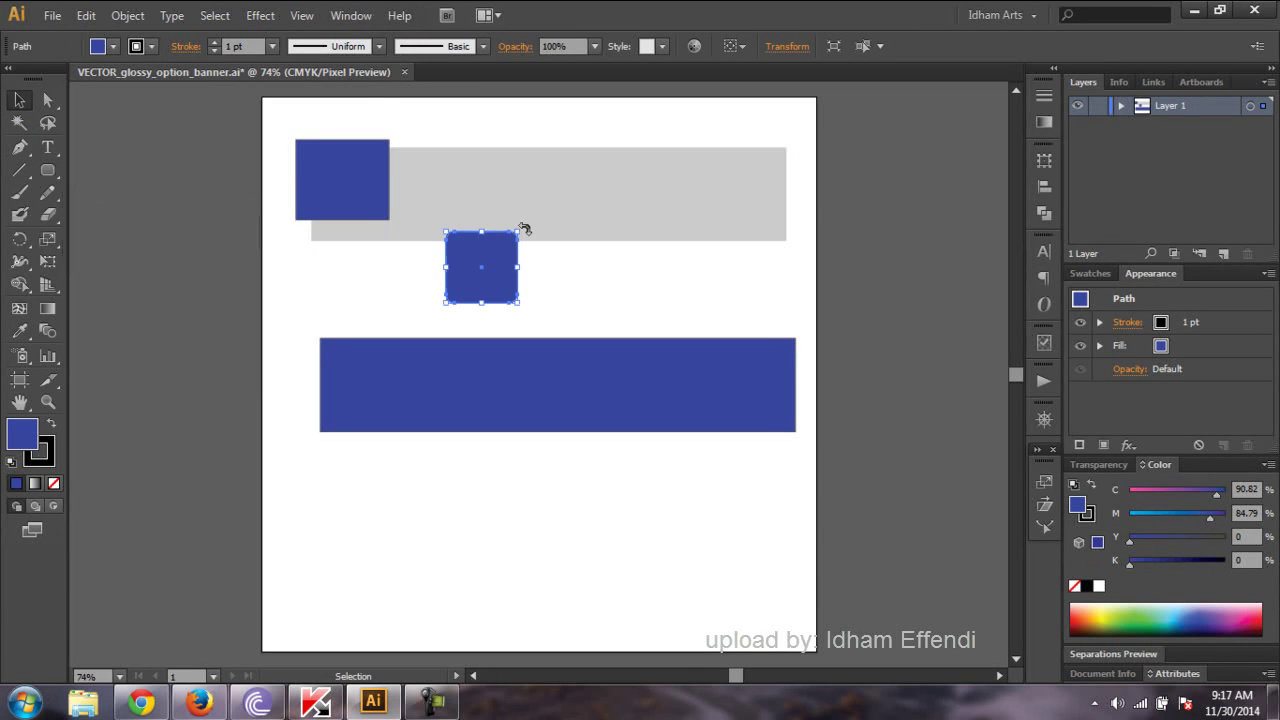
mouse_move(523, 226)
left_mouse_down()
mouse_move(505, 310)
mouse_move(481, 316)
left_mouse_up()
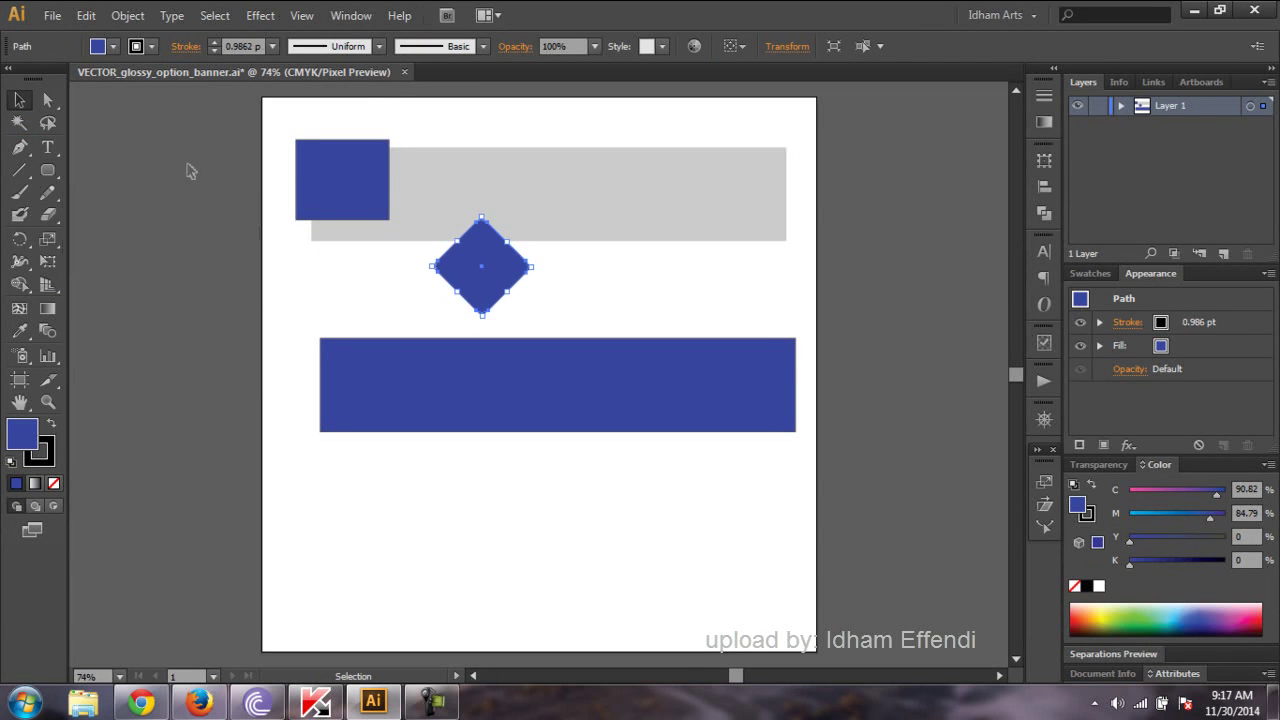
key("ctrl+z")
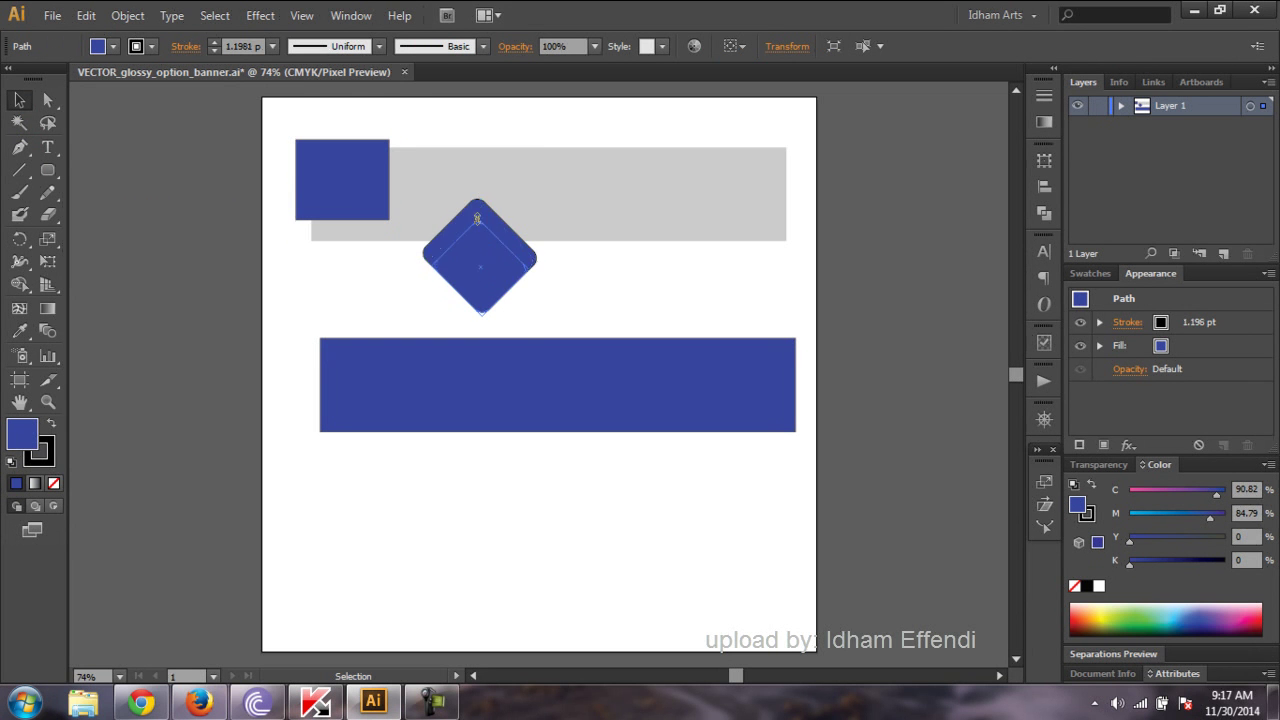
key("ctrl+z")
key("ctrl+z")
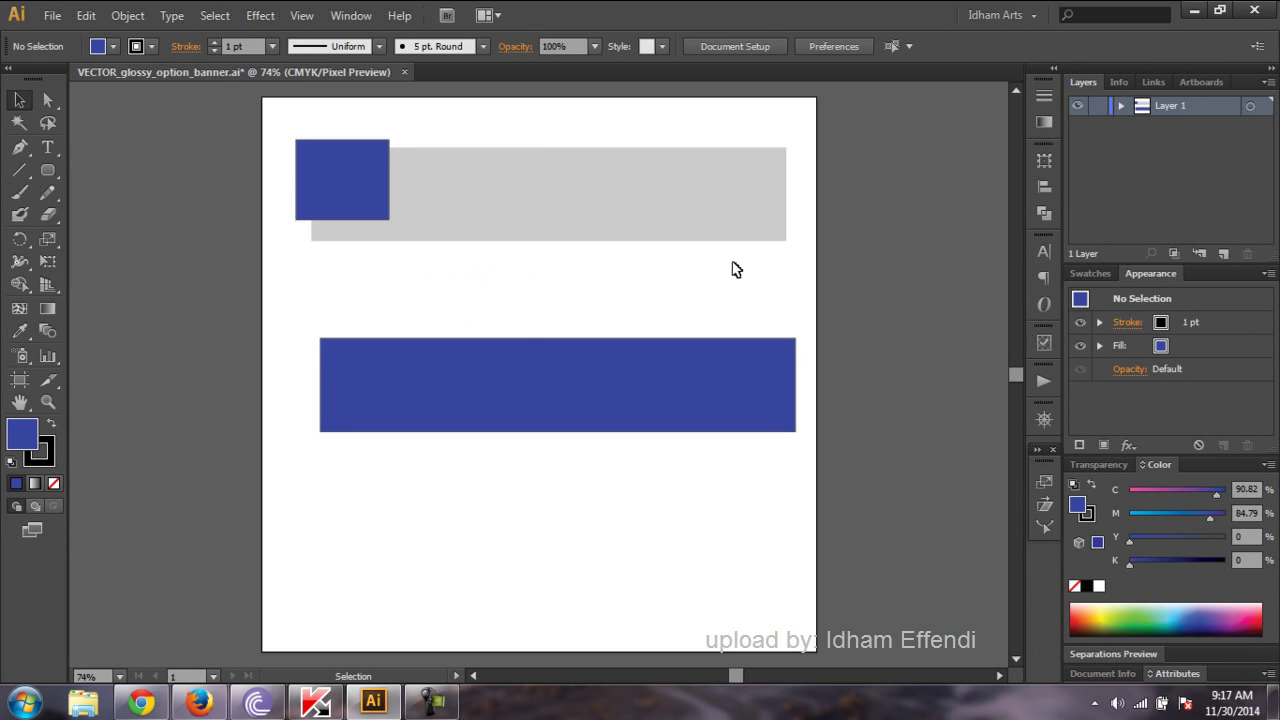
- Zoom in on the blue square and set its stroke to None
key("z")
left_click(343, 217)
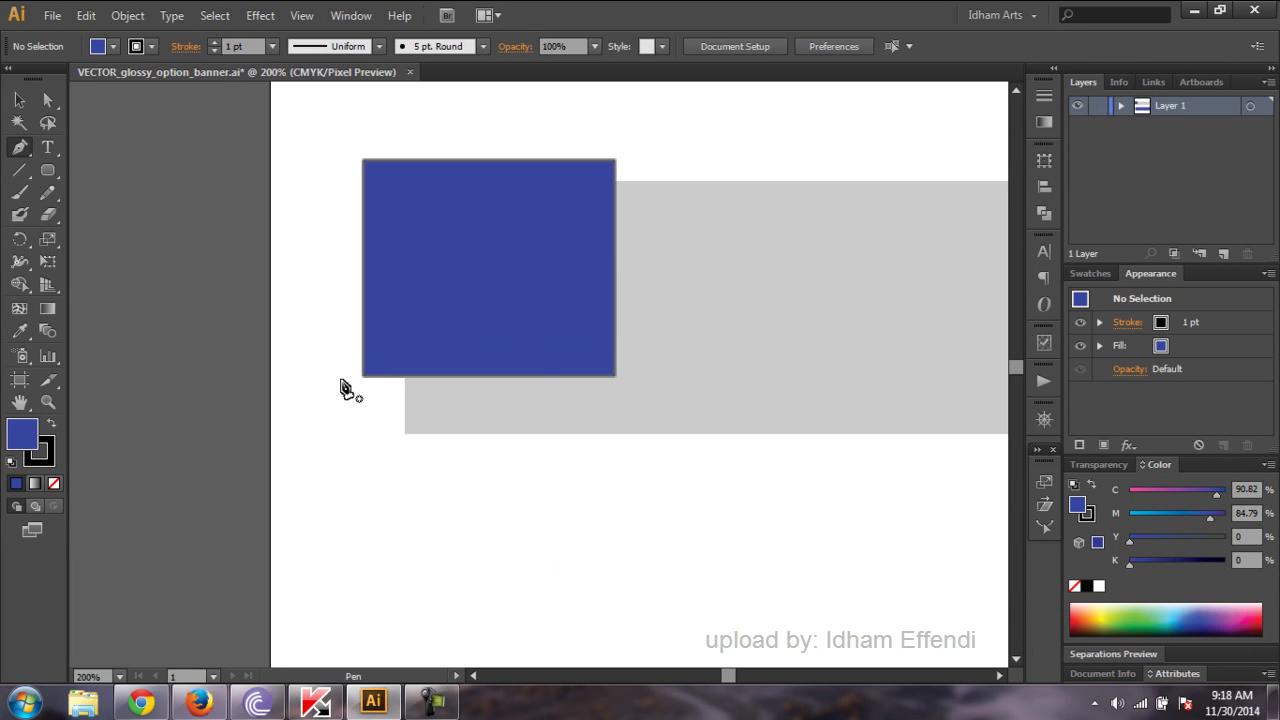
key("v")
left_click(514, 229)
left_click(44, 456)
left_click(53, 483)
left_click(214, 237)
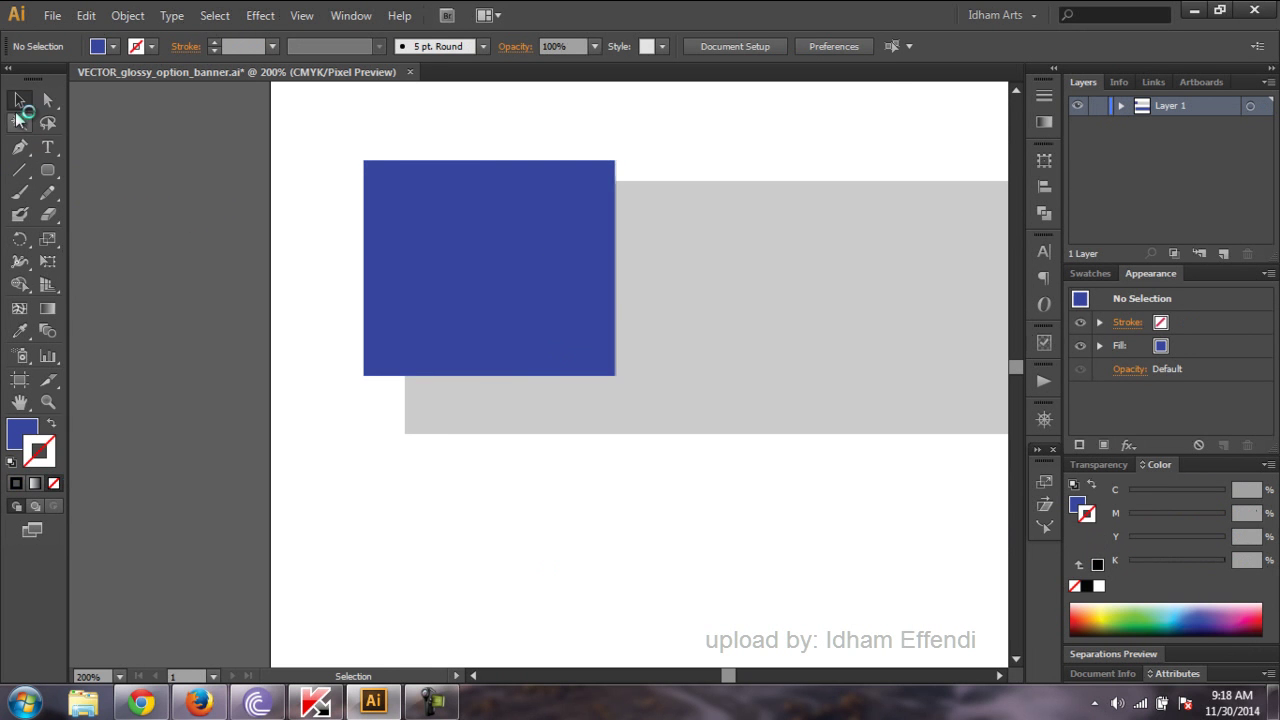
- Draw a curved tip shape along the square's bottom edge with the Pen tool
key("z")
left_click(651, 371)
left_click(19, 147)
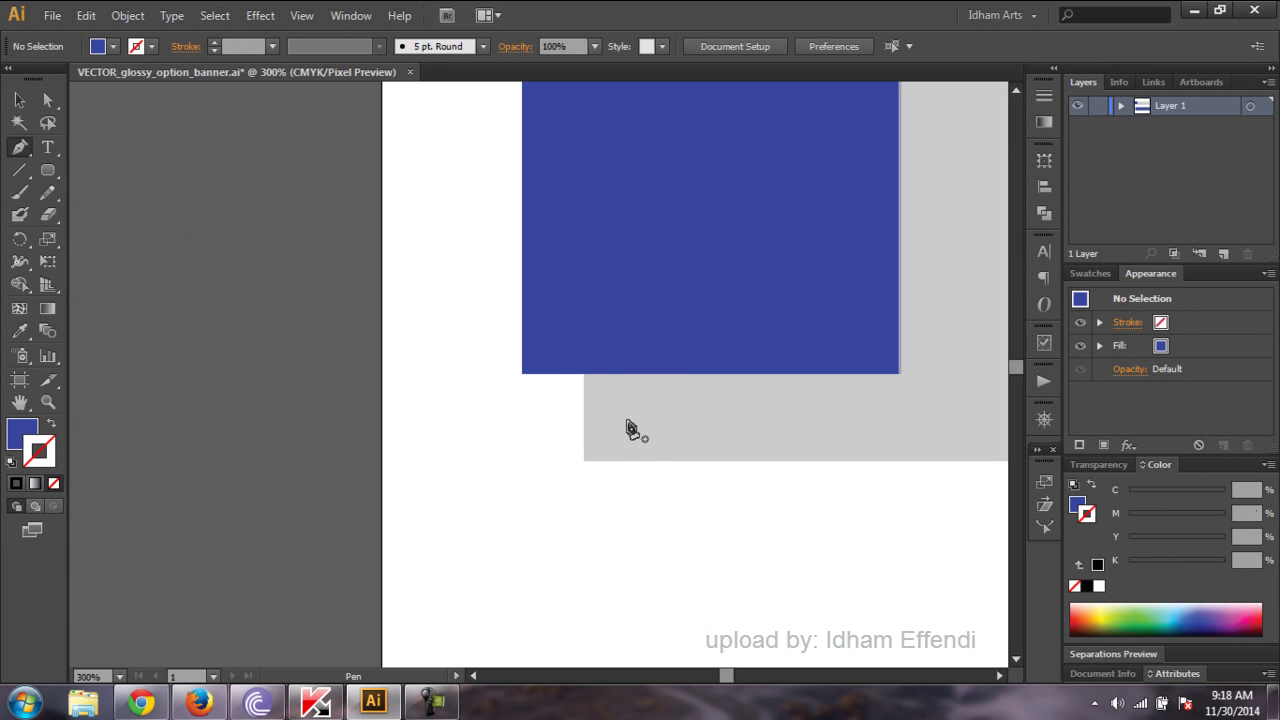
left_click(521, 375)
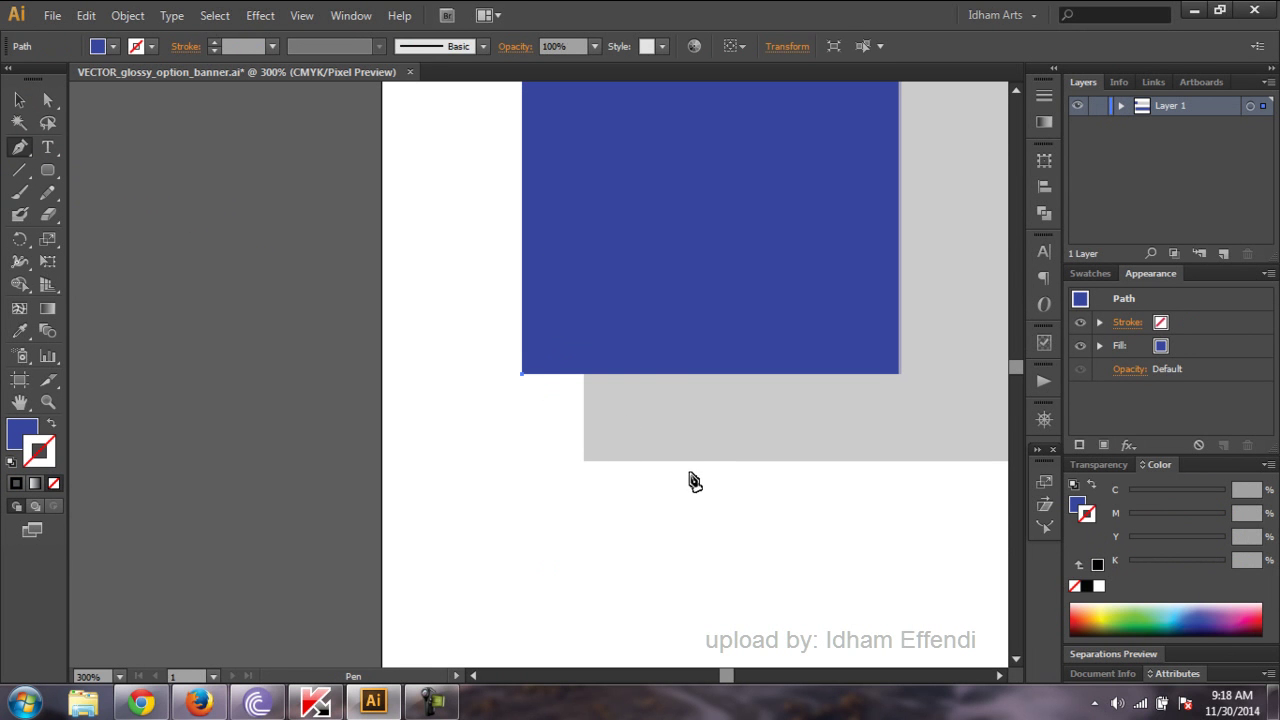
left_click_drag(689, 470, 810, 463)
left_click(900, 375)
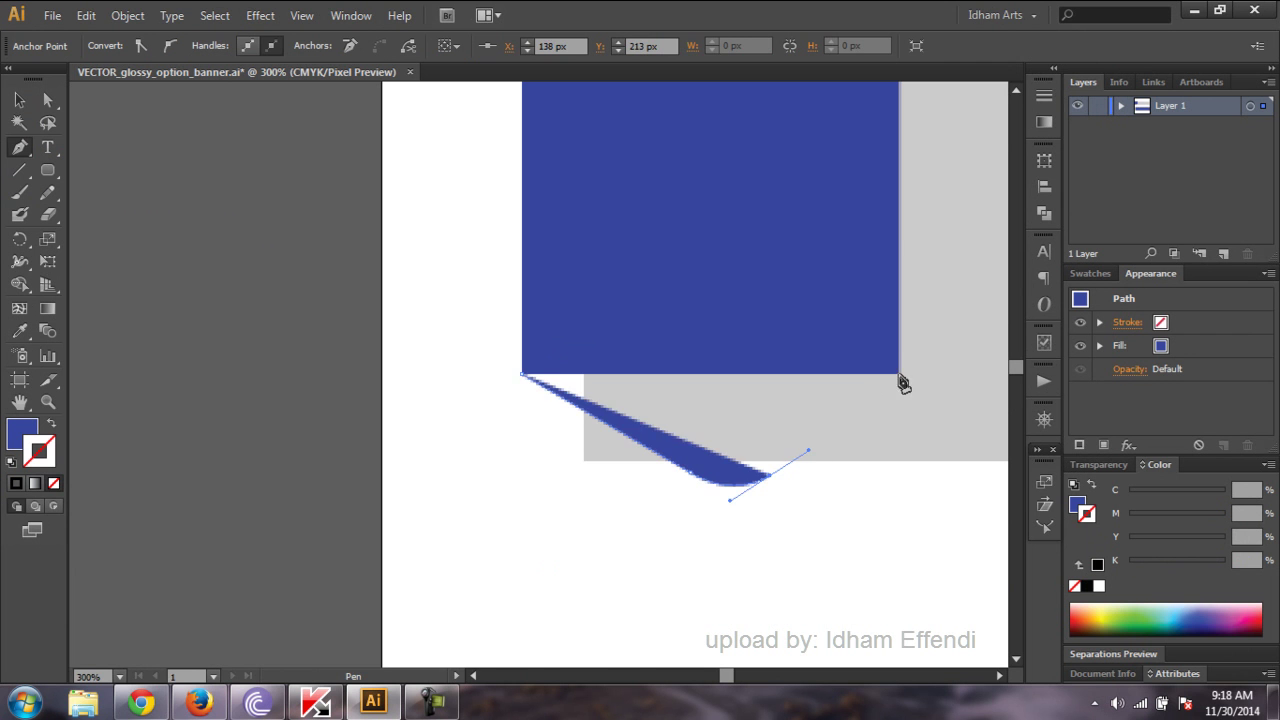
left_click(521, 375)
left_click(772, 520, "ctrl")
- Reshape the tip's rounded bottom with Direct Selection and combine shapes in Pathfinder
key("a")
left_click_drag(772, 440, 500, 331)
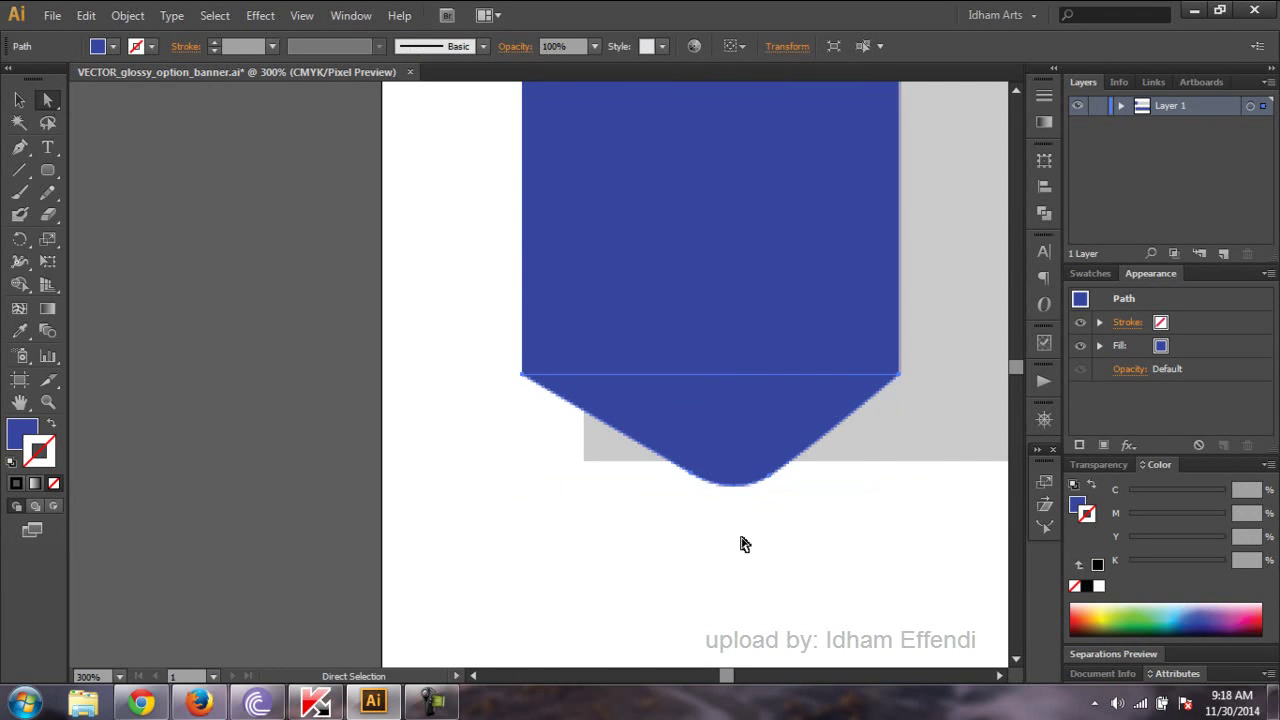
left_click_drag(697, 482, 672, 483)
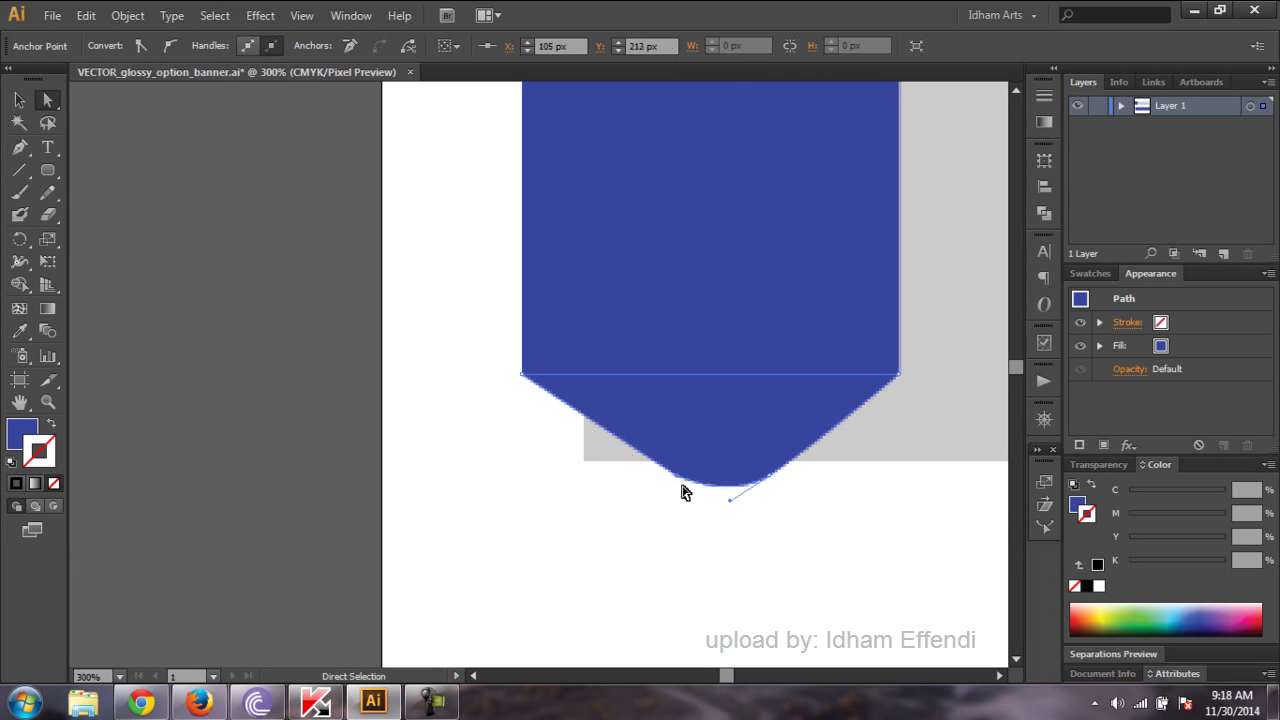
left_click(714, 428)
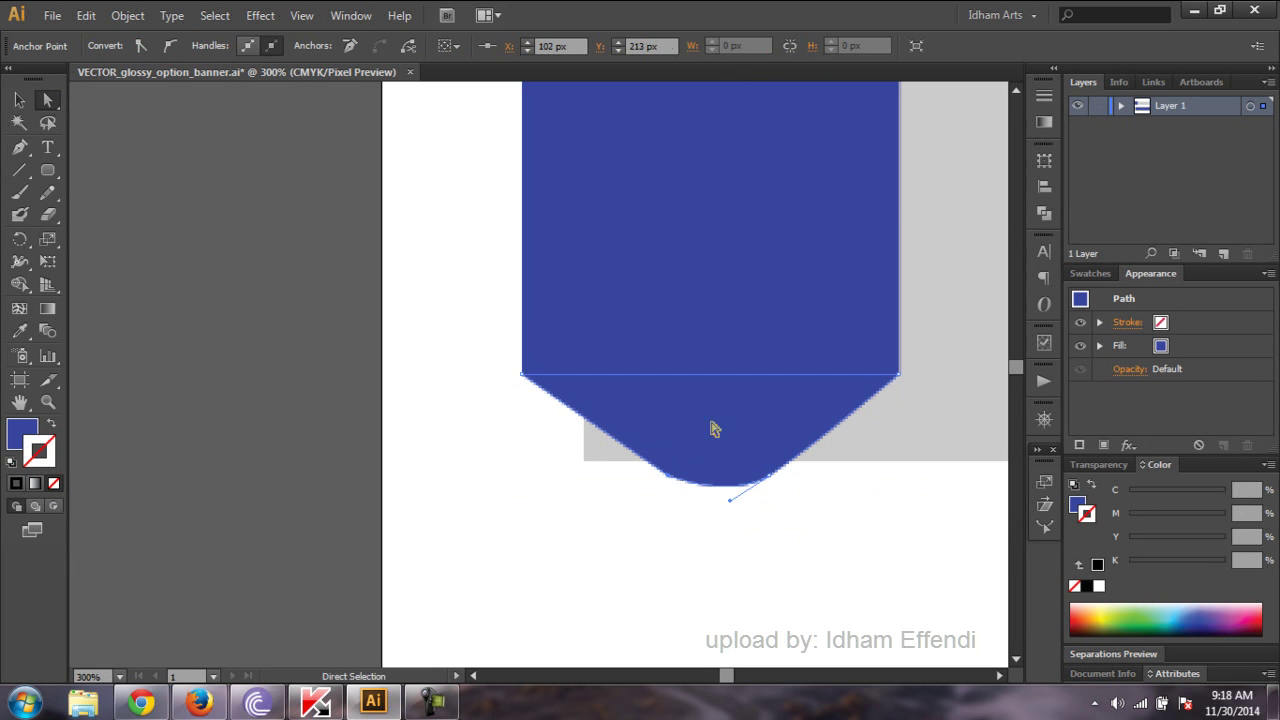
left_click(1042, 214)
key("ctrl+shift+a")
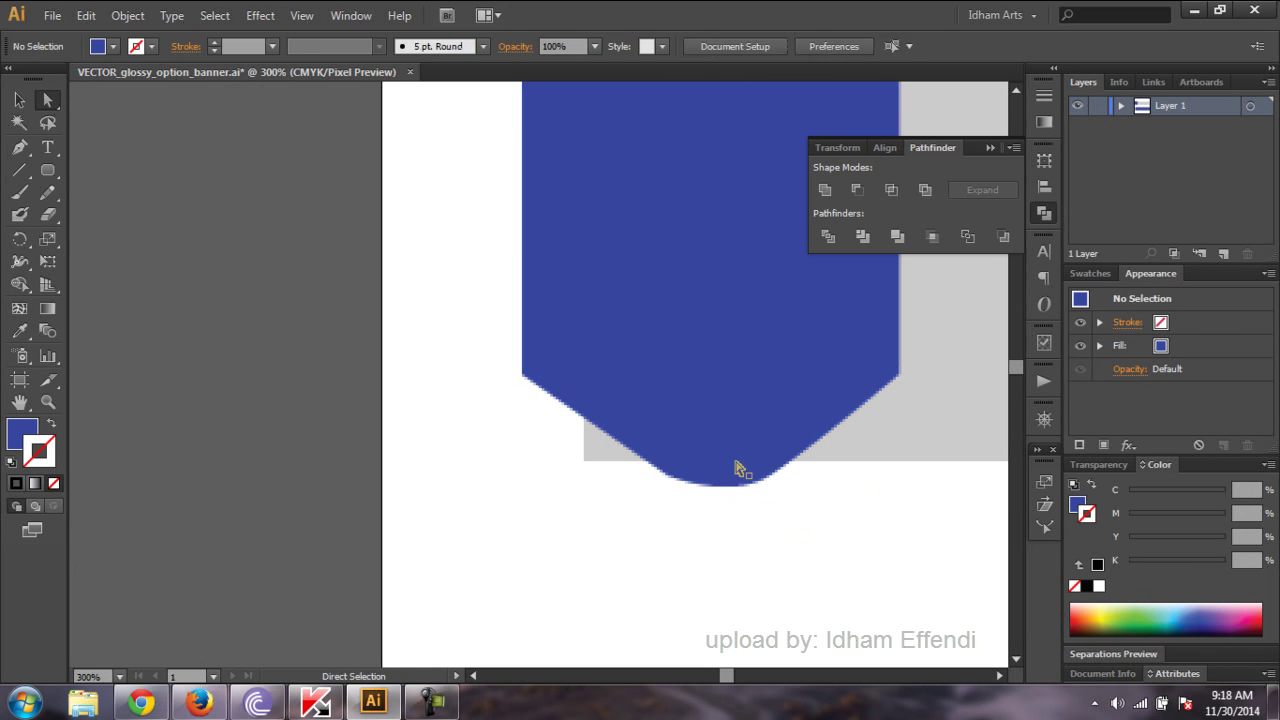
- Move the tip down and deepen its rounded bottom curve
left_click(696, 426)
mouse_move(678, 486)
left_mouse_down()
mouse_move(674, 540)
mouse_move(671, 486)
mouse_move(674, 514)
mouse_move(765, 492)
mouse_move(776, 514)
mouse_move(729, 551)
left_mouse_up()
left_click(671, 486)
left_click(860, 580)
left_click(914, 514)
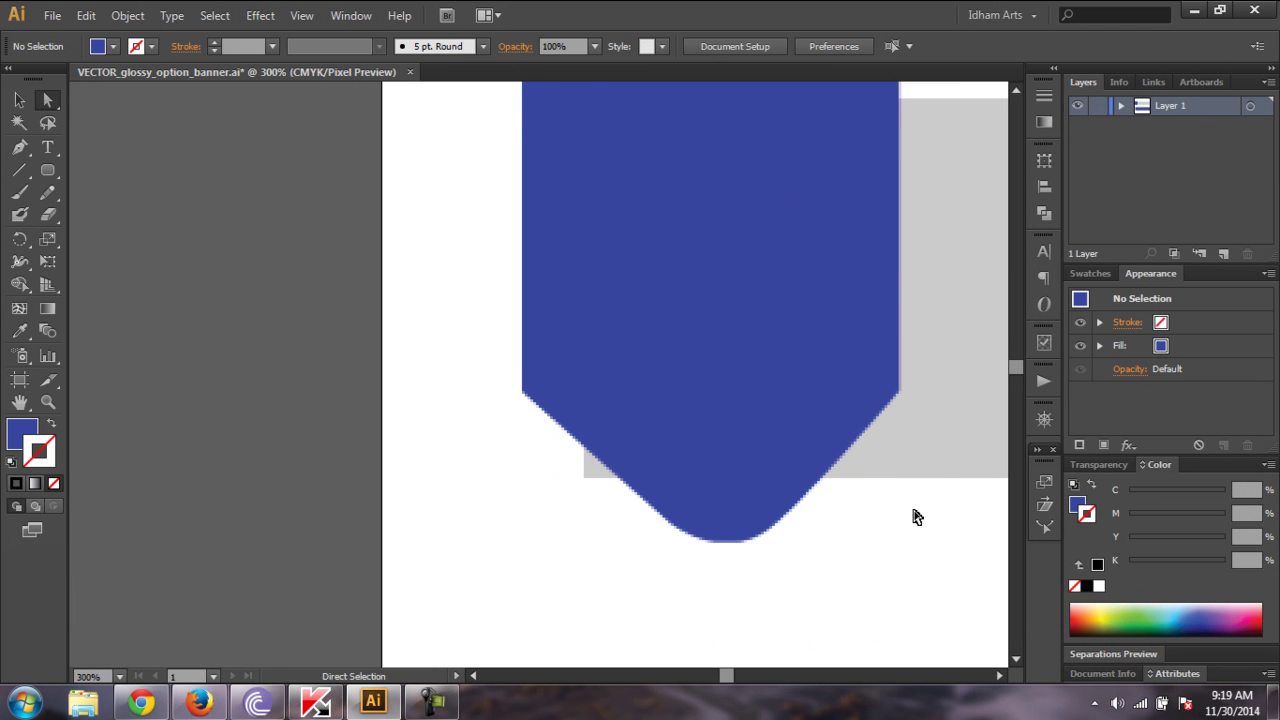
scroll(931, 381, "up", 1)
- Duplicate the blue tag and move the copy up to overlap the tag's tip
left_click(940, 474)
left_click(437, 289)
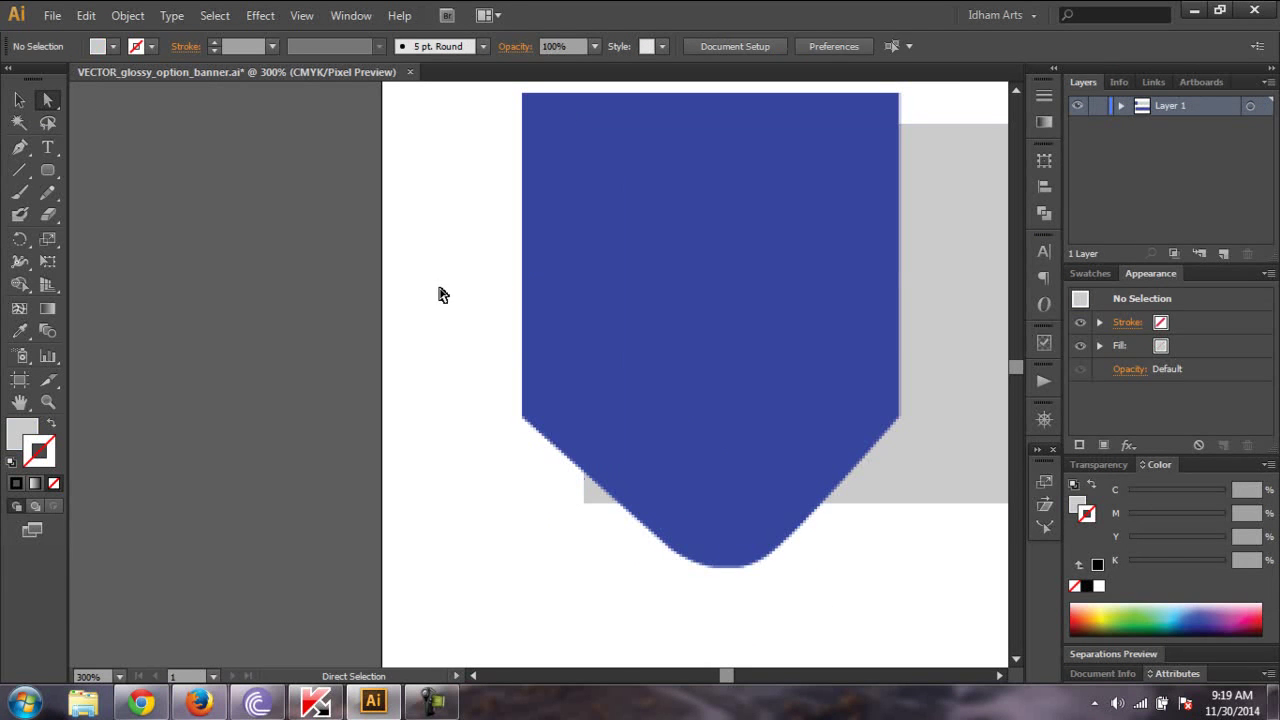
left_click(647, 322)
key("v")
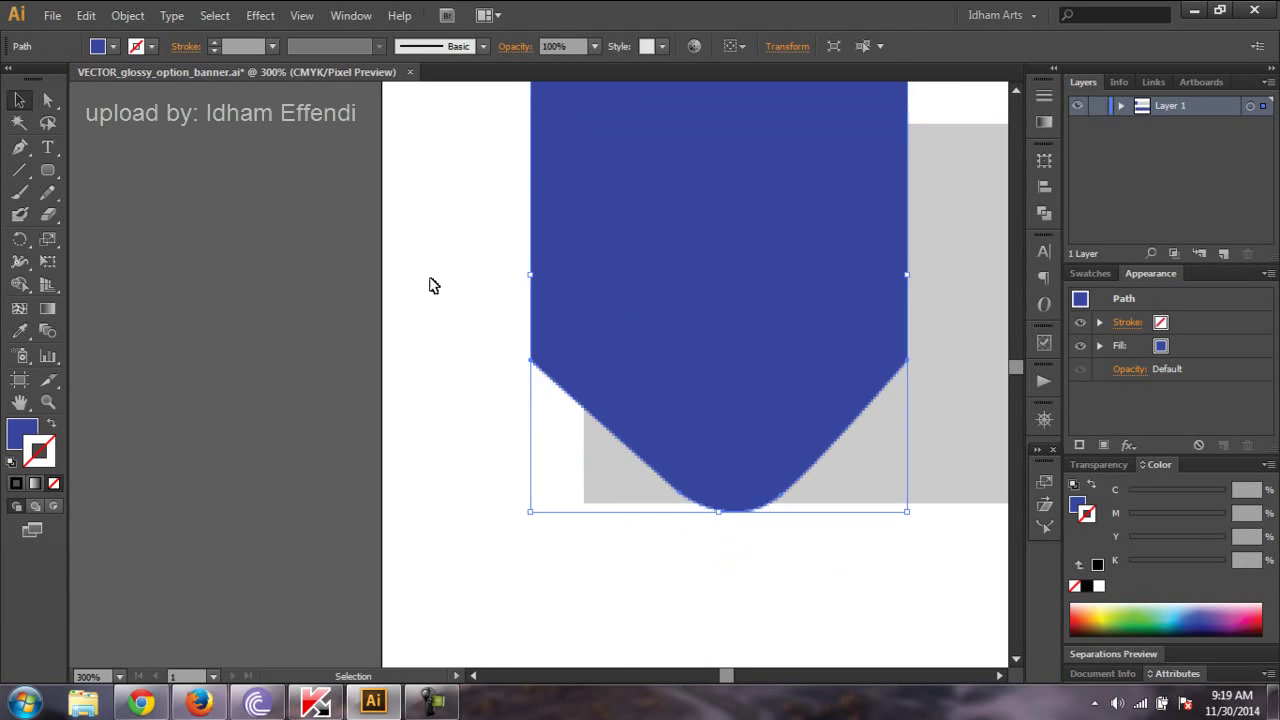
key("ctrl+c")
key("ctrl+v")
left_click_drag(660, 394, 666, 343)
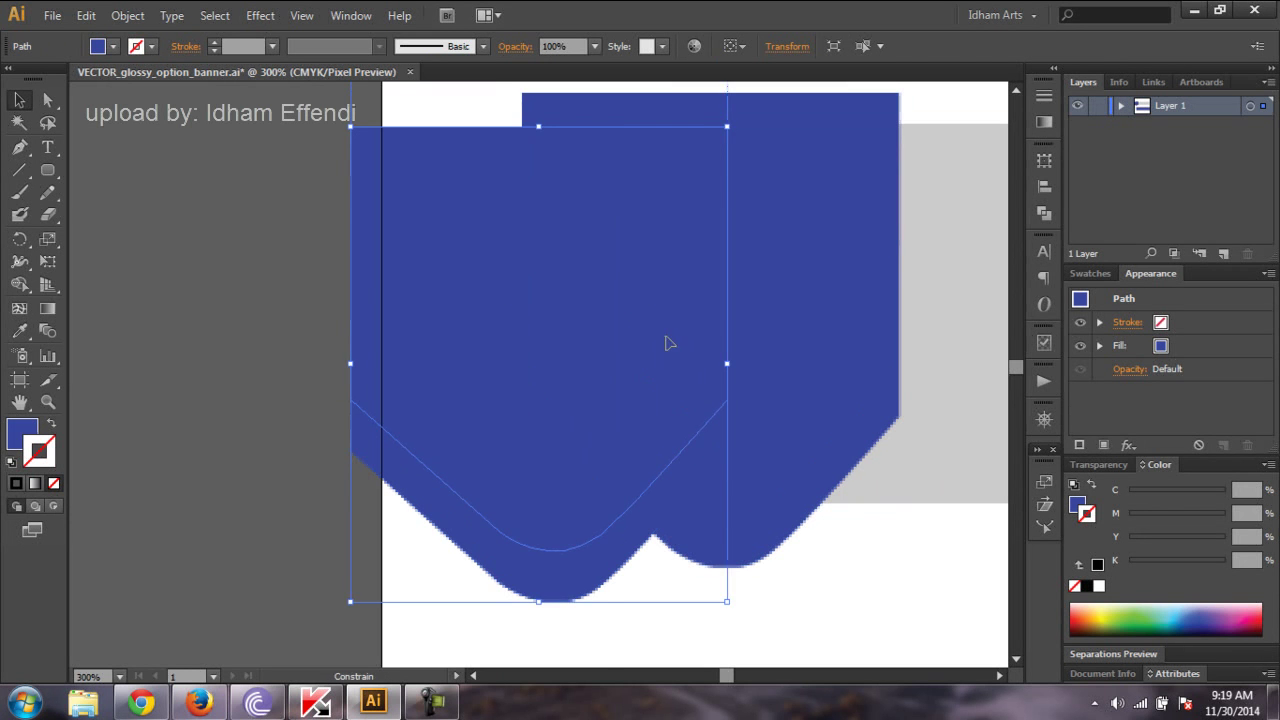
- Subtract the front copy in Pathfinder to leave a curved band, filled near-white
left_click(551, 591, "shift")
left_click(1044, 212)
left_click(857, 189)
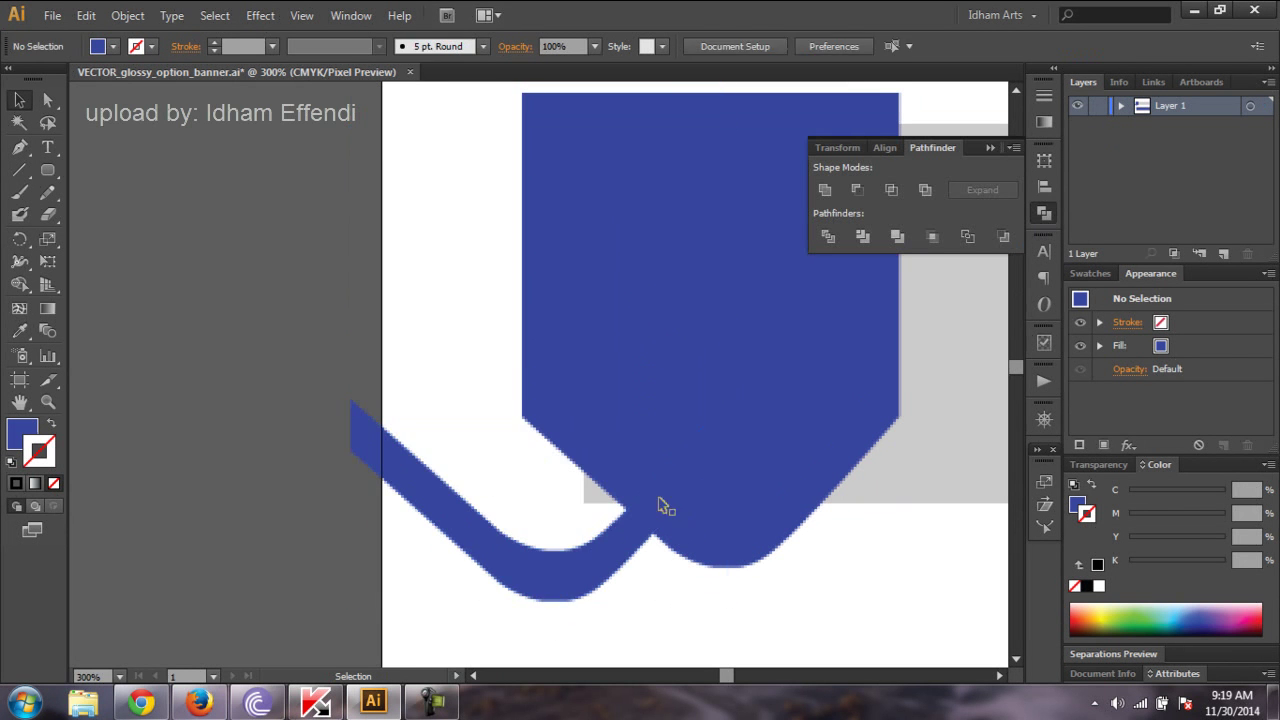
left_click(660, 505)
double_click(22, 432)
left_click(631, 413)
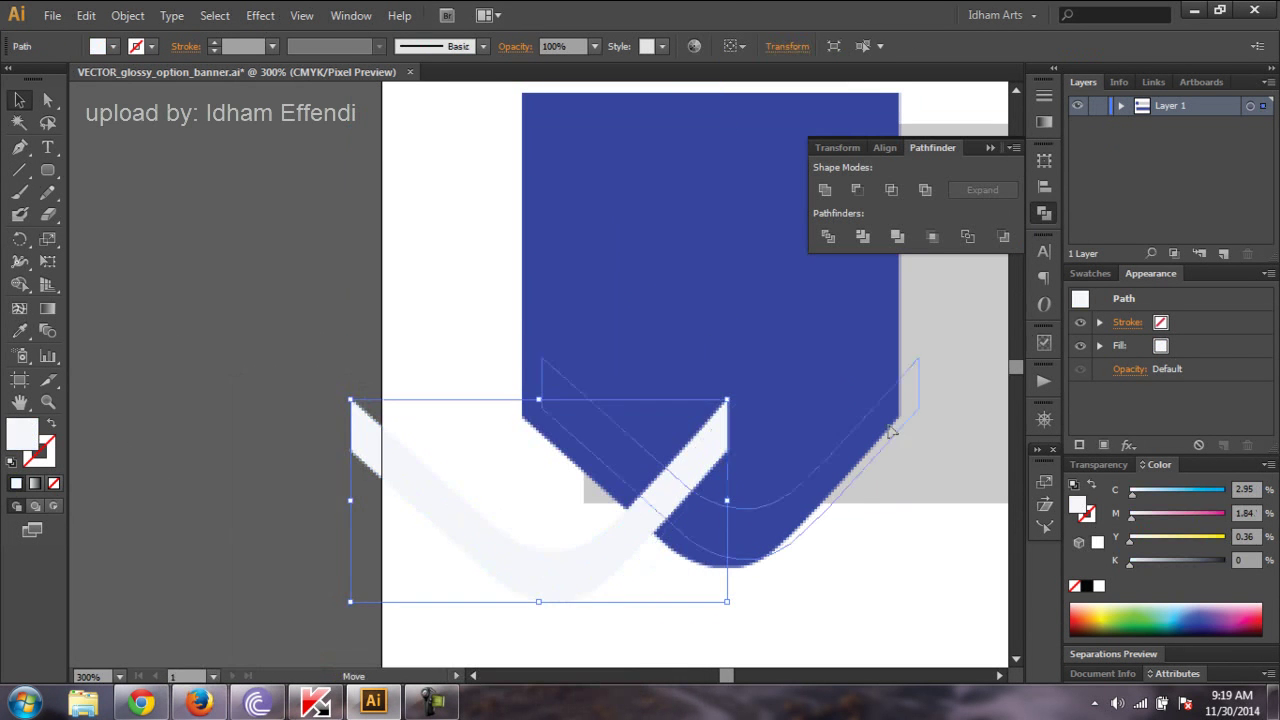
- Place the white band on the tag's bottom edge and stretch it to the tag's left edge
left_click_drag(699, 472, 866, 432)
left_click_drag(892, 360, 872, 415)
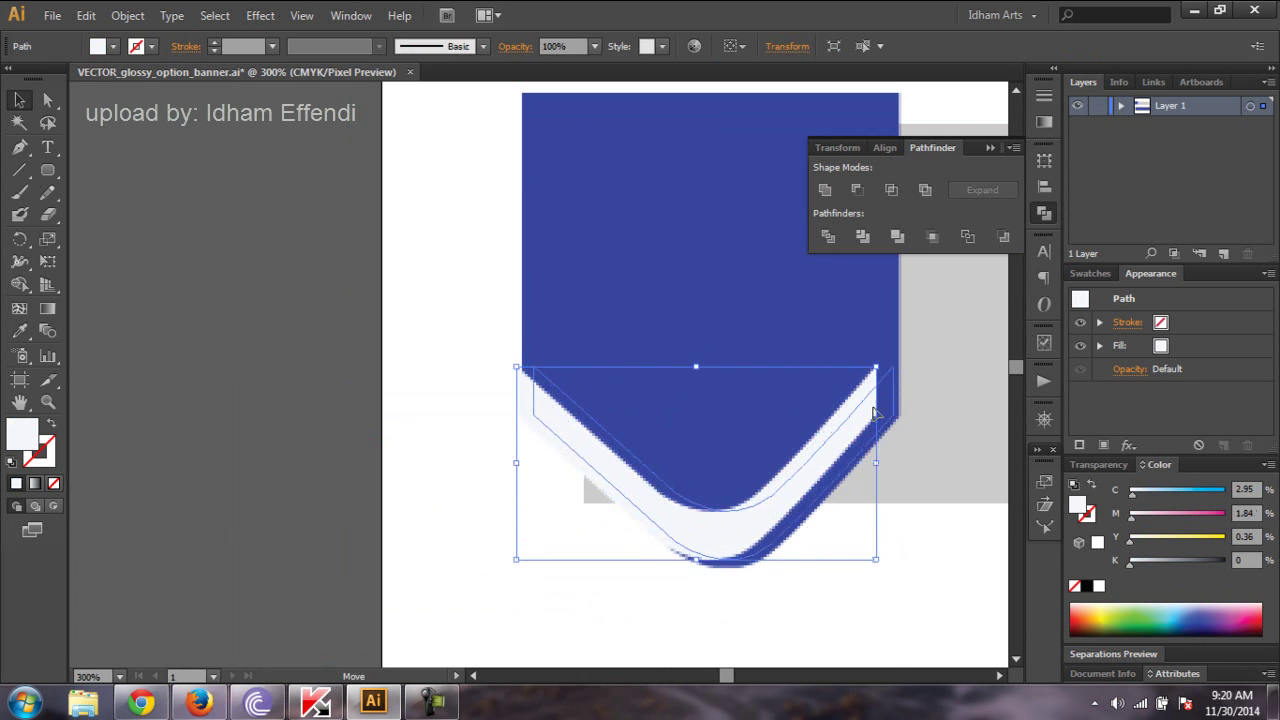
left_click_drag(537, 457, 523, 457)
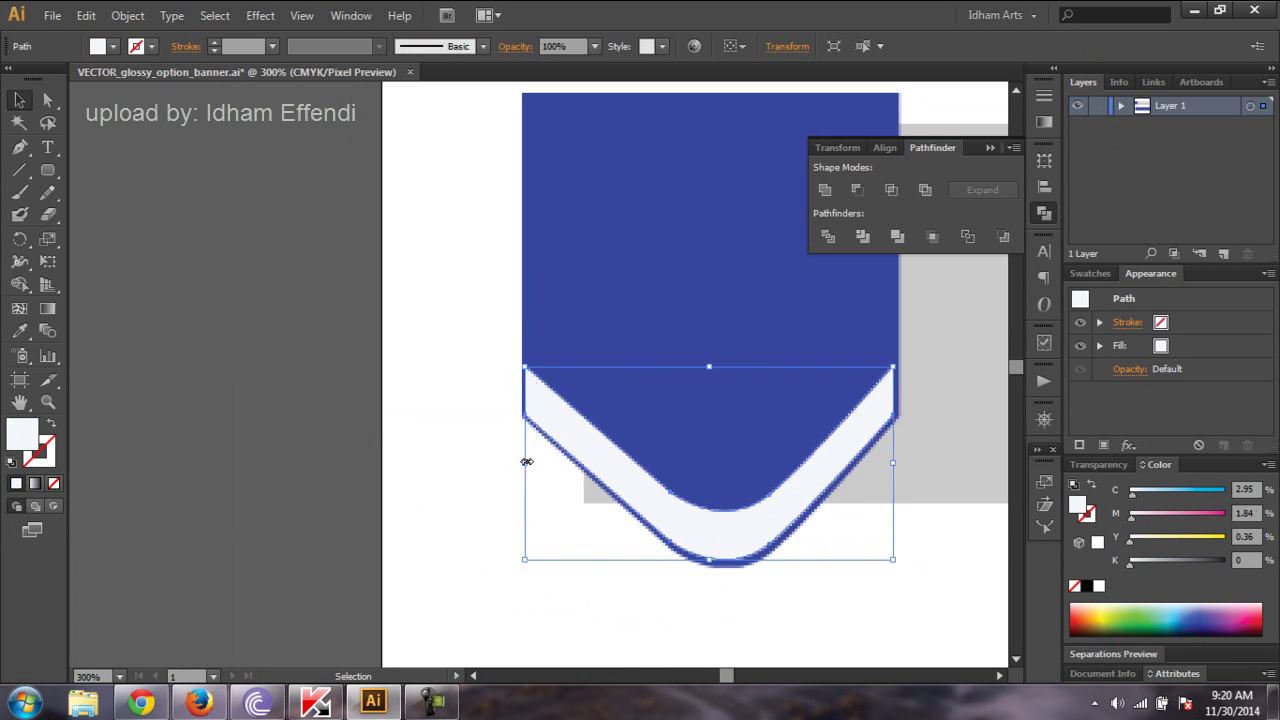
key("ctrl+shift+a")
left_click(720, 543)
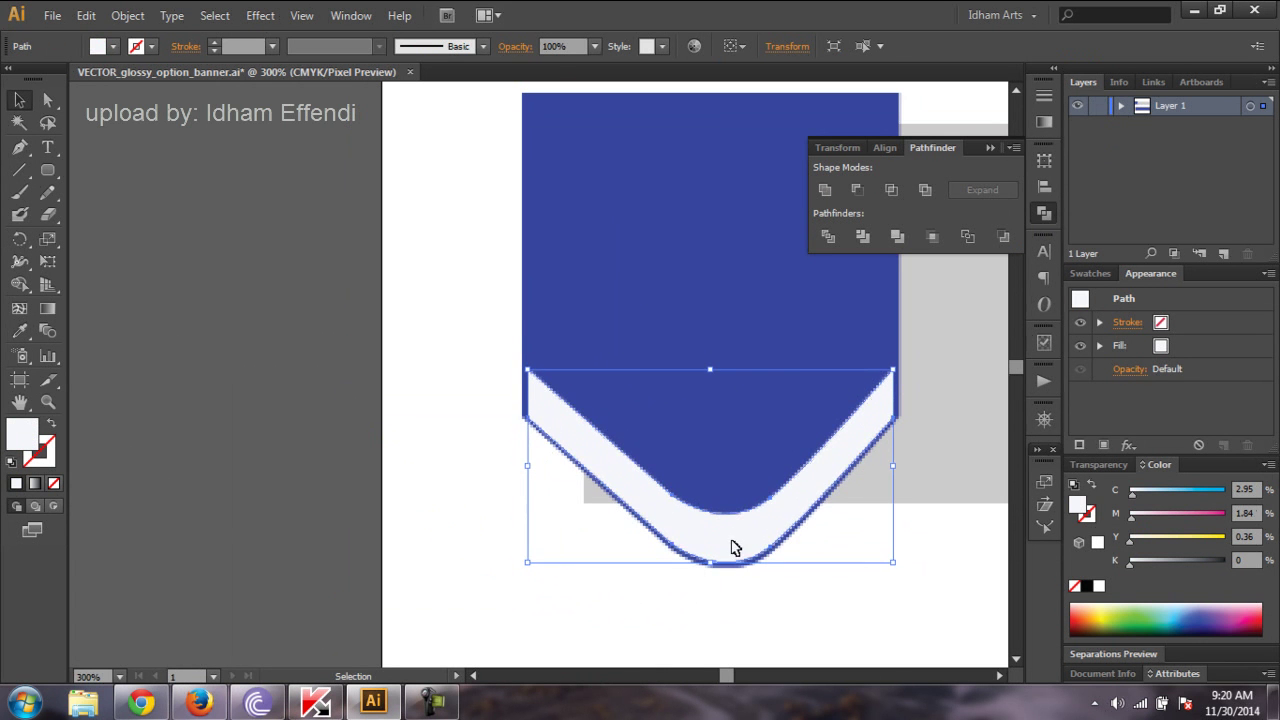
key("ctrl+shift+a")
key("z")
left_click(525, 418)
- Drag the band's left corner anchor flush against the tag's left edge
key("v")
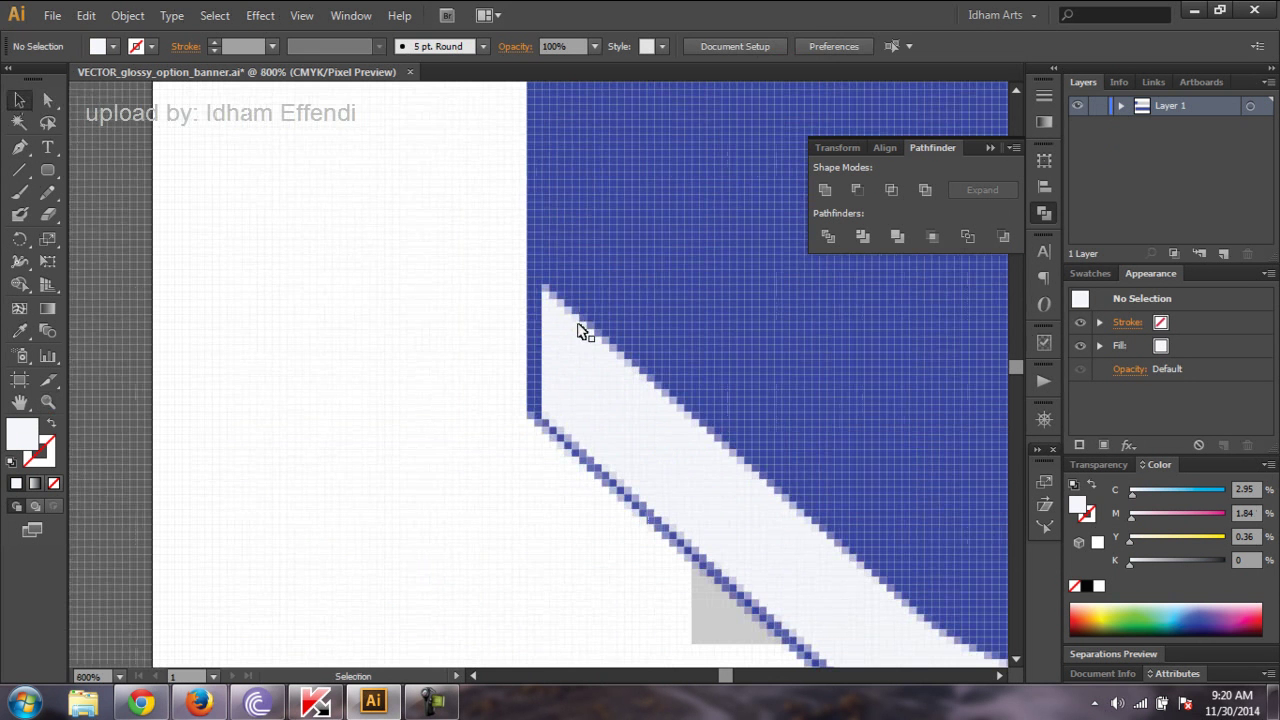
left_click(565, 350)
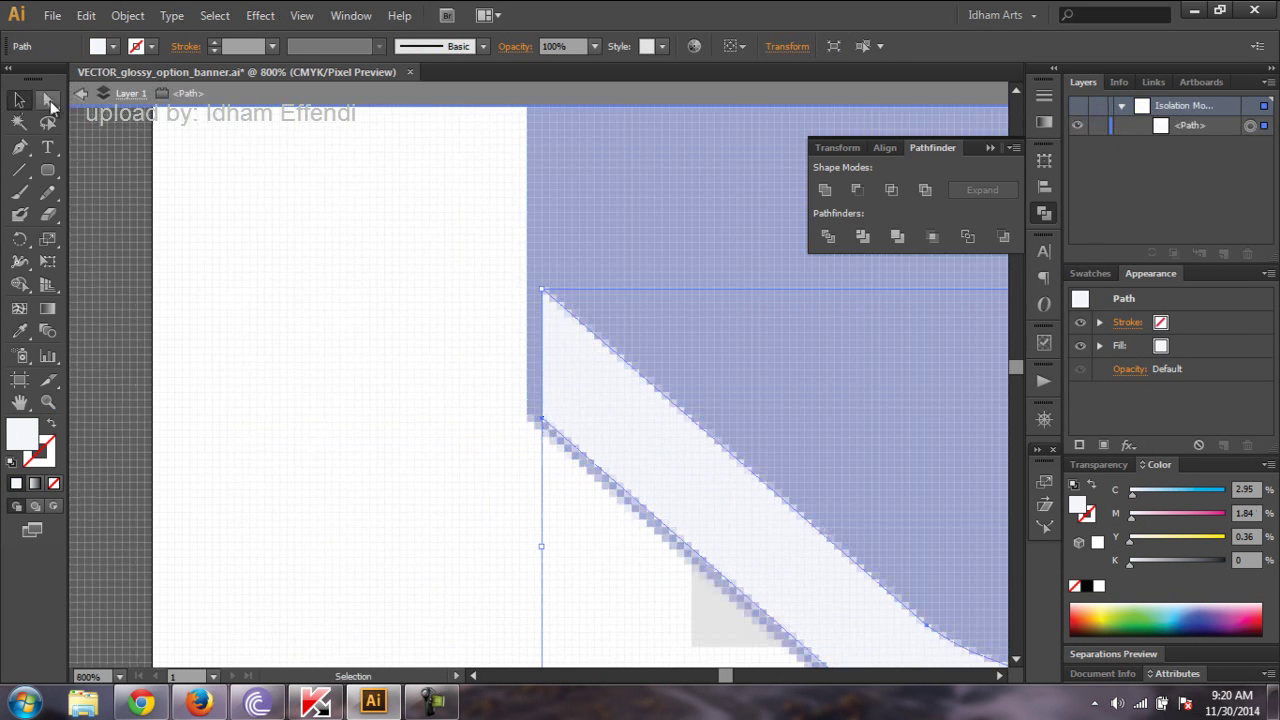
left_click(49, 100)
left_click_drag(547, 420, 531, 406)
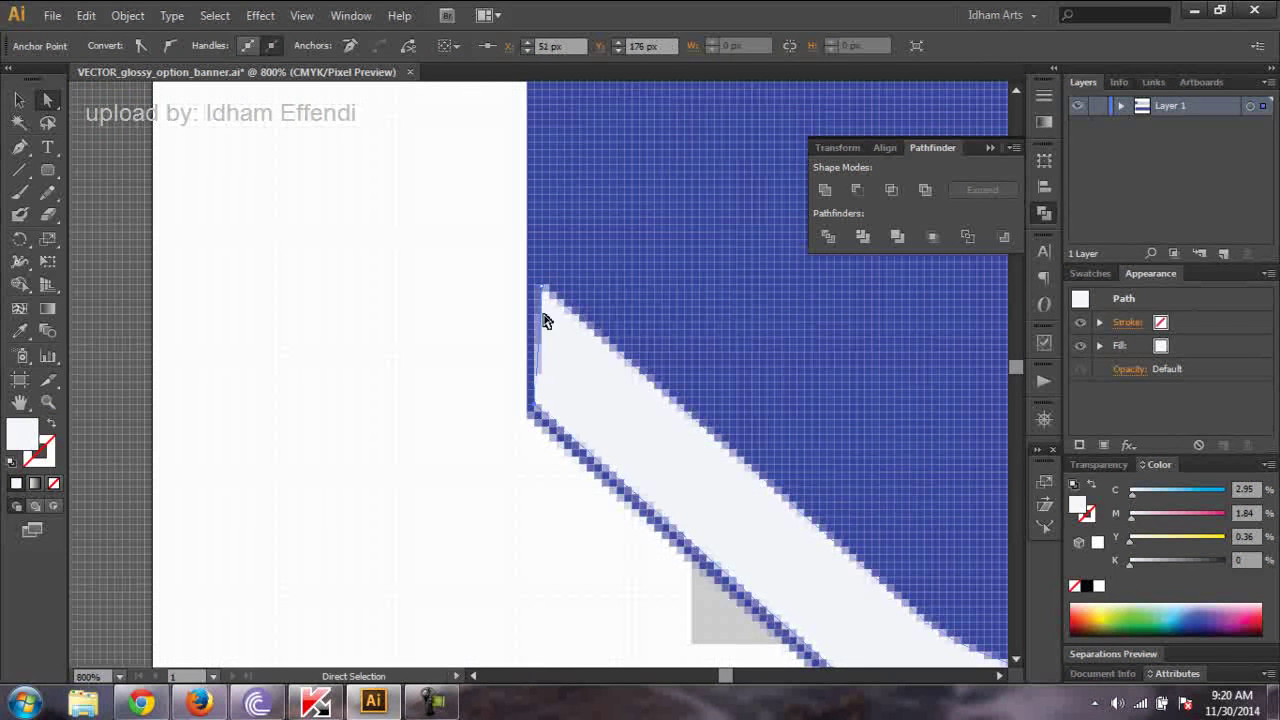
left_click_drag(540, 288, 530, 402)
key("ctrl+0")
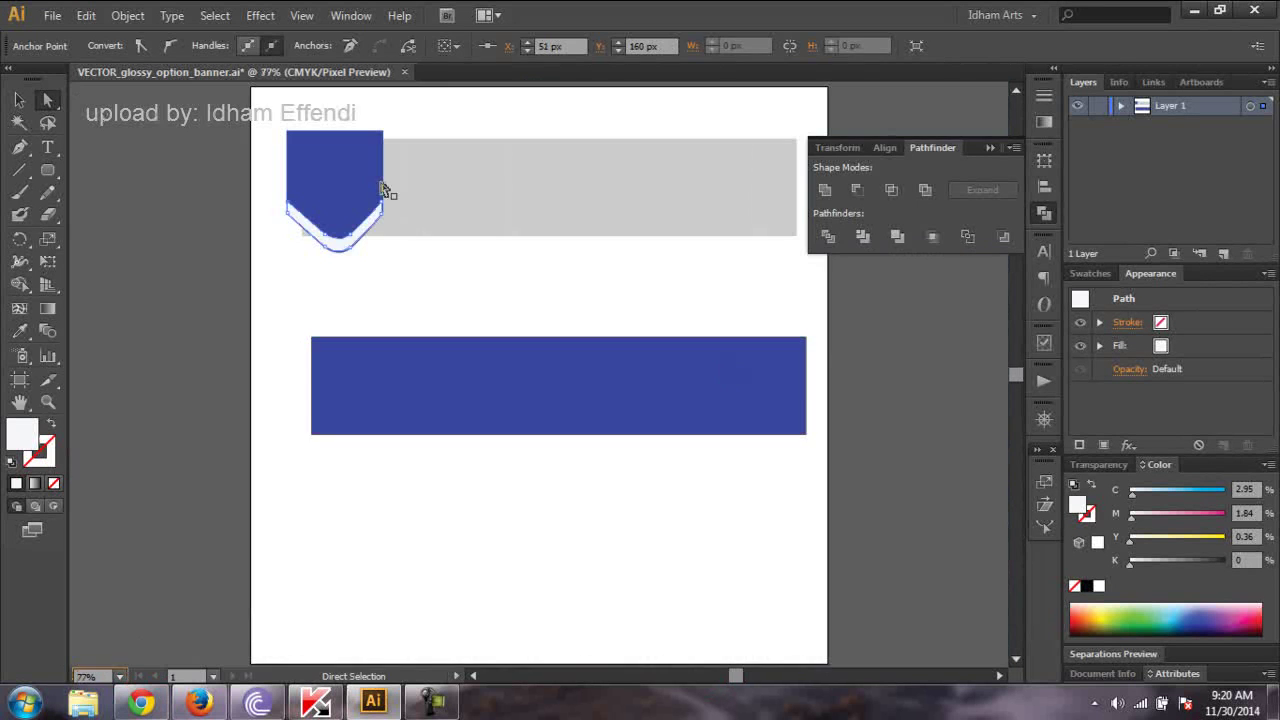
left_click(409, 297)
- Move the band's right corner anchor flush with the tag's right edge
key("z")
left_click(597, 346)
left_click(548, 370)
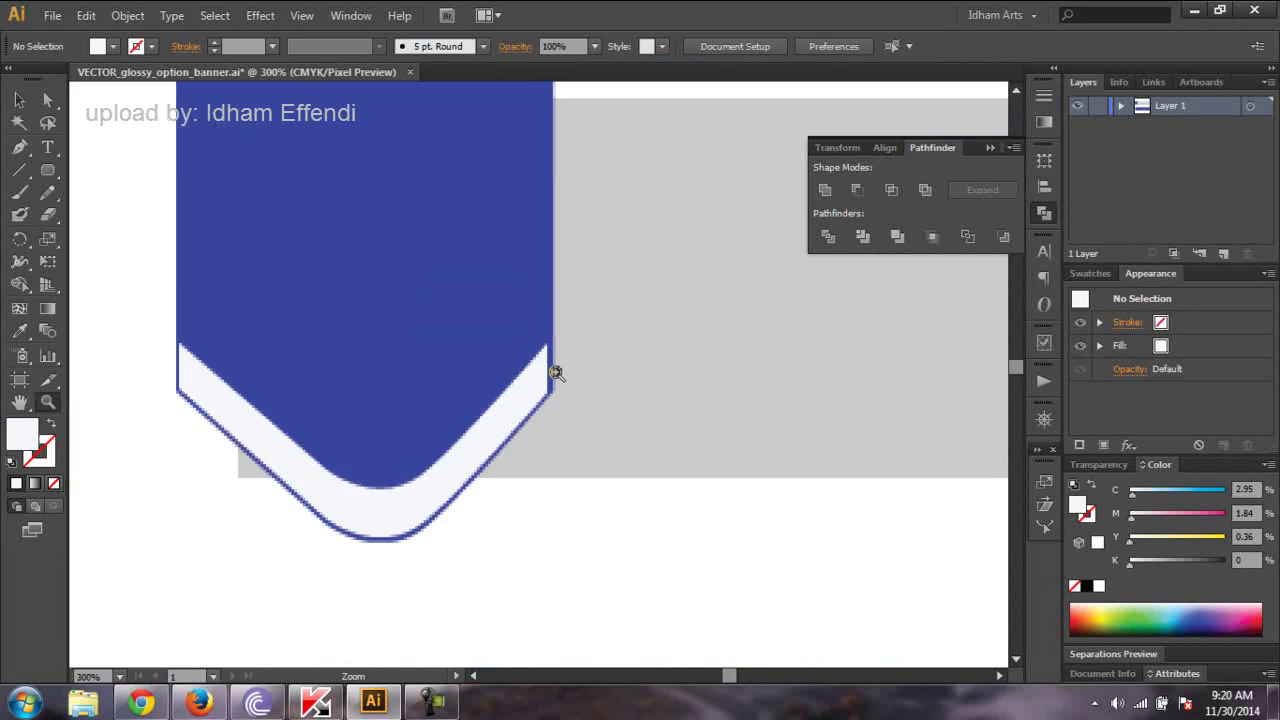
left_click(497, 347)
left_click(497, 347)
key("a")
left_click(550, 466)
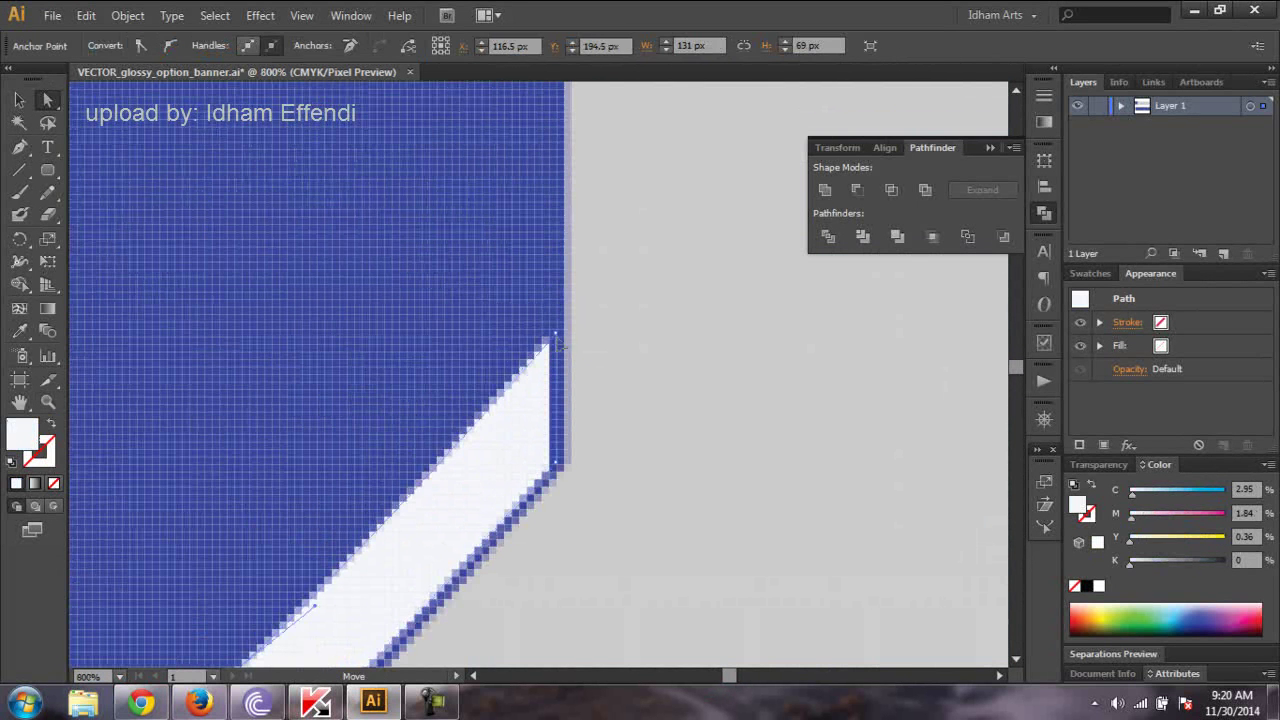
left_click_drag(550, 466, 560, 472)
left_click(570, 468)
scroll(591, 506, "down", 1)
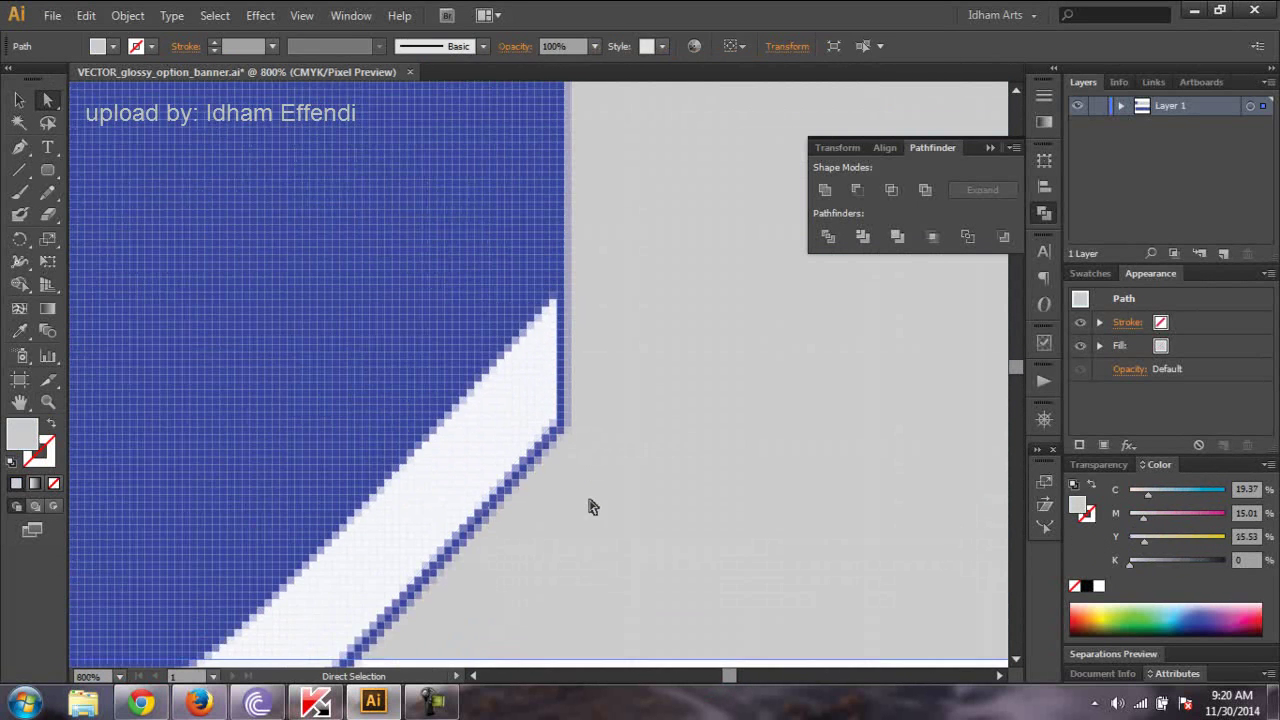
scroll(320, 600, "down", 2)
scroll(480, 460, "down", 4)
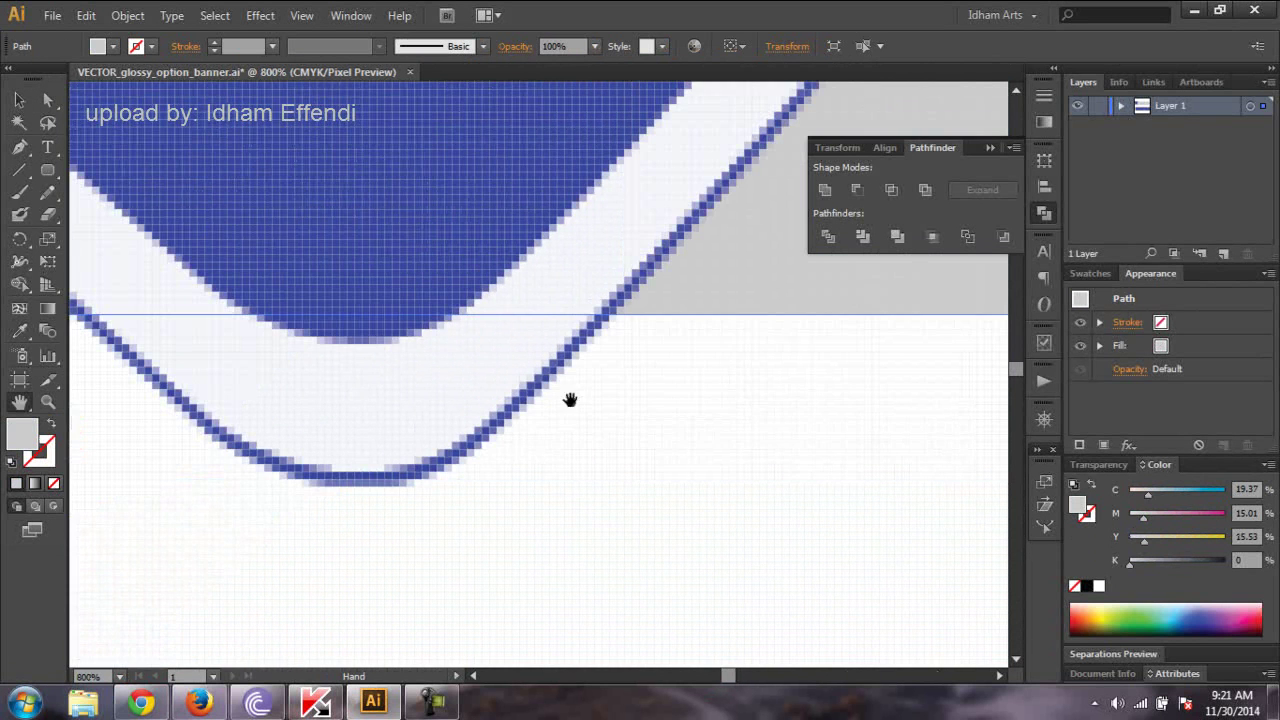
key("ctrl+0")
- Darken the tag's fill to a muted blue
key("v")
left_click(148, 175)
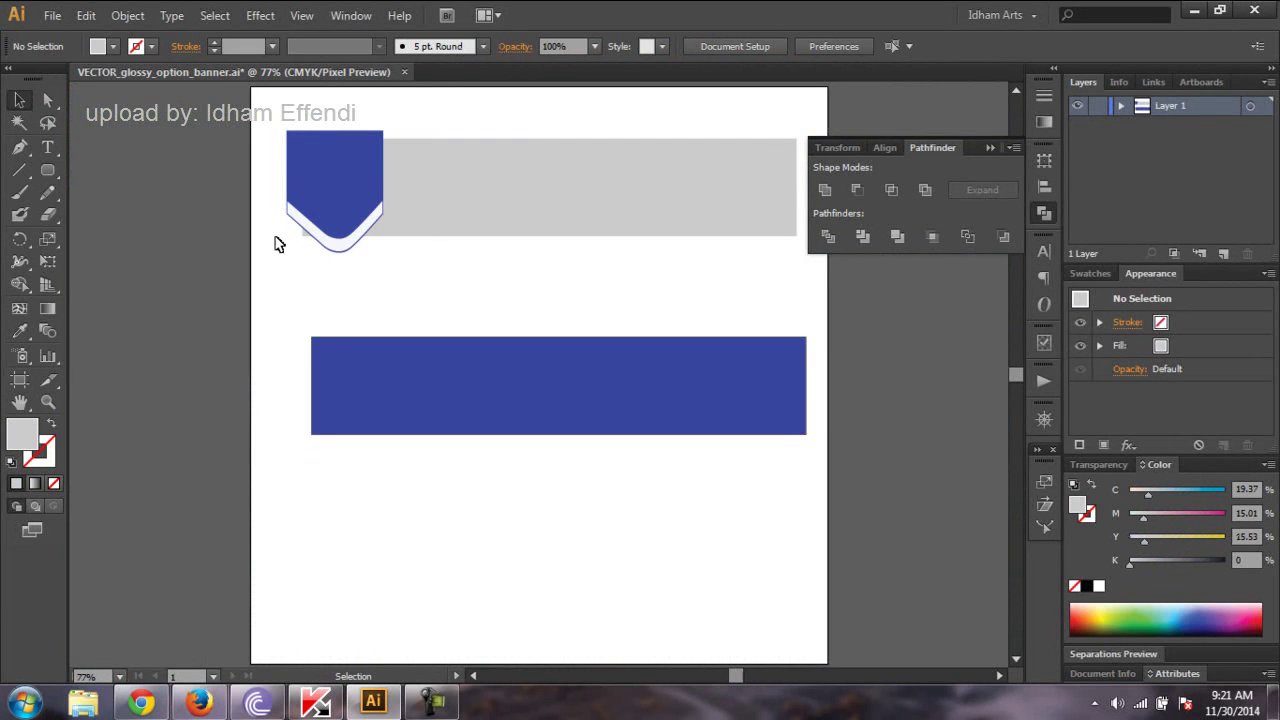
left_click(320, 220)
double_click(22, 432)
mouse_move(268, 504)
left_mouse_down()
mouse_move(297, 554)
mouse_move(279, 544)
left_mouse_up()
left_click(631, 413)
left_click(845, 385)
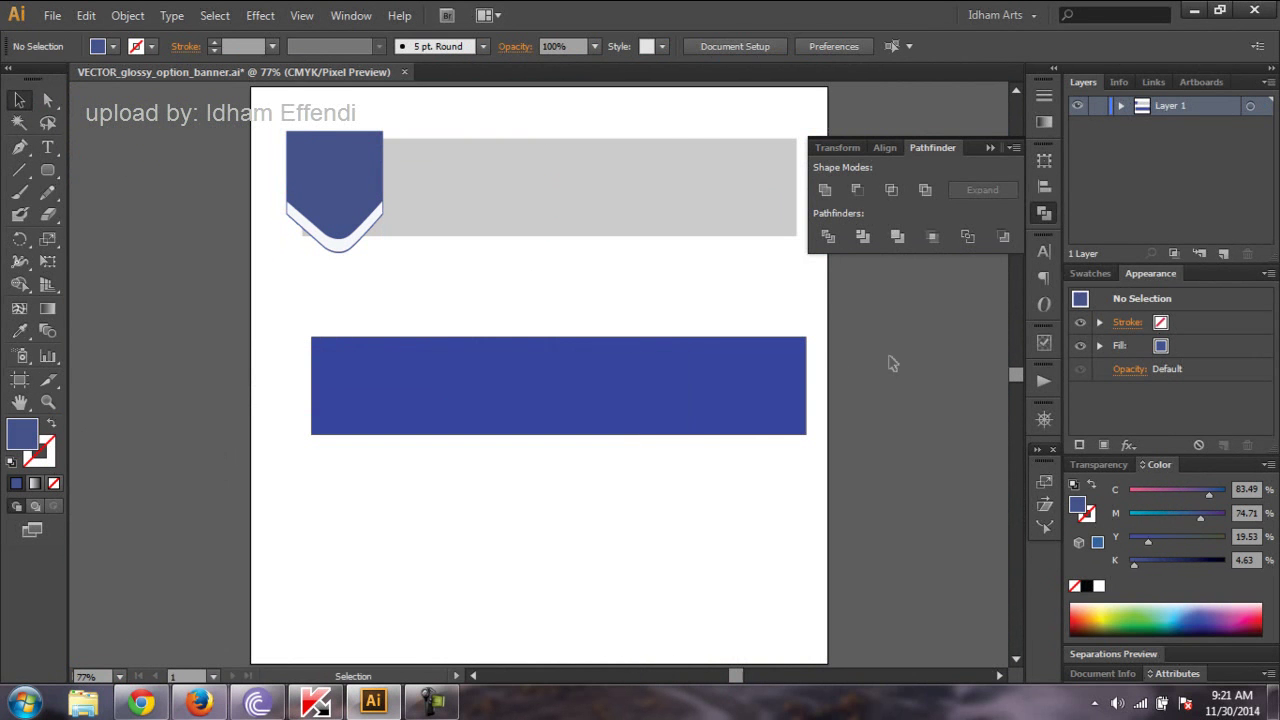
- Apply a linear gradient to the grey ribbon and angle it vertically
left_click(624, 163)
key("ctrl+F9")
left_click(814, 110)
left_click(990, 227)
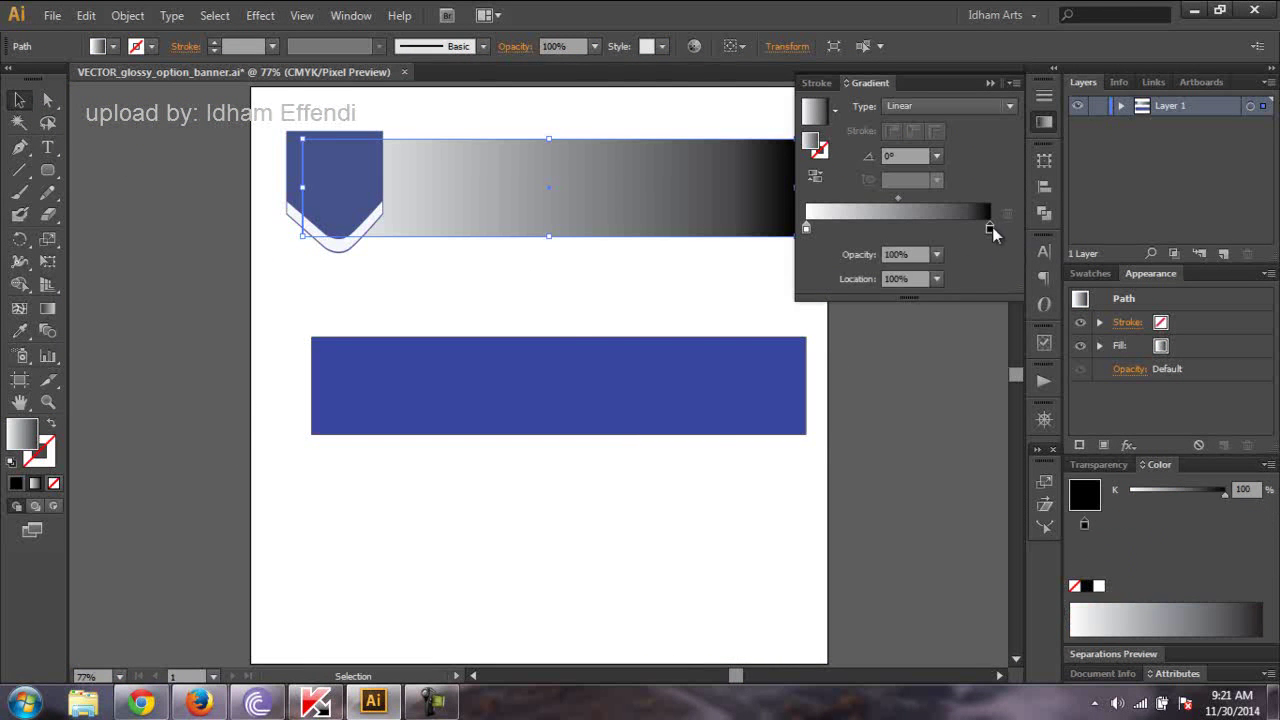
double_click(990, 227)
left_click(877, 328)
left_click(47, 308)
mouse_move(591, 137)
left_mouse_down()
mouse_move(591, 235)
mouse_move(604, 140)
left_mouse_up()
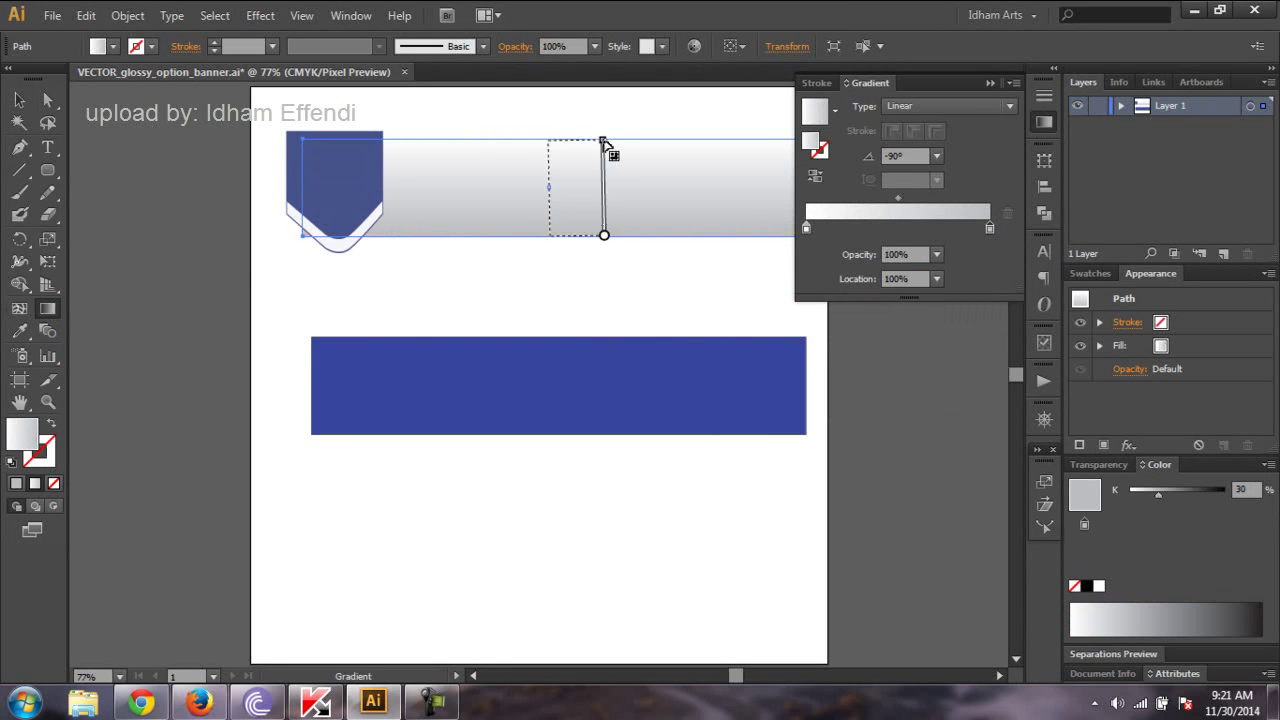
- Set the gradient's end stop to 40% grey (K40)
double_click(989, 228)
left_click(853, 328)
left_click(890, 328)
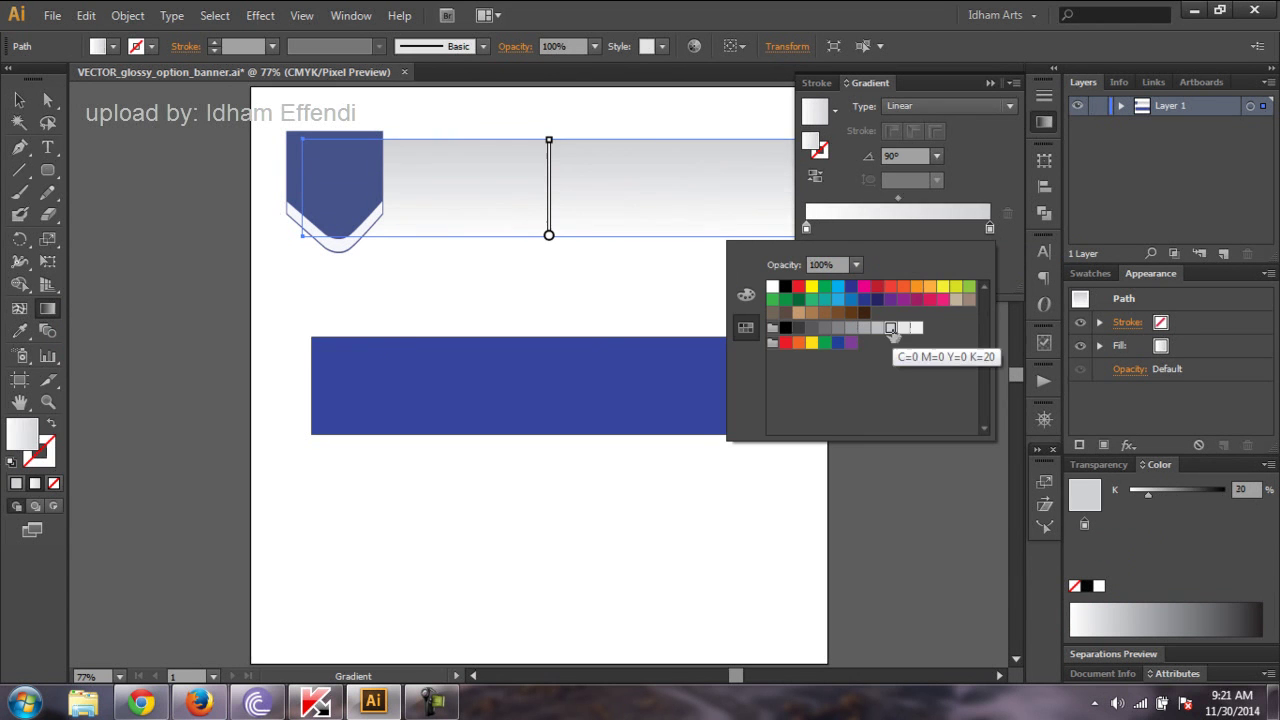
left_click(903, 328)
left_click(864, 328)
- Set the gradient's start stop to 10% grey (K10) at 63% location
left_click(806, 228)
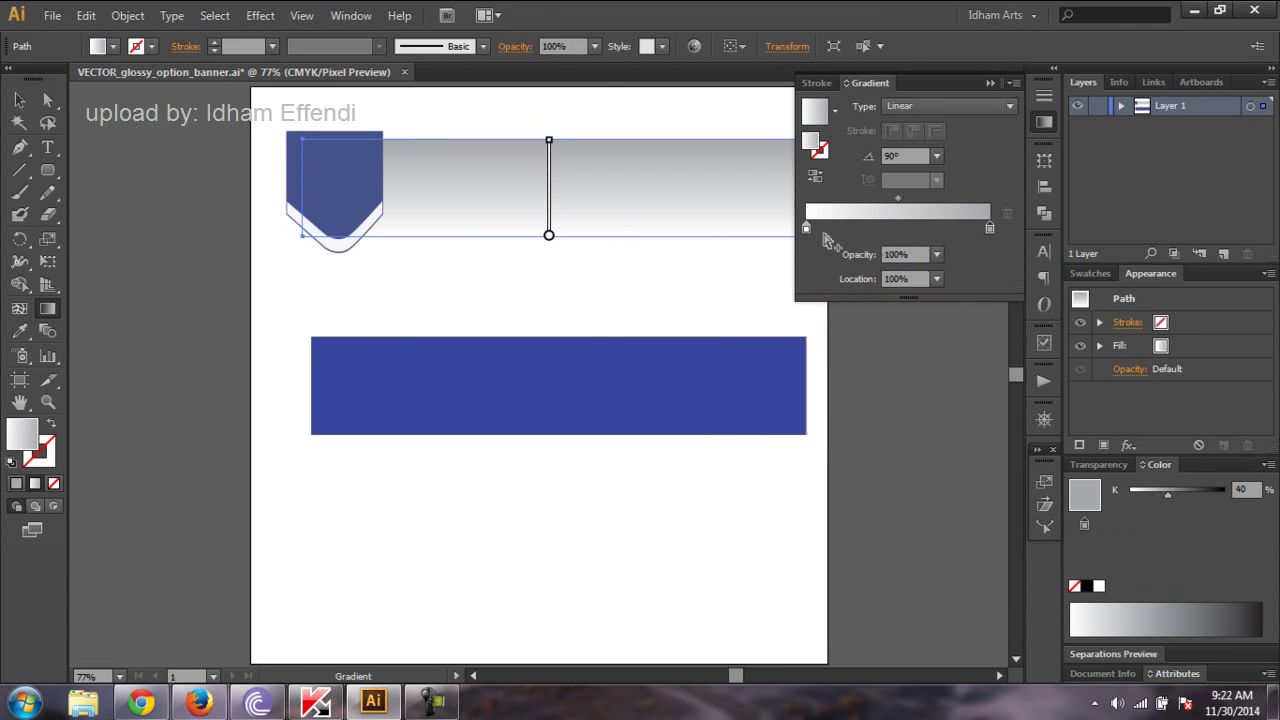
double_click(806, 228)
left_click(903, 328)
left_click(818, 228)
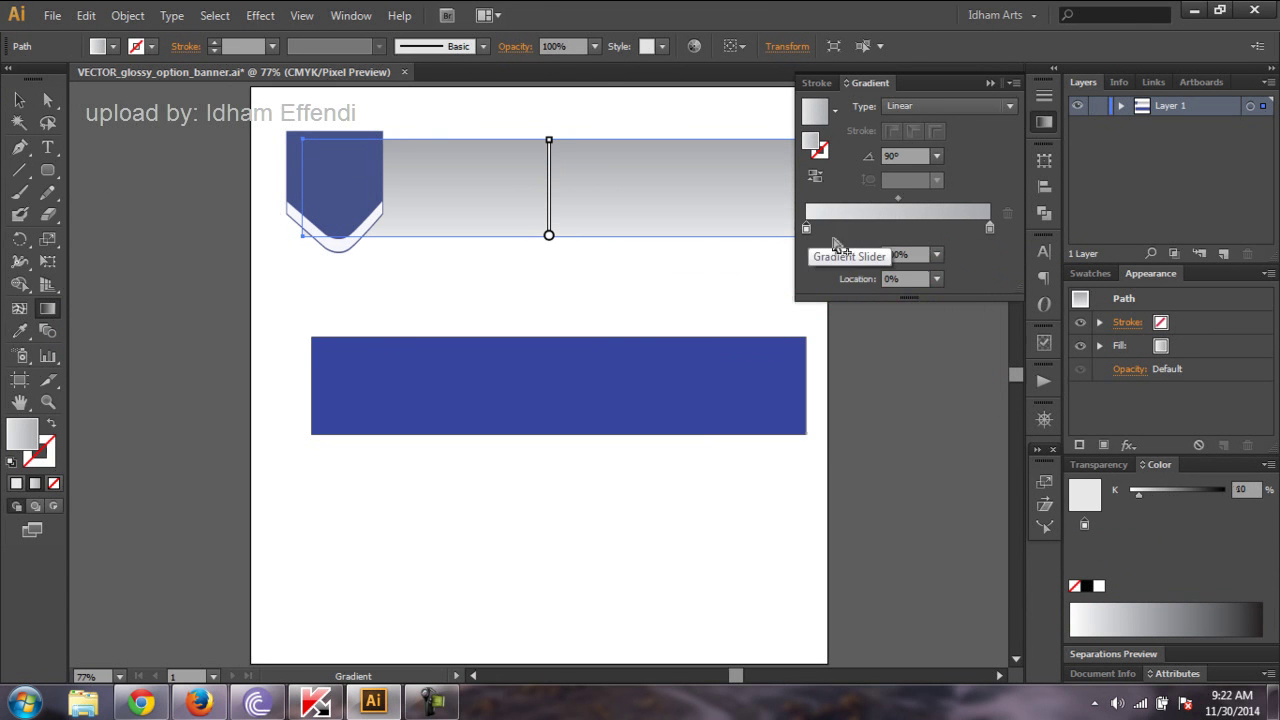
left_click_drag(818, 228, 923, 227)
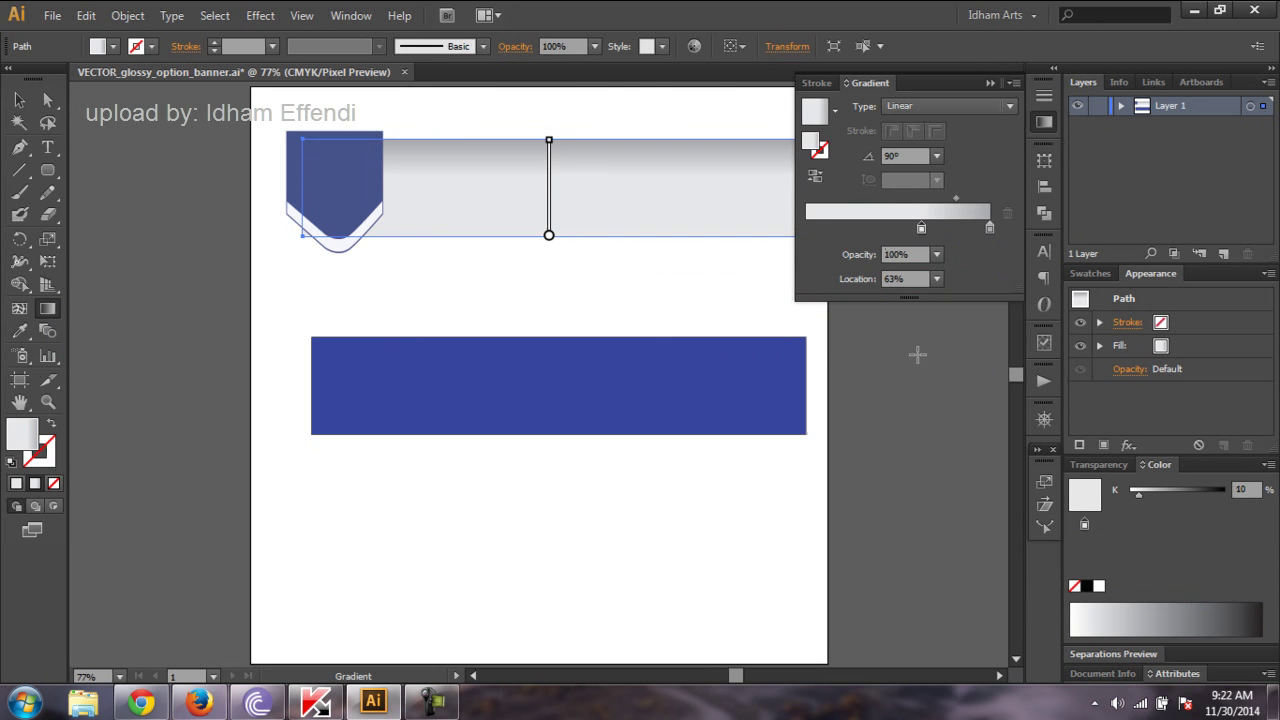
key("v")
left_click(333, 232)
key("ctrl+F9")
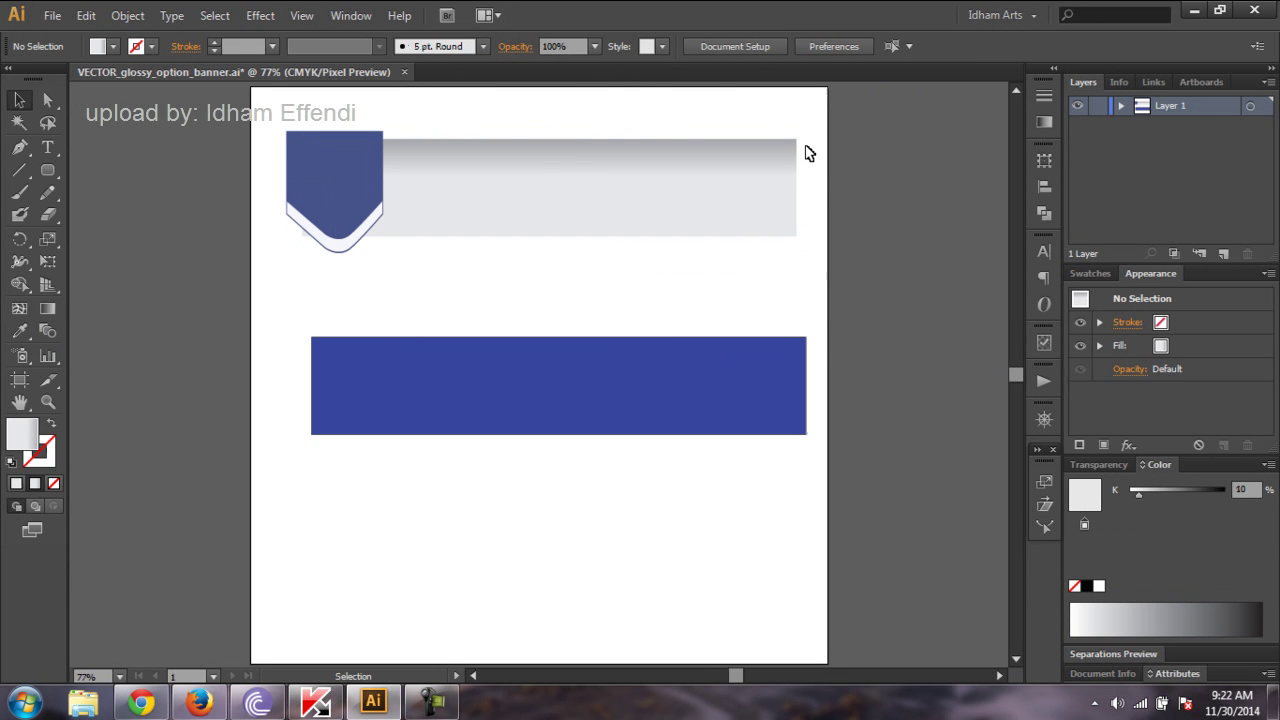
left_click(20, 147)
- Draw a notch triangle at the ribbon's right end and subtract it with Minus Front
left_click(802, 133)
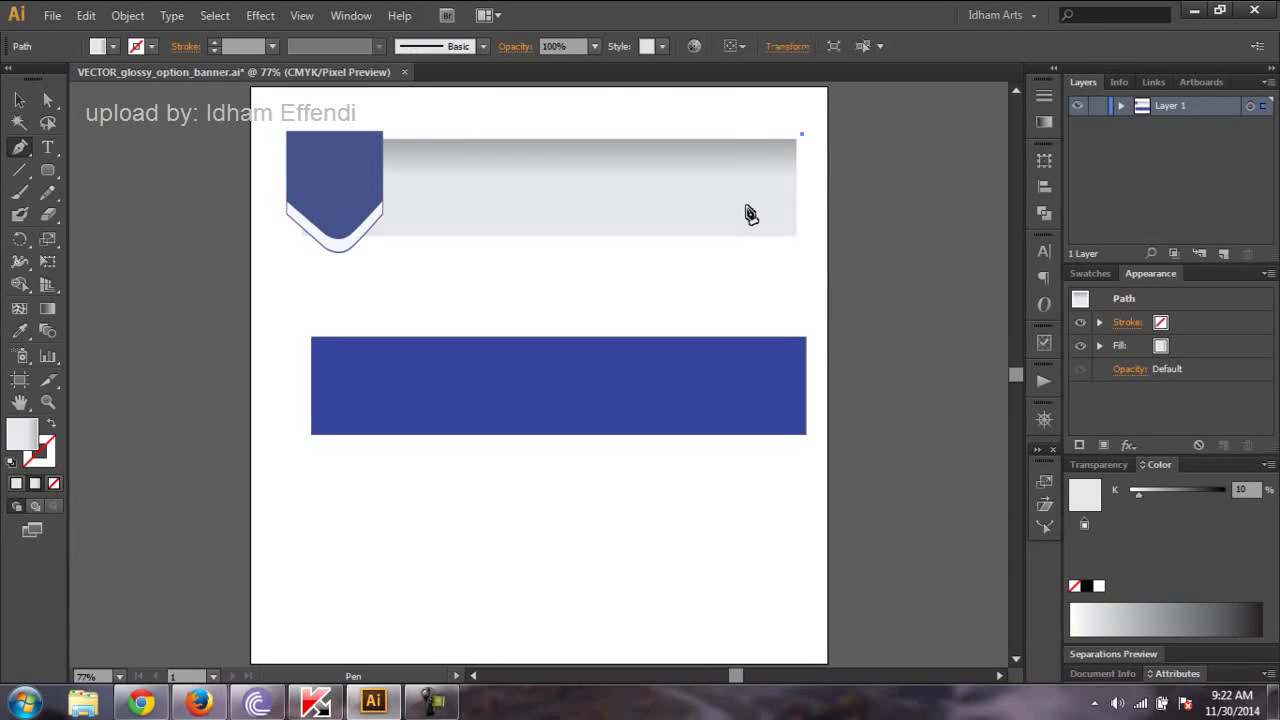
left_click(742, 204)
left_click(808, 248)
left_click(801, 132)
key("v")
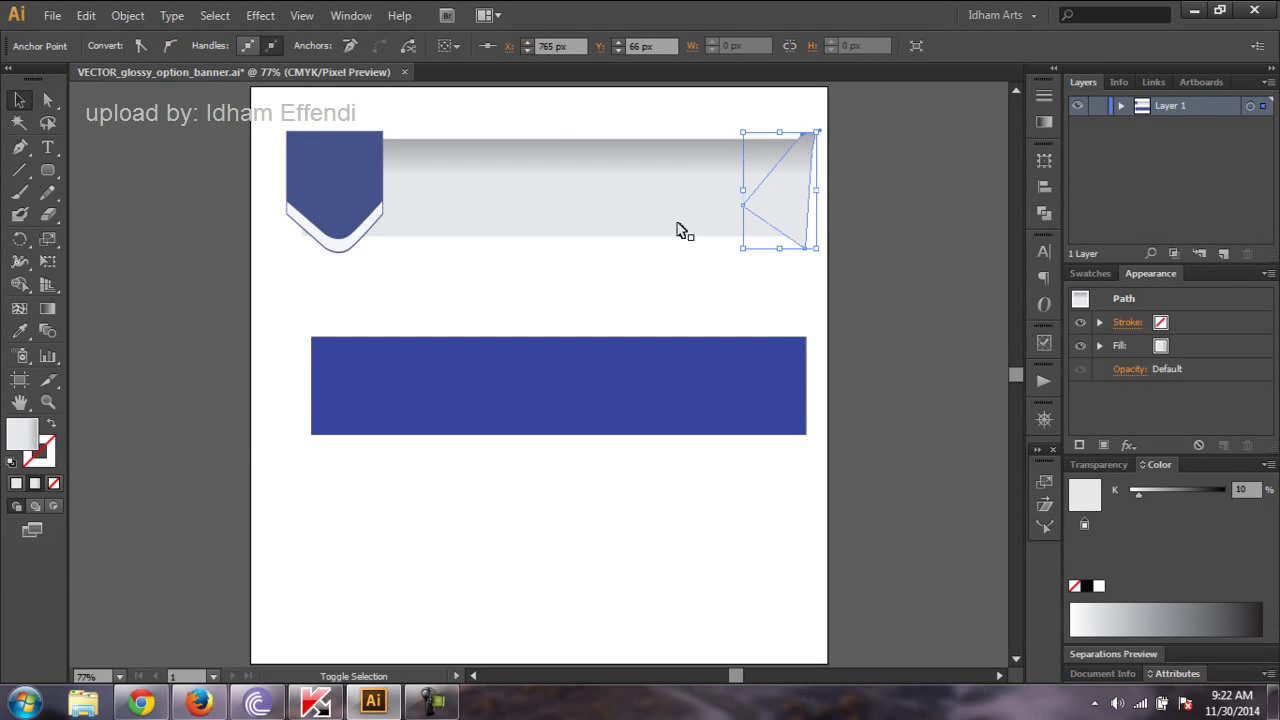
left_click(677, 229, "shift")
left_click(1043, 213)
left_click(856, 189)
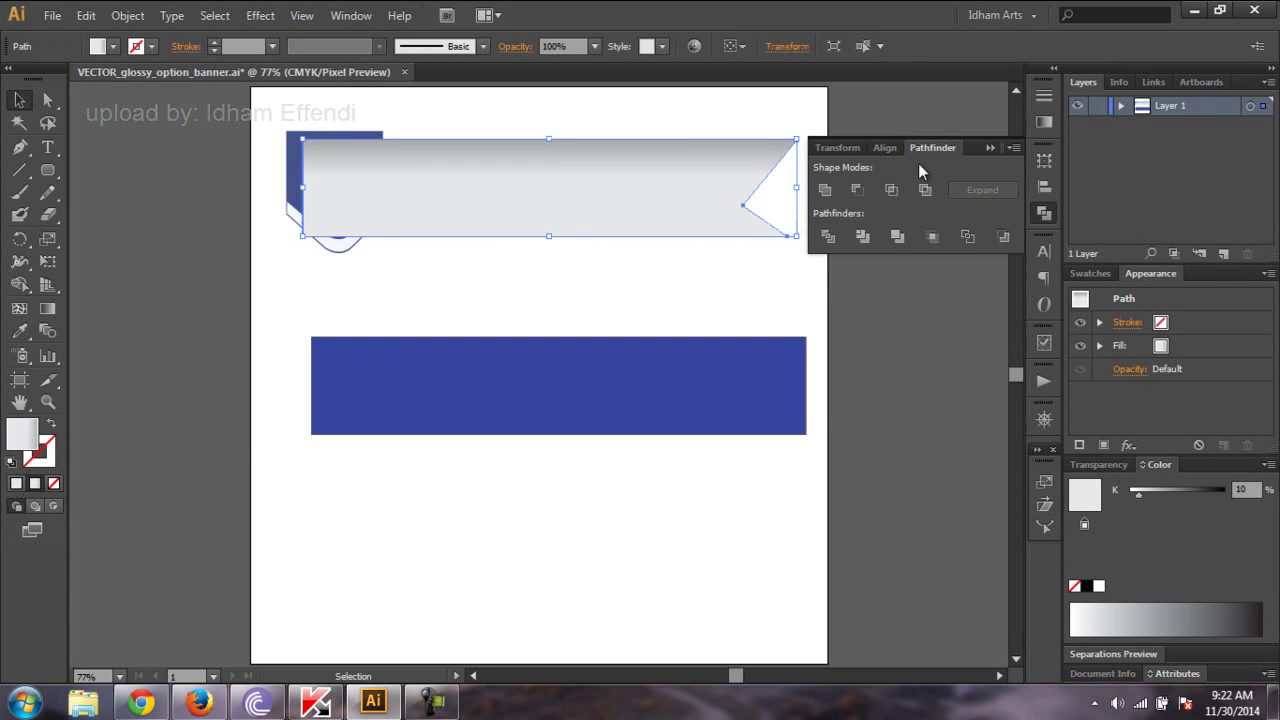
- Check the notched ribbon's anchors and send it backward behind the blue tag
left_click(990, 147)
key("a")
key("v")
key("ctrl+shift+bracketleft")
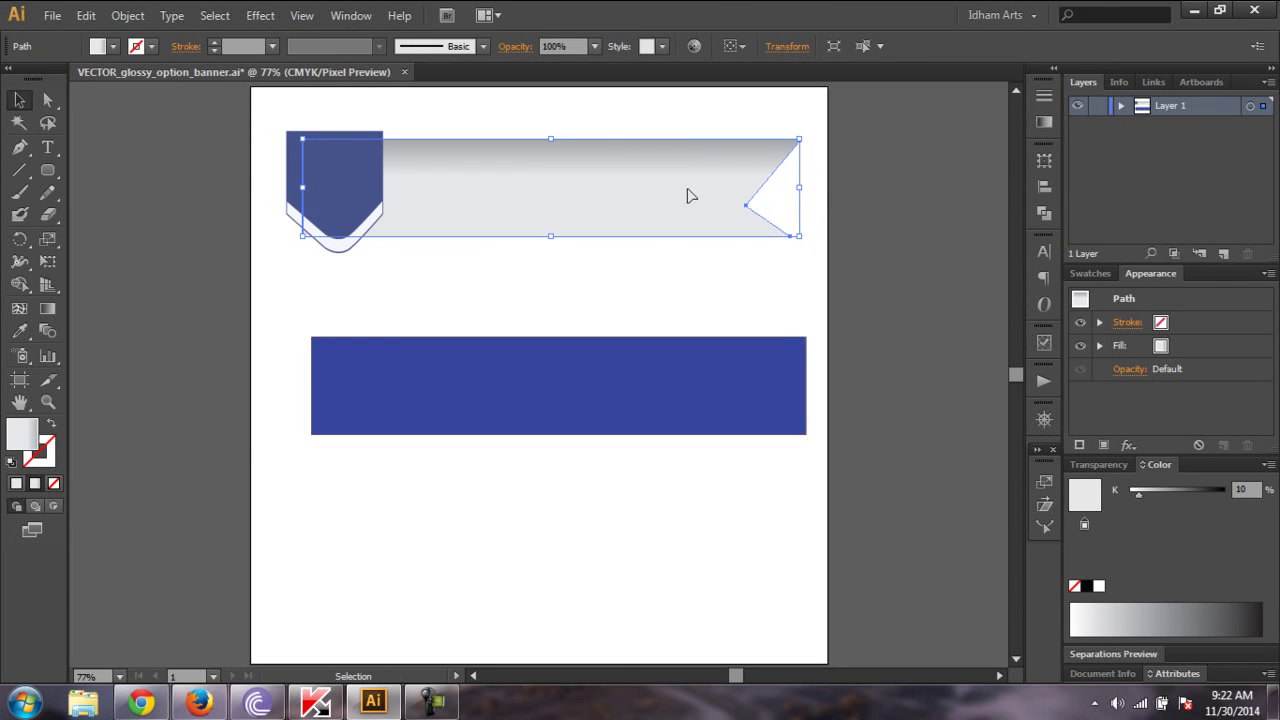
left_click(862, 218)
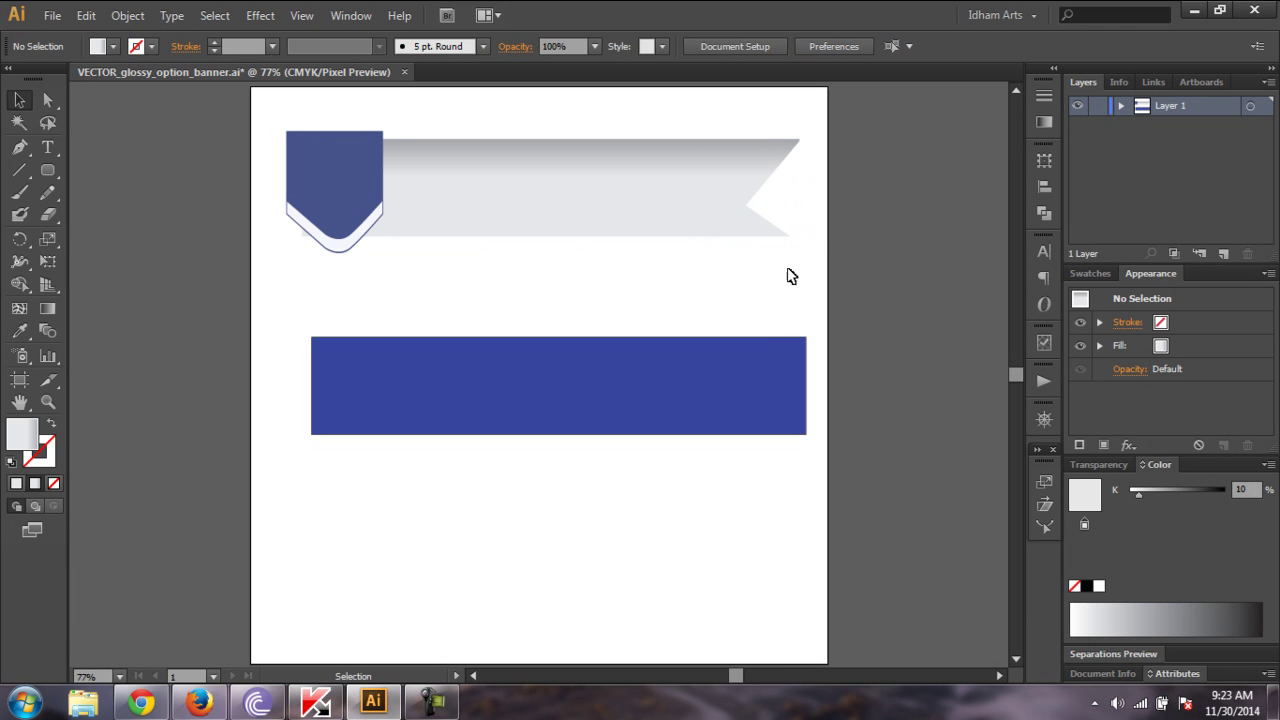
- Duplicate the notched ribbon and move the copy onto the blue bar
left_click(567, 212)
key("ctrl+c")
key("ctrl+v")
mouse_move(600, 349)
left_mouse_down()
mouse_move(600, 283)
mouse_move(743, 277)
left_mouse_up()
- Subtract a wavy pen-drawn shape from the ribbon copy to form a highlight strip
key("p")
left_click(285, 286)
left_click(797, 297)
left_click(830, 372)
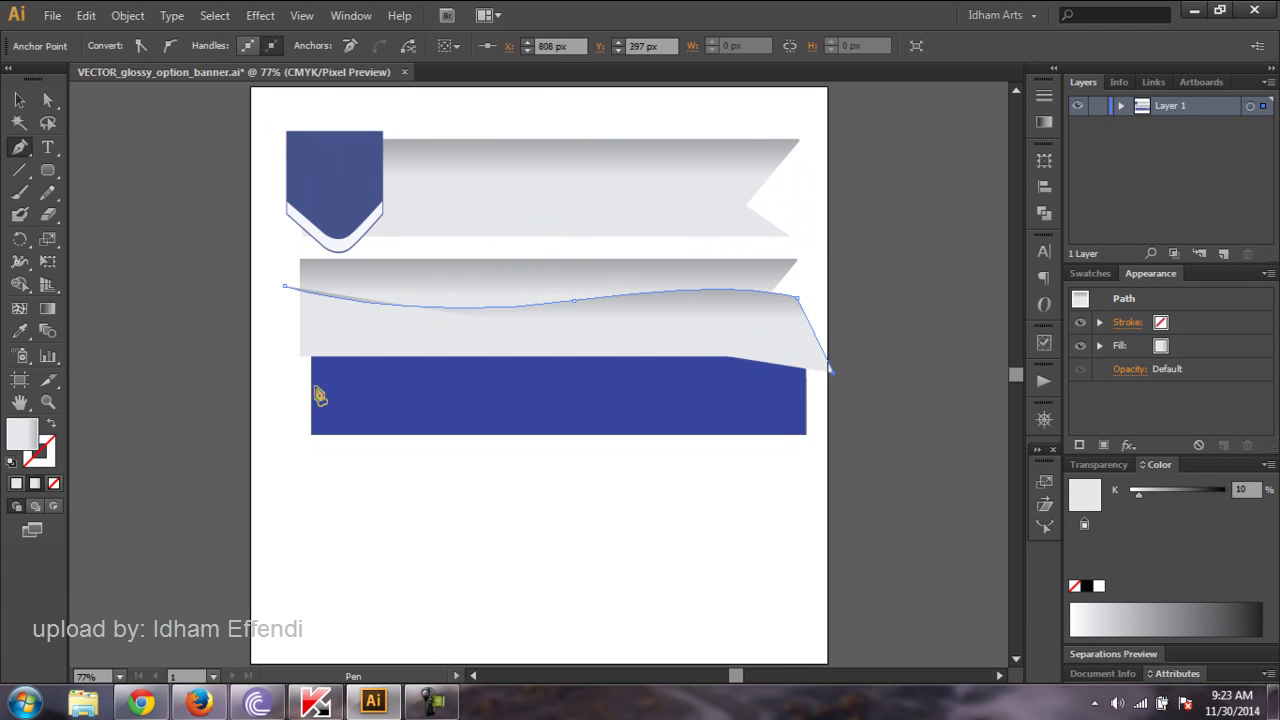
left_click(268, 380)
left_click(285, 286)
key("v")
left_click(1044, 212)
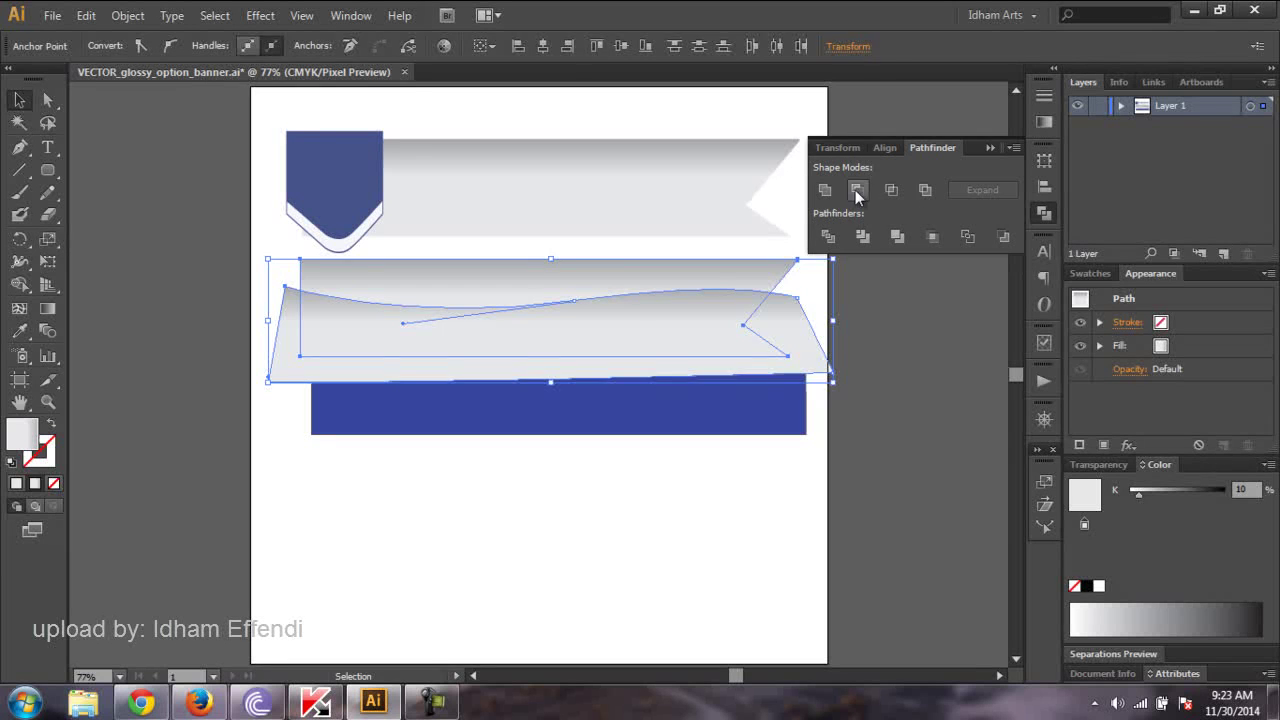
left_click(857, 189)
left_click(16, 484)
- Fill the strip with a vertical white gradient, one stop at 50% opacity
left_click(32, 484)
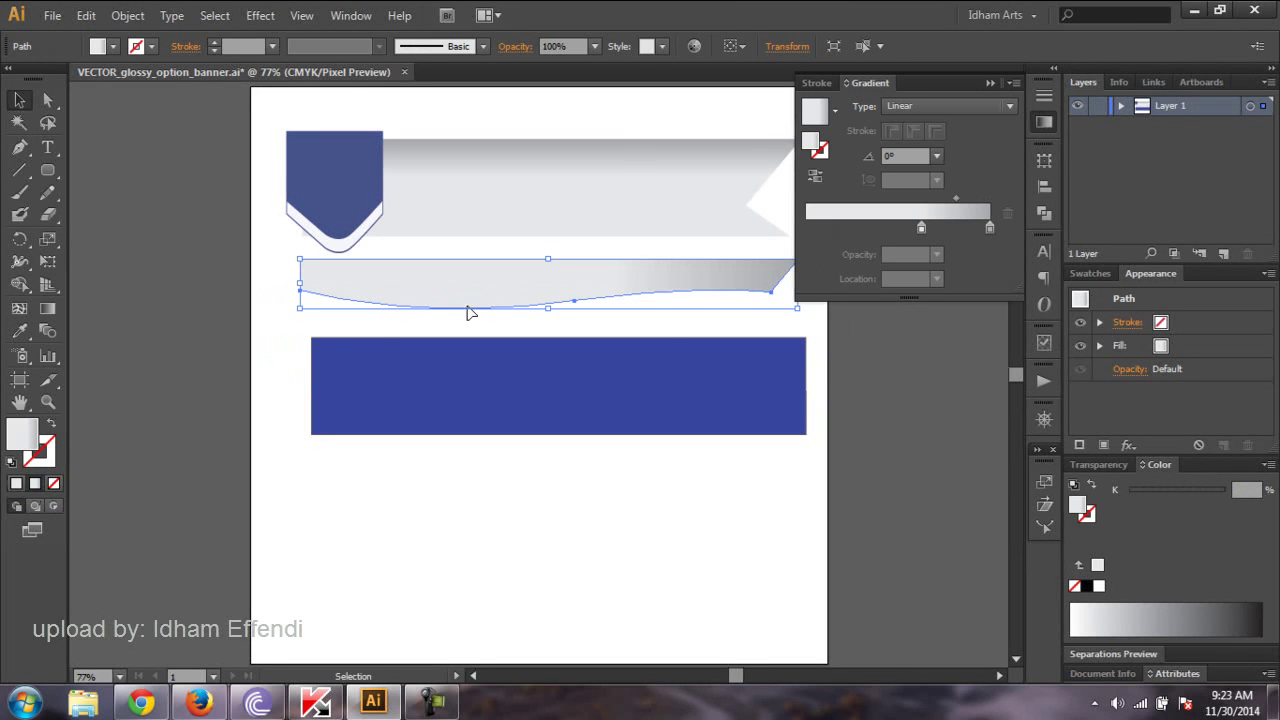
left_click_drag(921, 228, 806, 228)
double_click(989, 228)
left_click(820, 278)
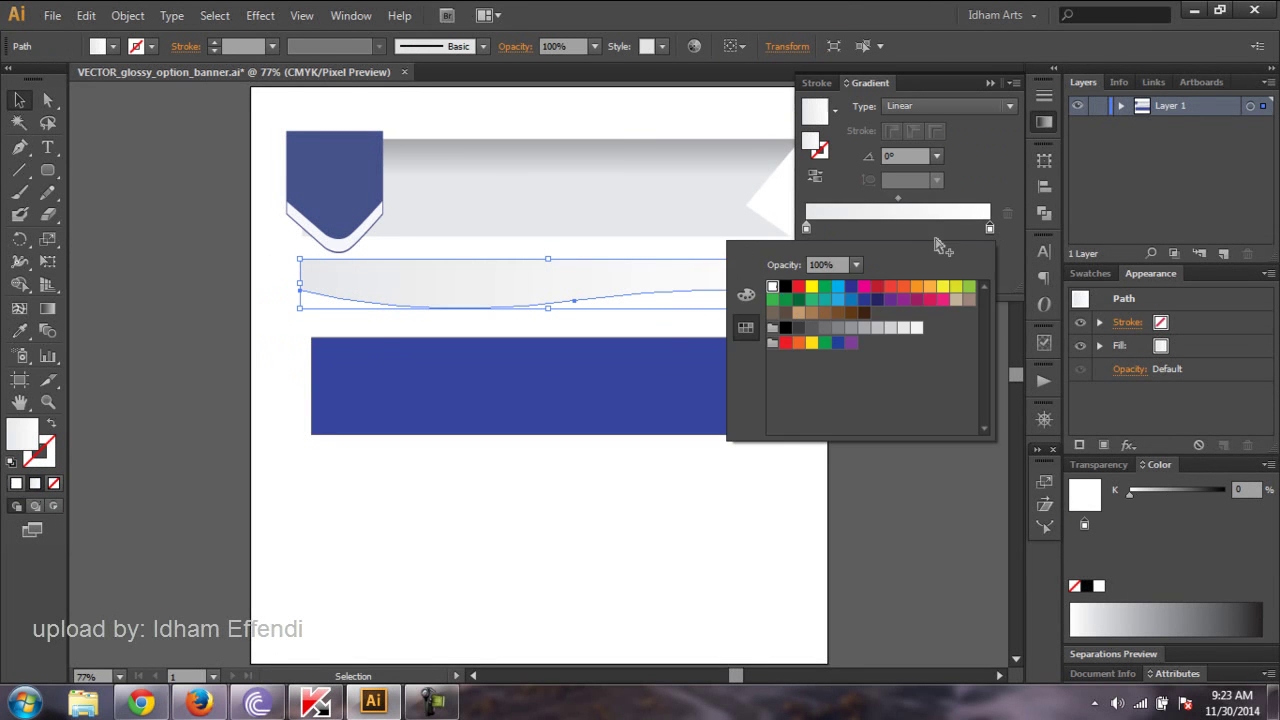
left_click(936, 254)
left_click(957, 377)
left_click(47, 308)
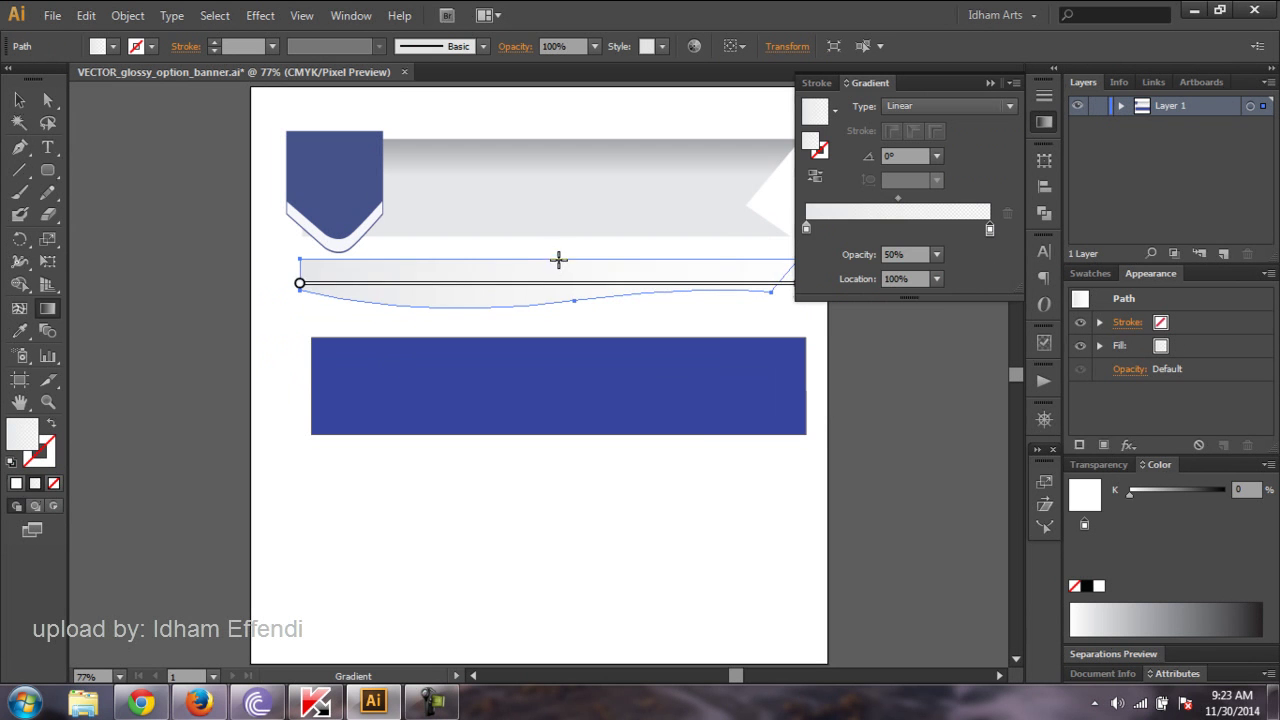
left_click_drag(548, 260, 548, 300)
key("v")
double_click(806, 228)
left_click(831, 263)
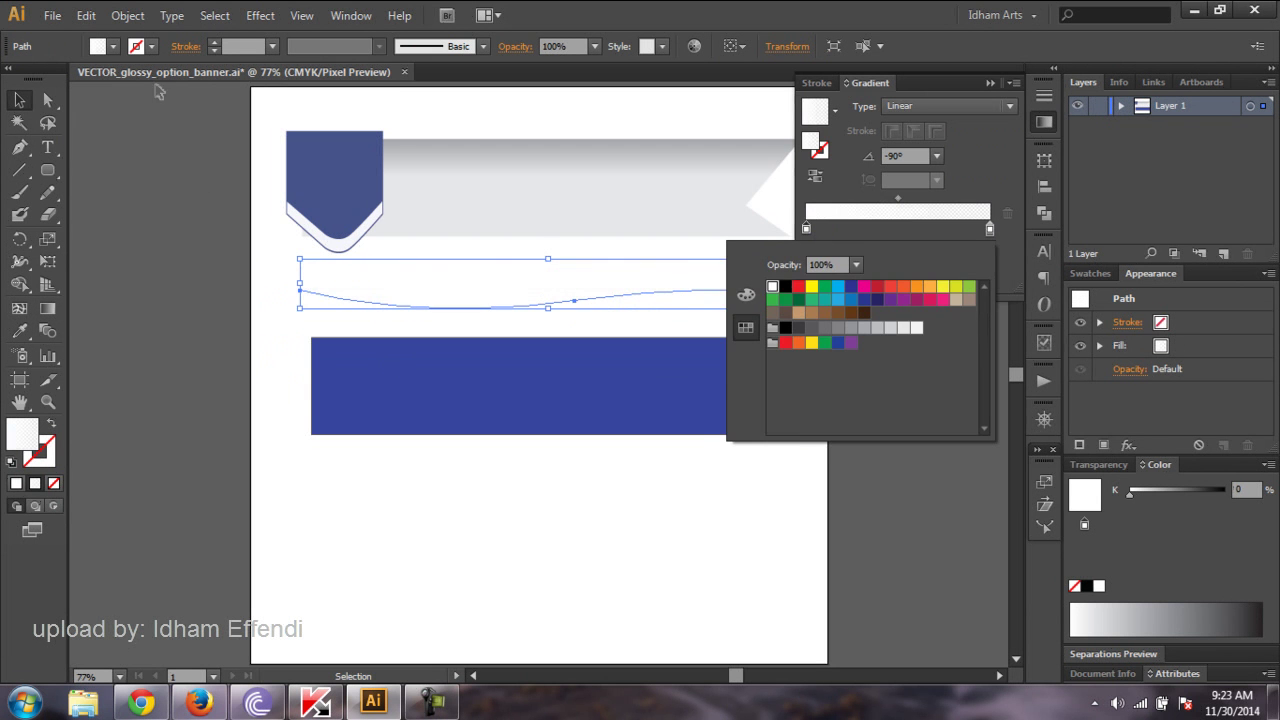
- Position the glossy highlight strip and wavy shape on the ribbon
left_click_drag(645, 248, 654, 200)
key("z")
left_click(780, 210)
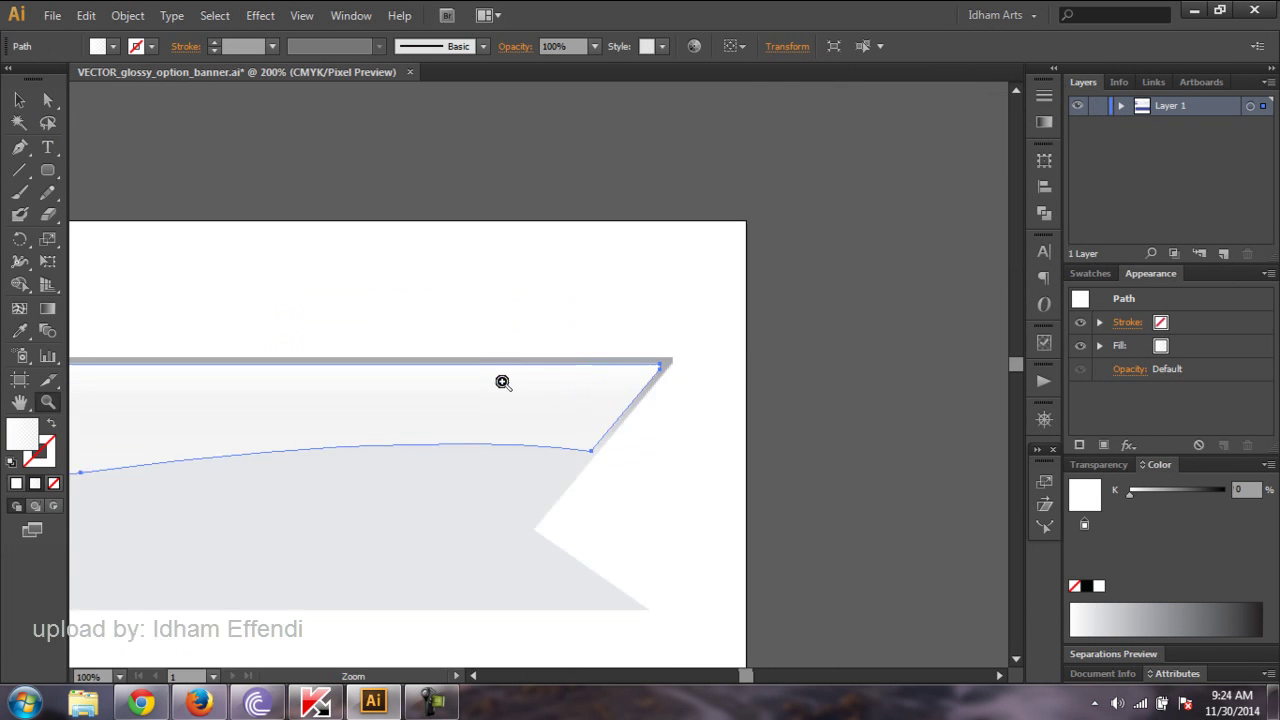
left_click(503, 380)
left_click(19, 100)
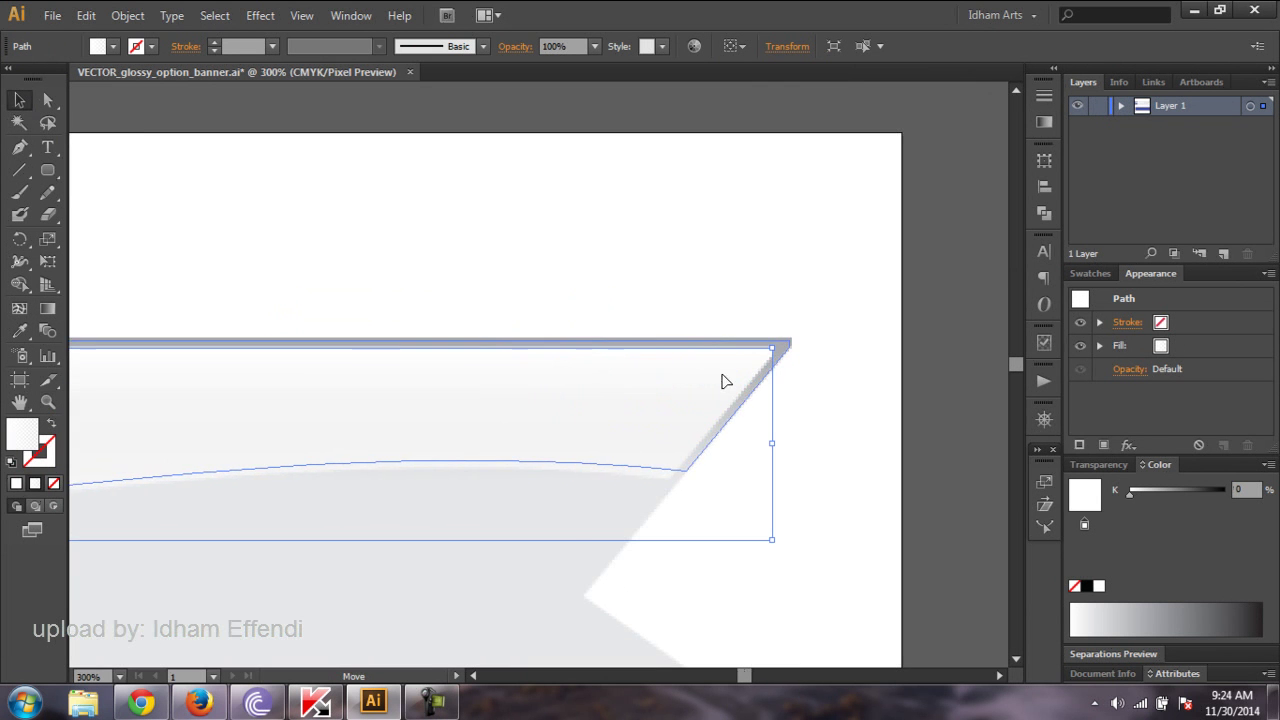
left_click_drag(711, 383, 828, 364)
left_click(829, 364)
left_click(689, 383)
left_click(206, 589)
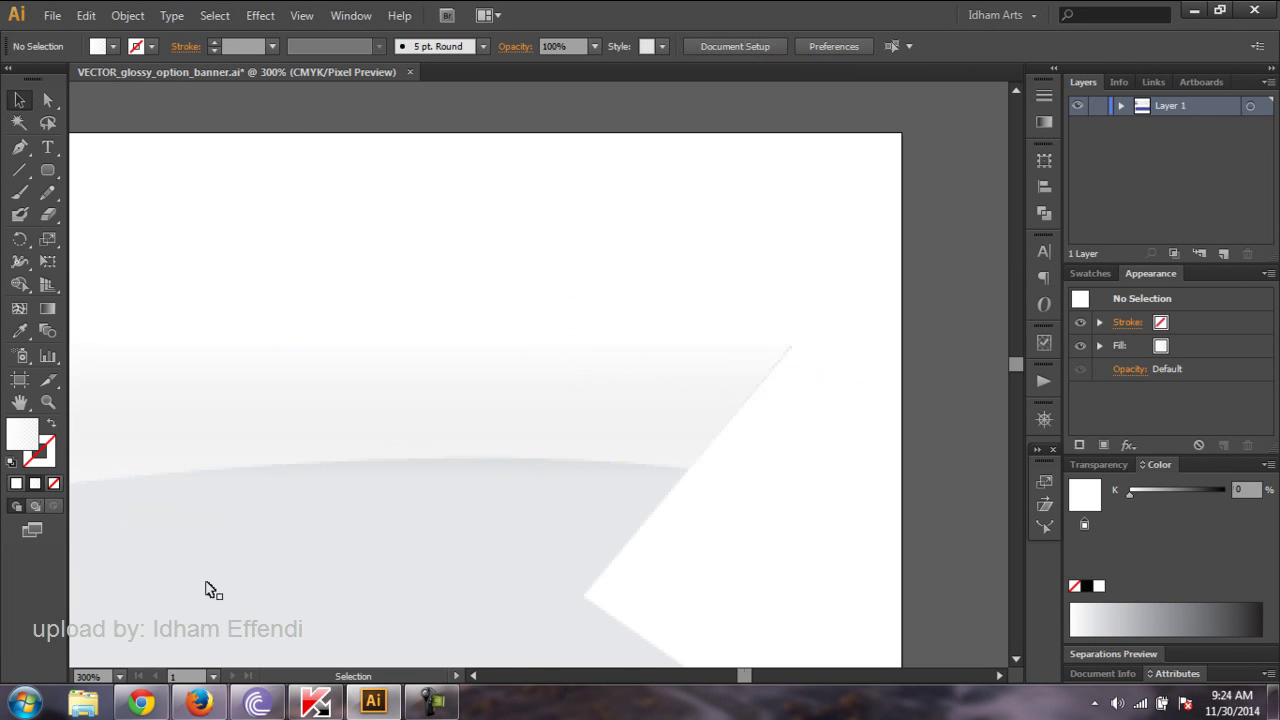
key("ctrl+0")
- Group the light ribbon pieces and send the group behind the blue tag
left_click(686, 206)
right_click(686, 206)
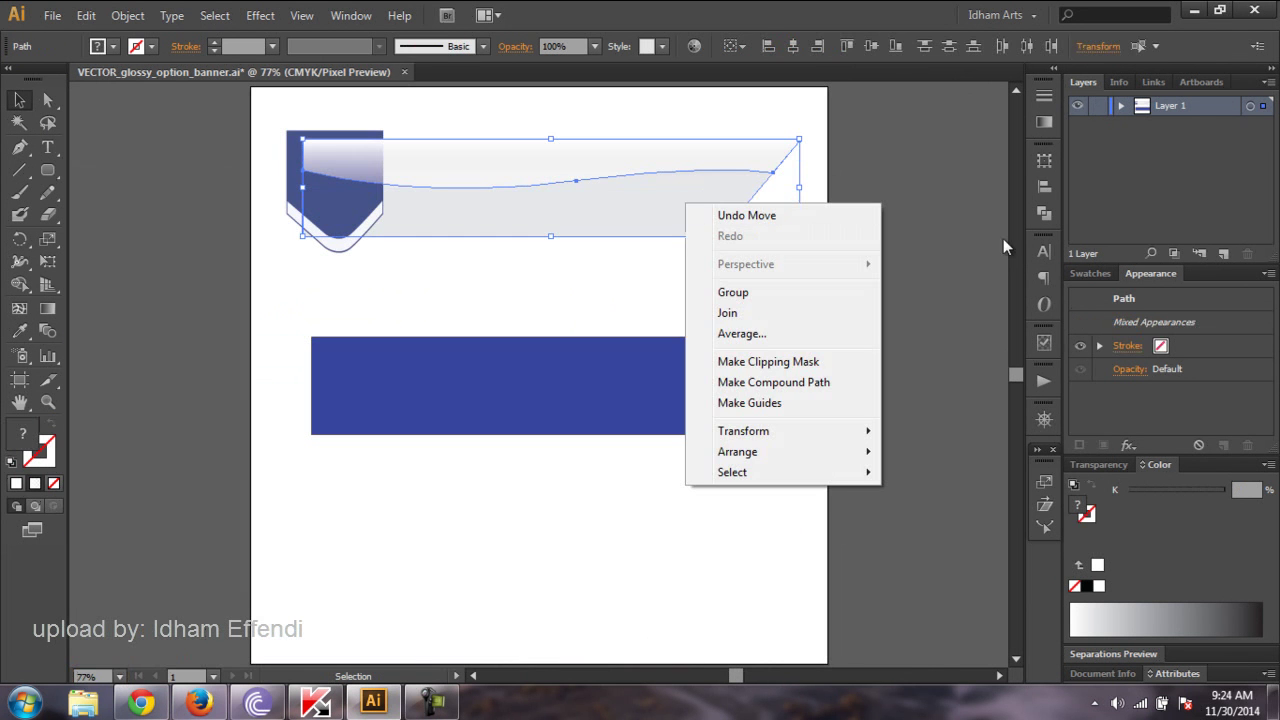
left_click(760, 311)
left_click(686, 206)
key("ctrl+shift+bracketleft")
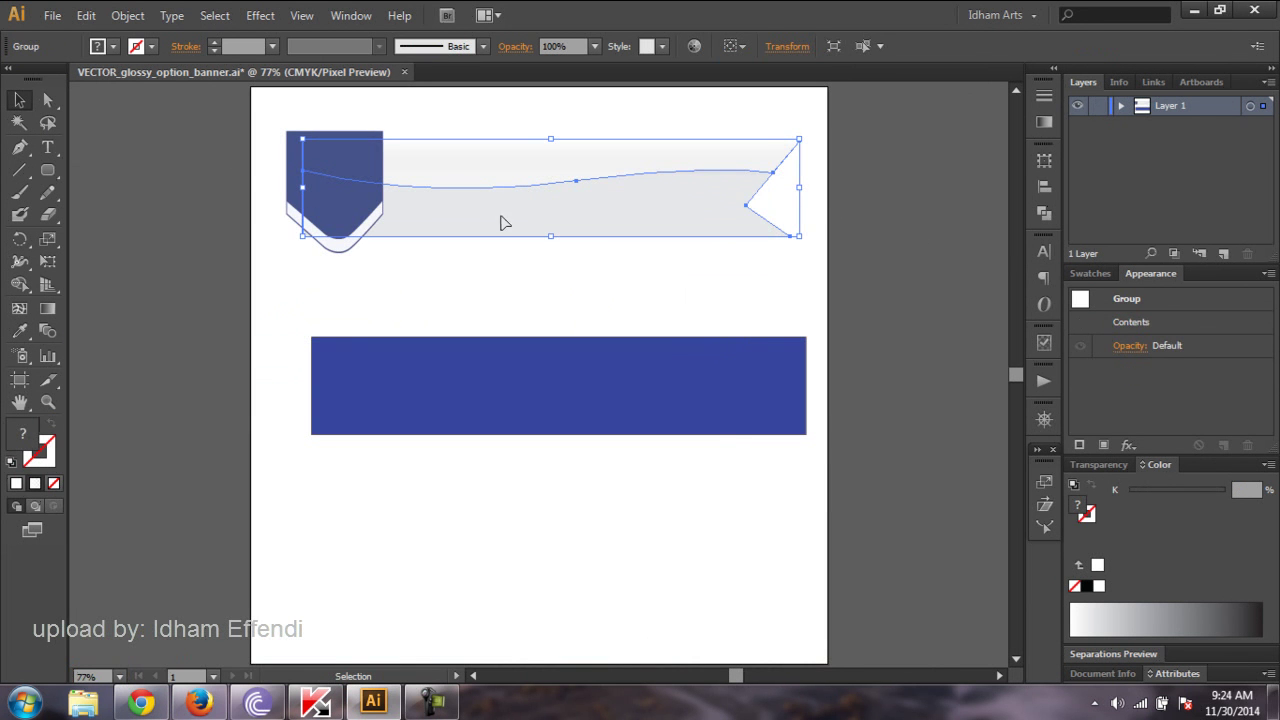
left_click(806, 237)
- Draw a black-filled shadow shape along the ribbon's lower edge and chevron end
key("p")
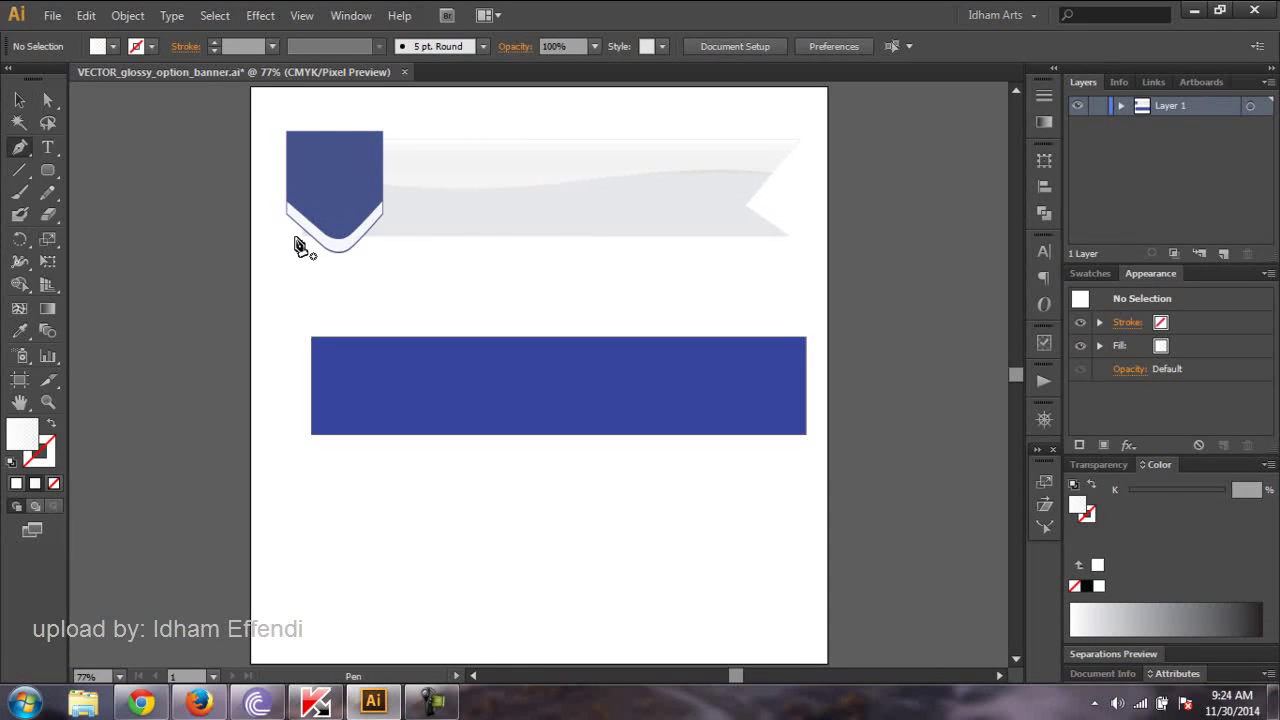
left_click(302, 236)
left_click(813, 247)
left_click(760, 204)
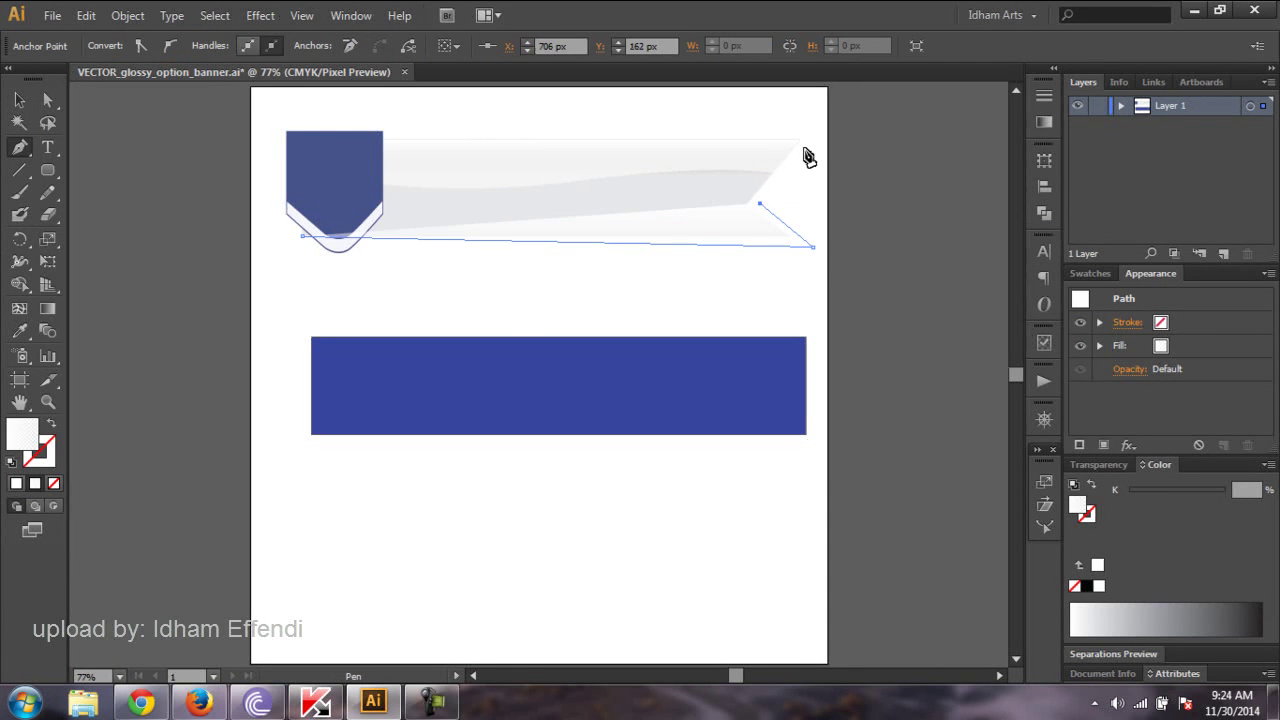
left_click(800, 147)
left_click(303, 237)
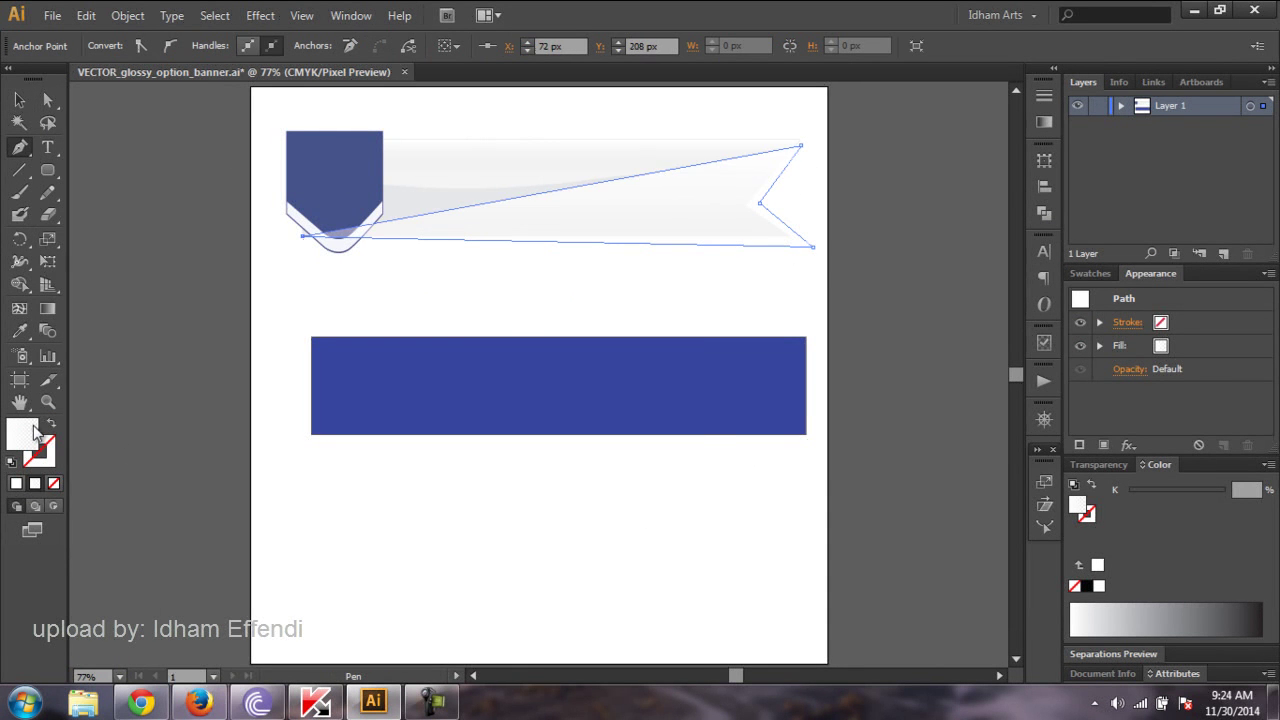
double_click(22, 432)
left_click(200, 645)
left_click(629, 414)
- Apply a 13 px Feather effect to the shadow and send it behind the ribbon
left_click(260, 15)
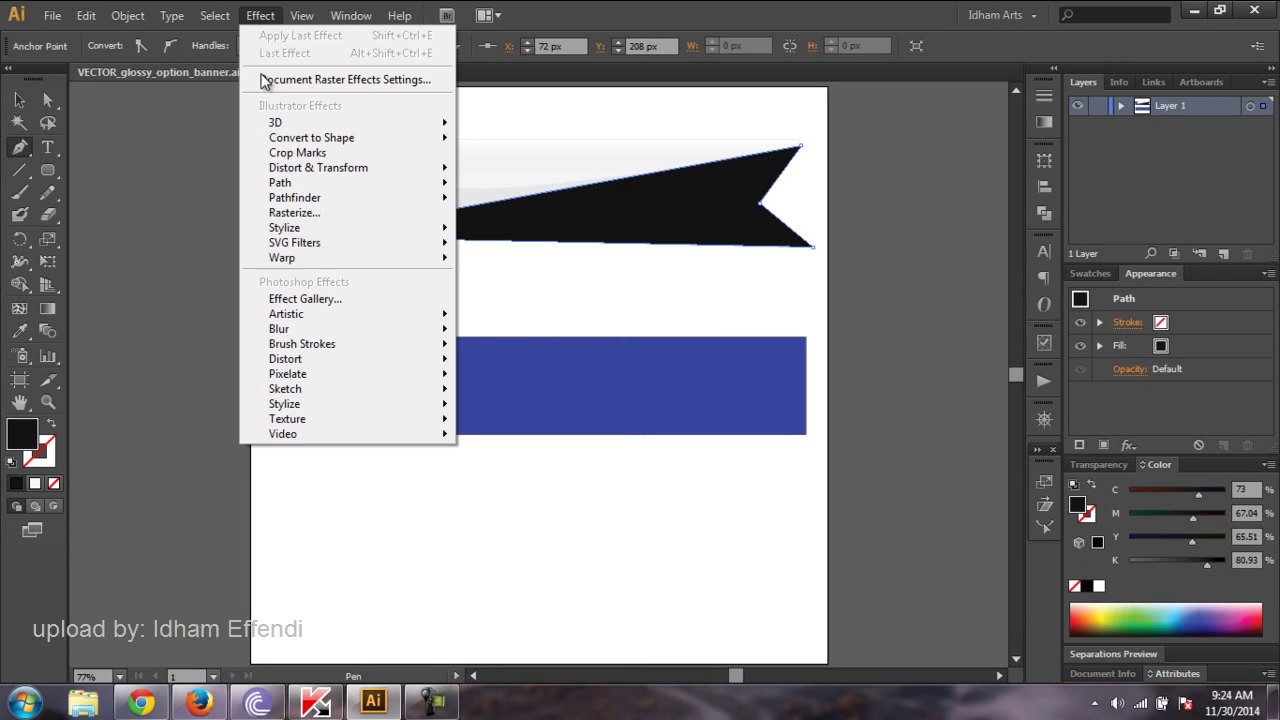
left_click(495, 255)
left_click(944, 383)
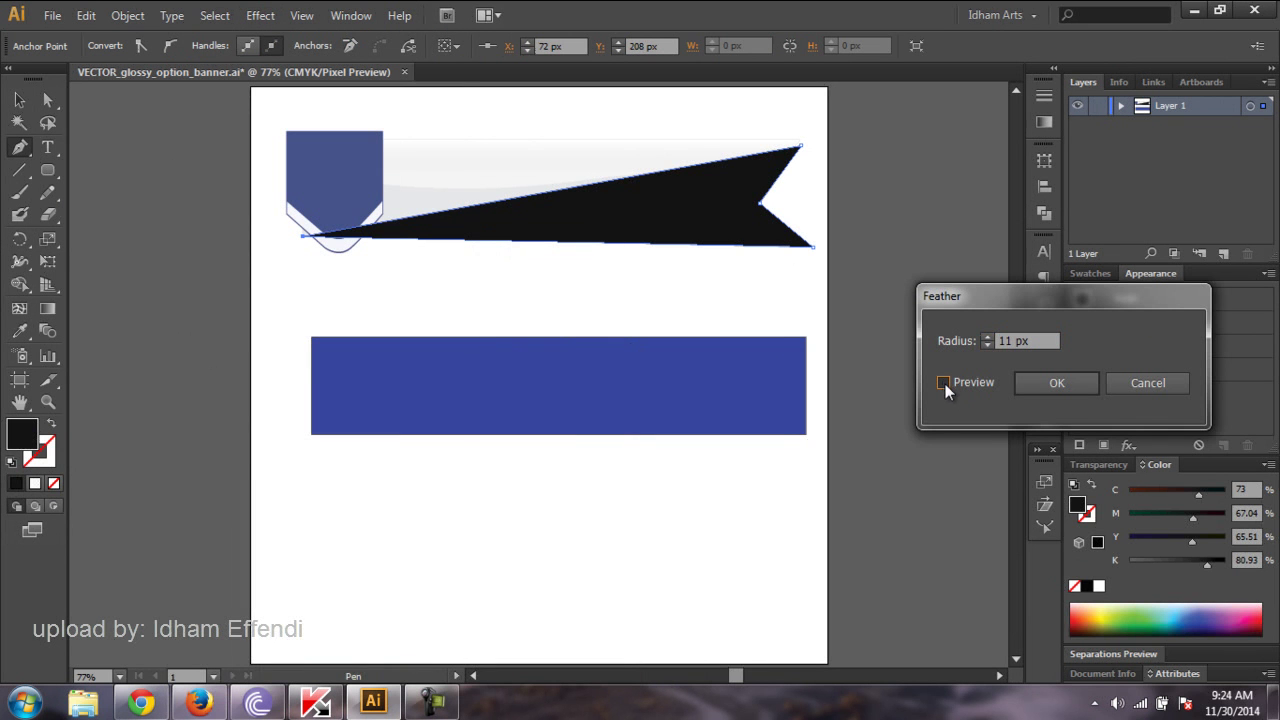
left_click(987, 338)
left_click(987, 338)
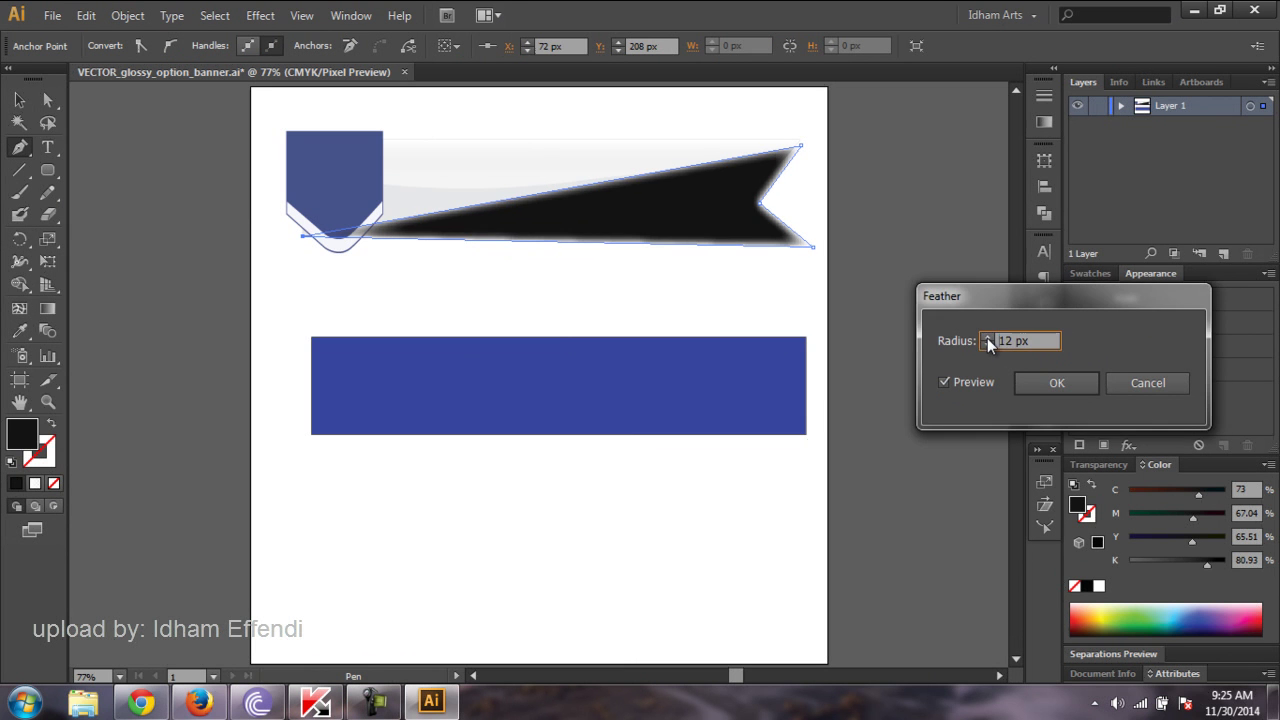
left_click(1036, 384)
key("ctrl+[")
- Extend the shadow's lower-right corner and set its opacity to 70%
key("a")
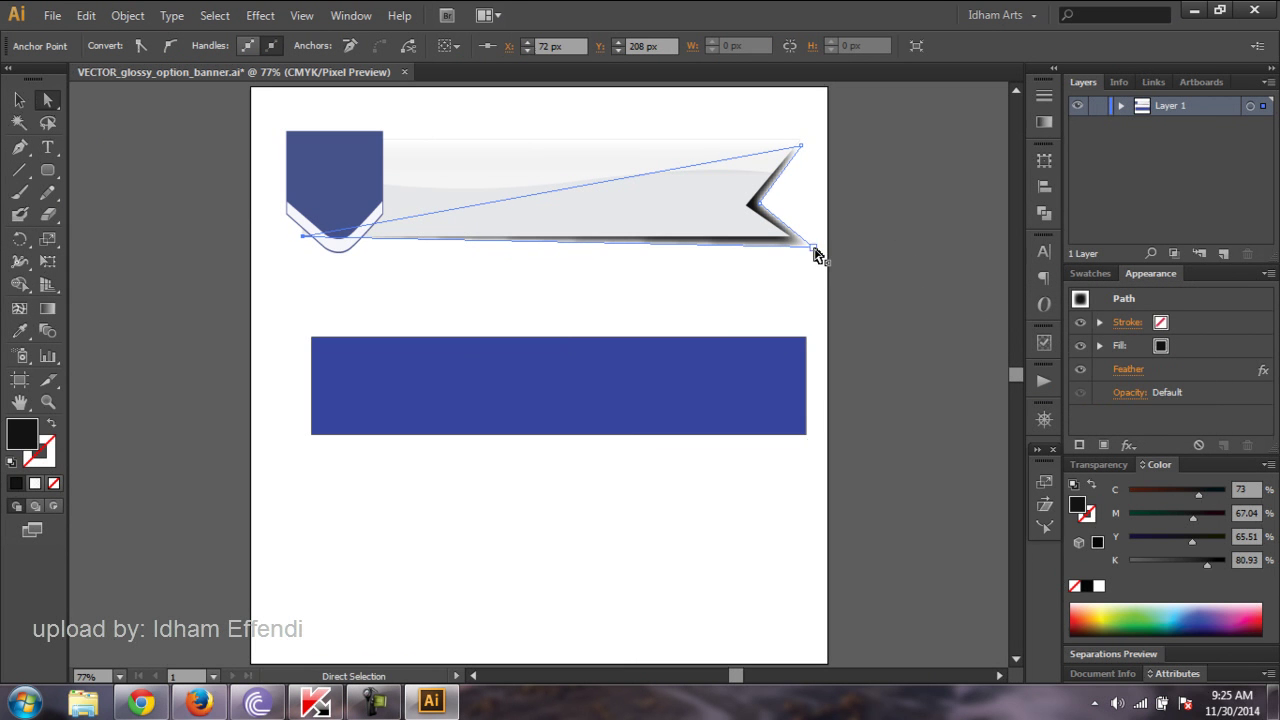
left_click_drag(814, 248, 821, 255)
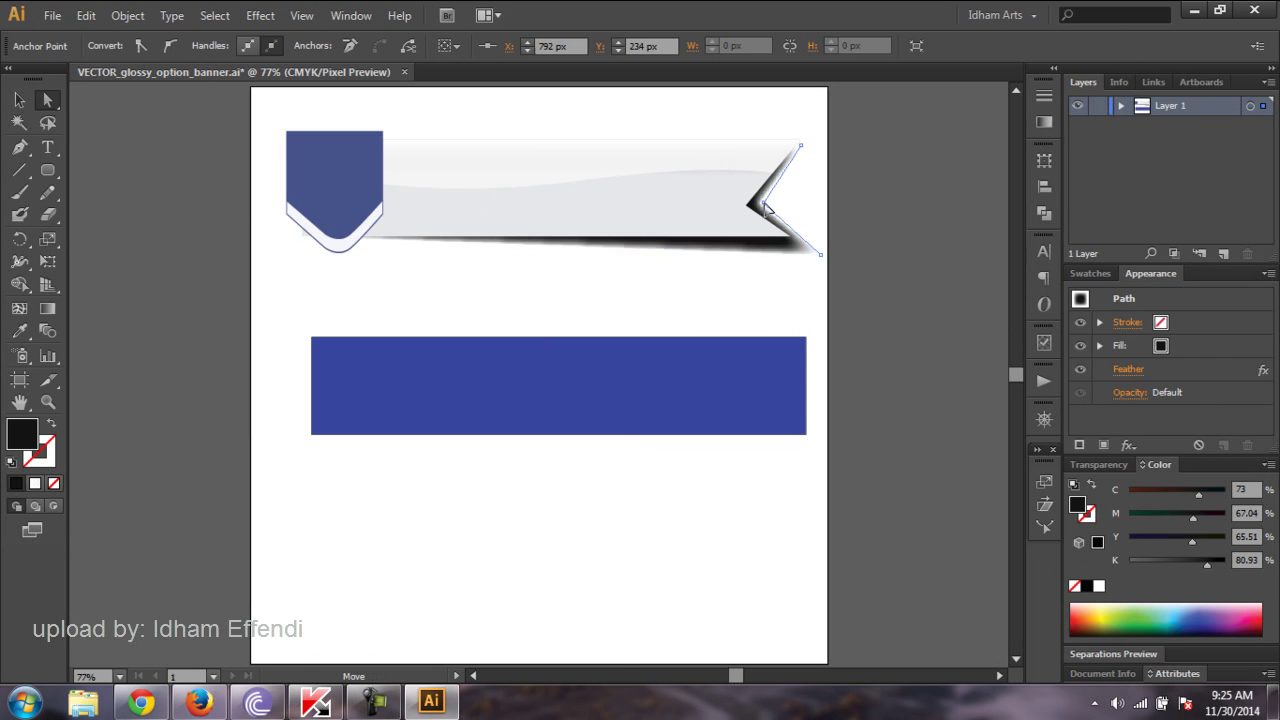
left_click(797, 147)
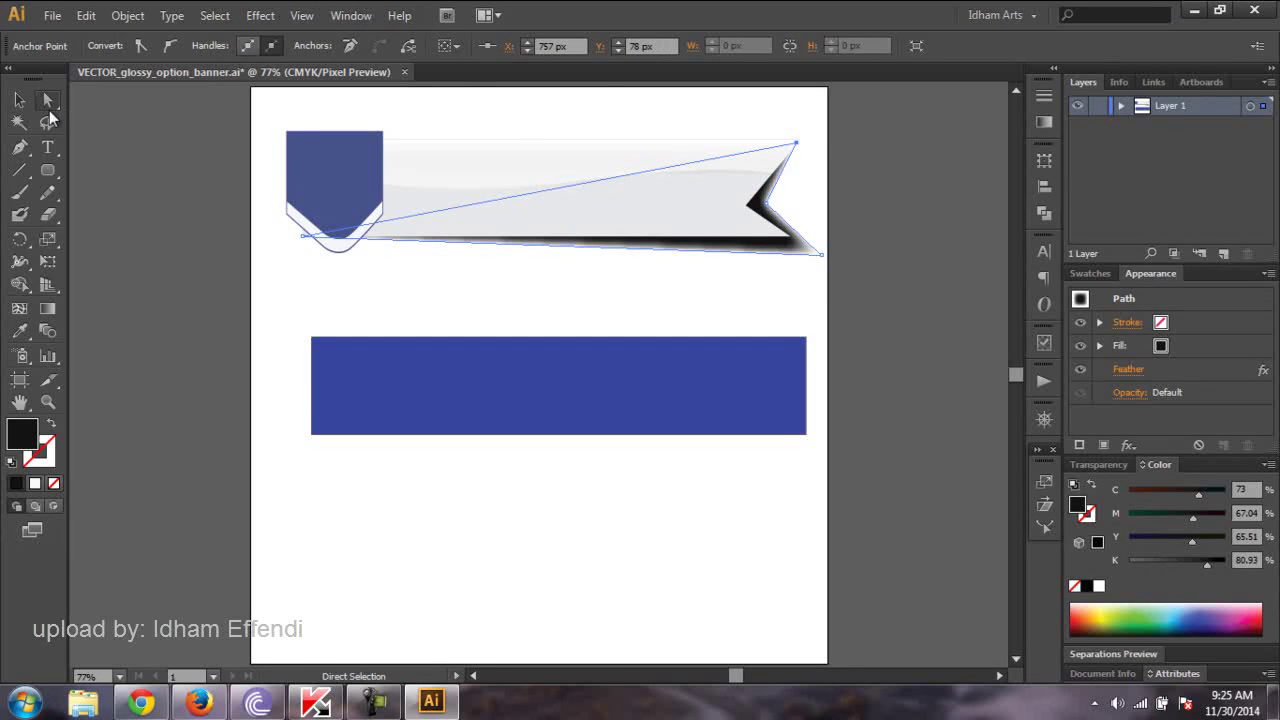
left_click(19, 100)
left_click(700, 190)
left_click(594, 46)
left_click(617, 208)
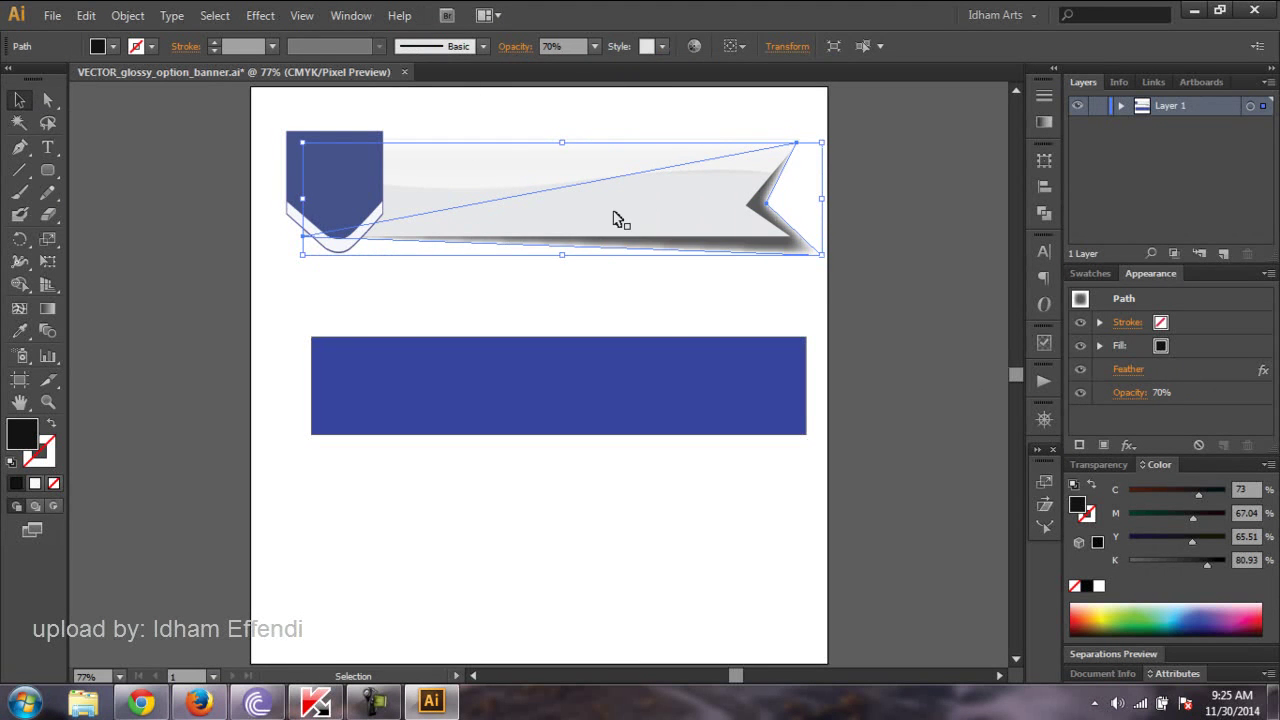
left_click(893, 234)
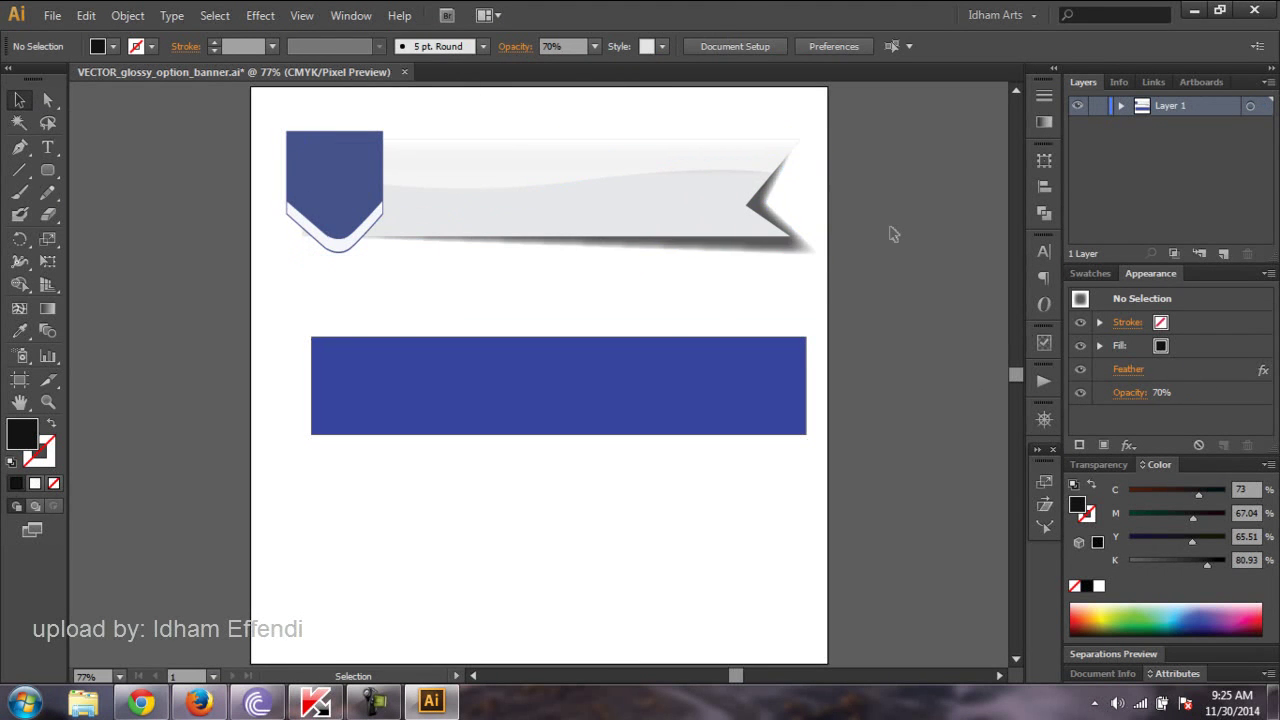
- Reselect the feathered shadow a few times to inspect it
left_click(548, 167)
left_click(925, 205)
left_click(623, 206)
left_click(873, 194)
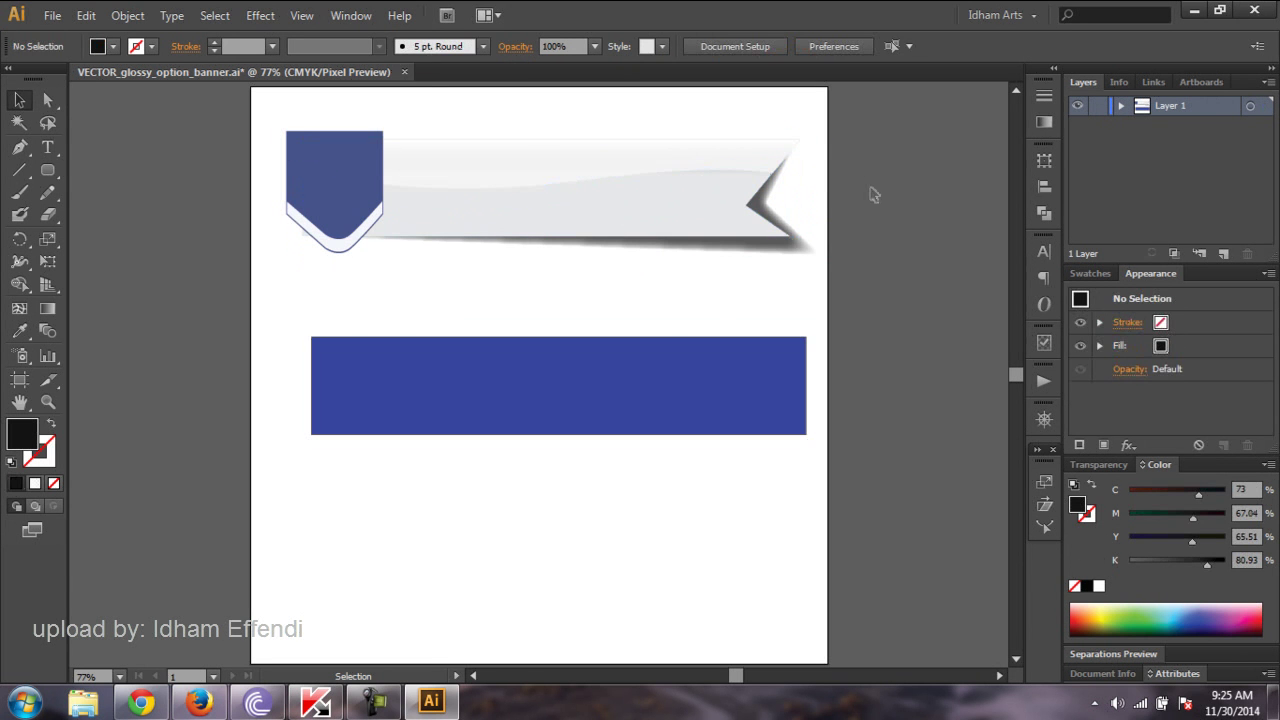
left_click(799, 247)
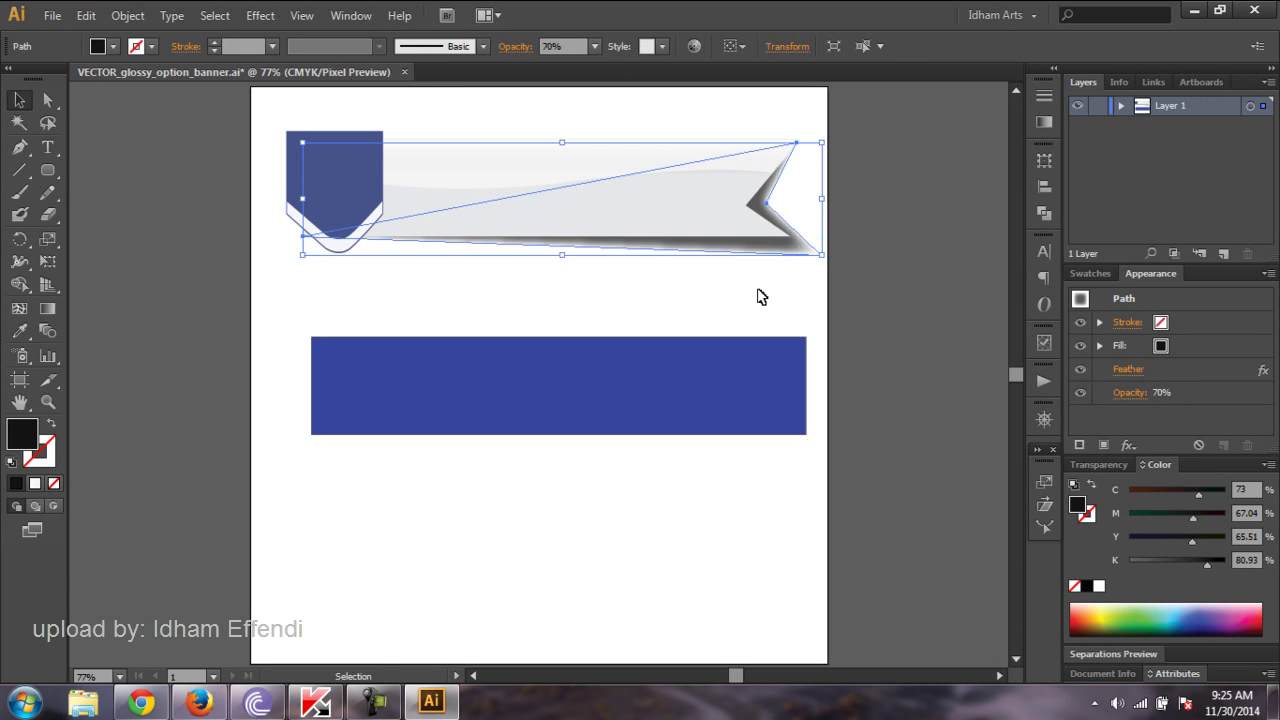
left_click(893, 240)
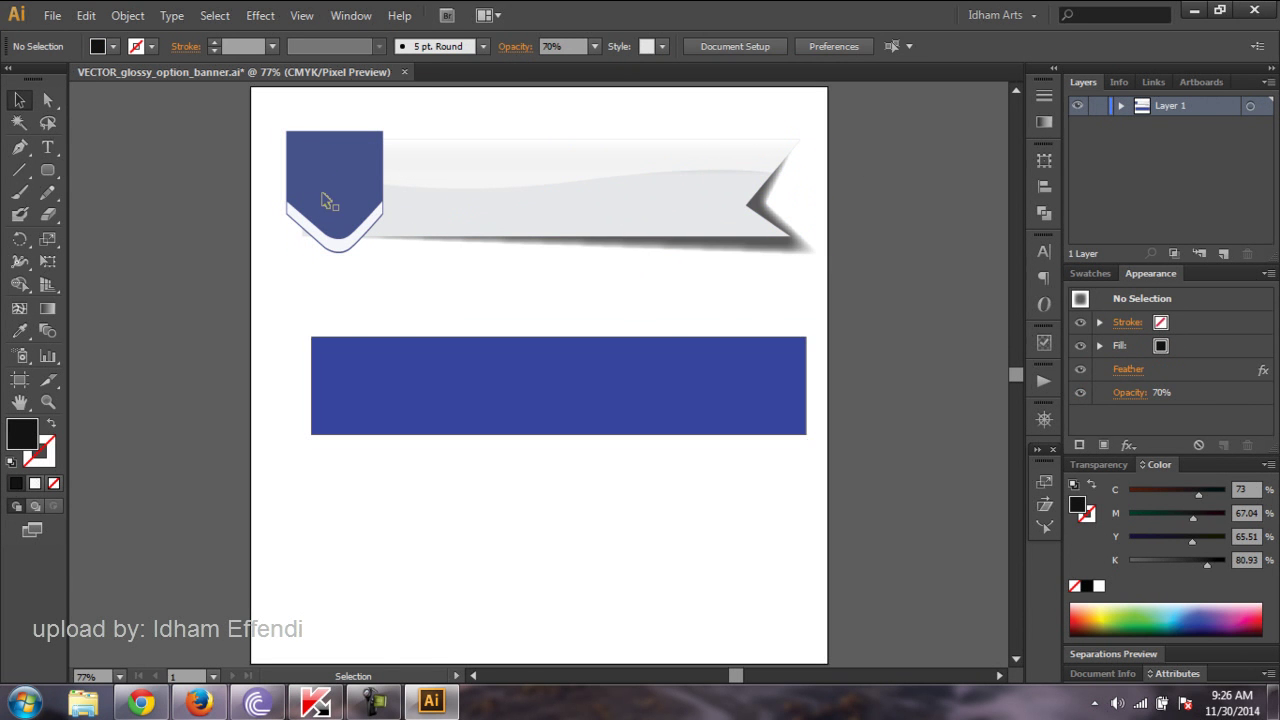
- Select the ribbon body and inspect its current fill colour
left_click(452, 170)
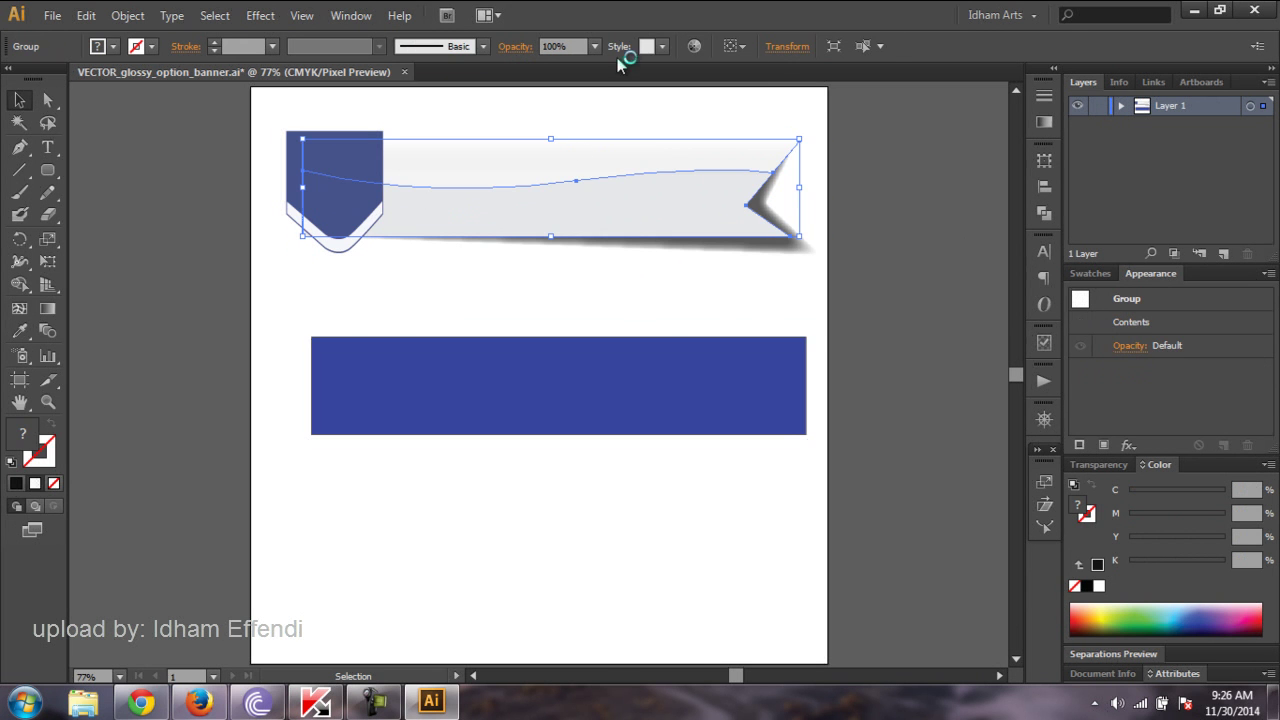
left_click(760, 171)
right_click(655, 163)
left_click(680, 175)
left_click(675, 222)
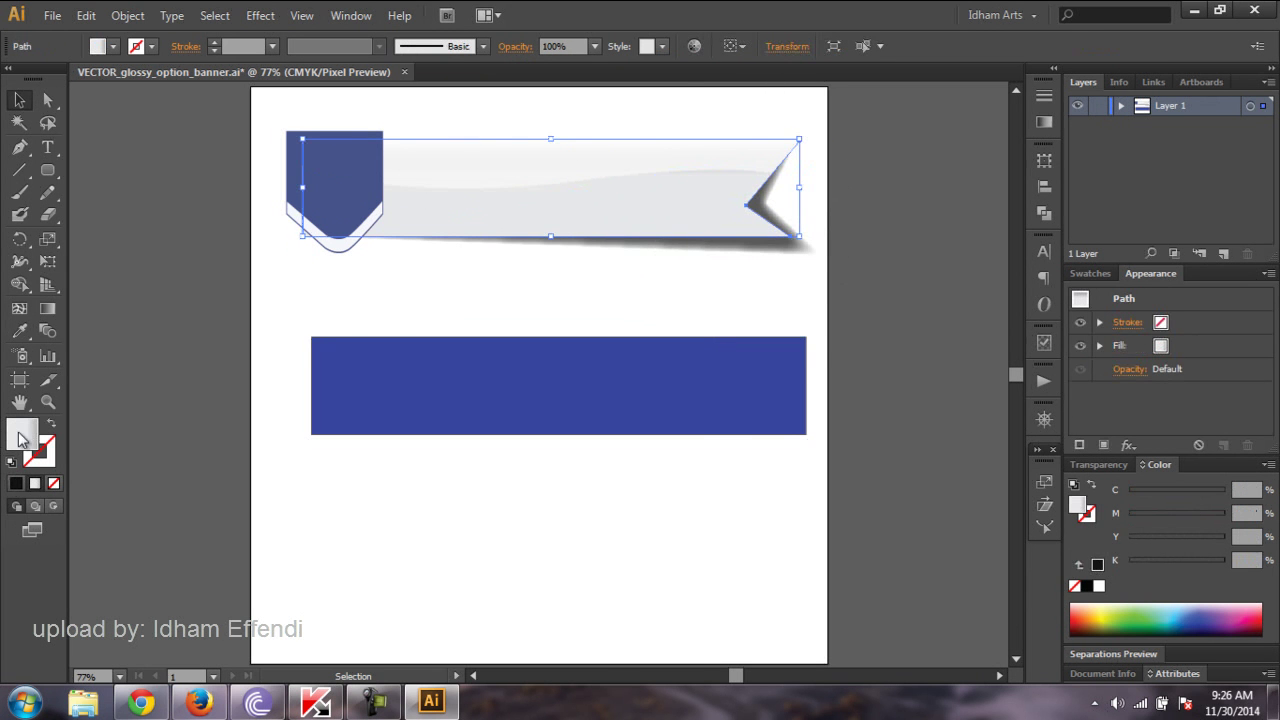
double_click(22, 433)
left_click(629, 440)
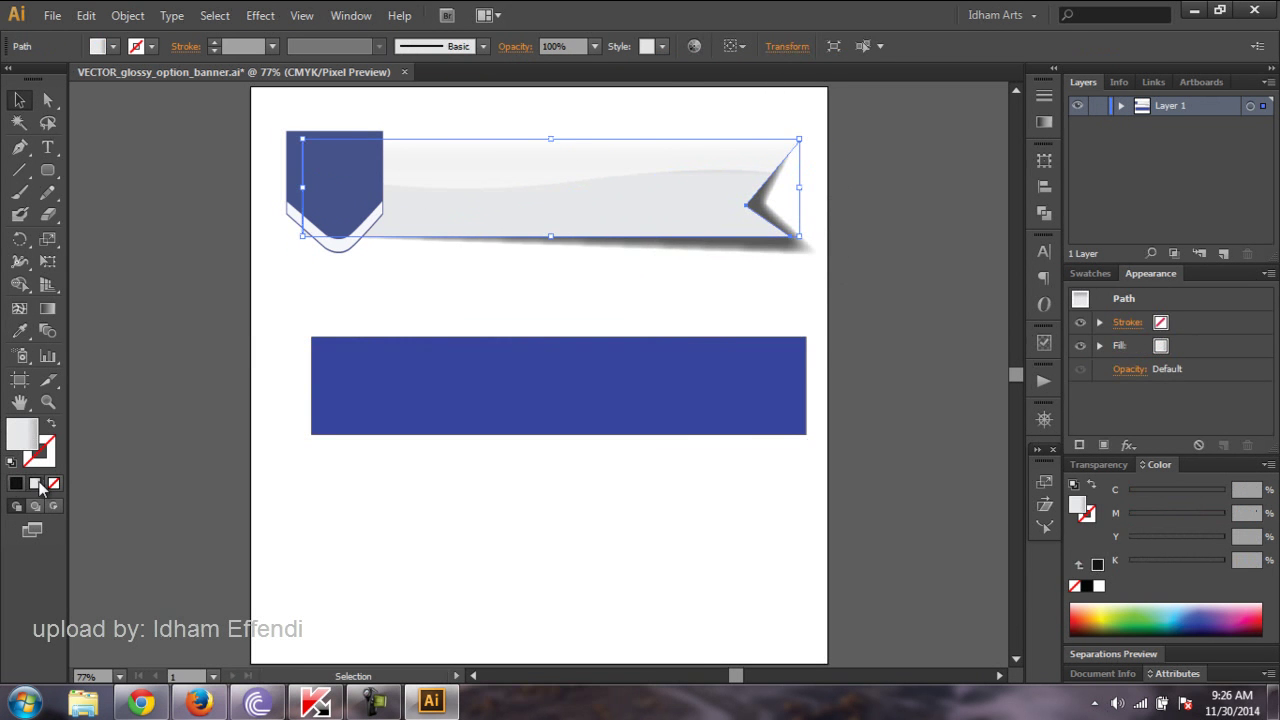
- Isolate the ribbon body, review its gradient settings, and keep the grey fill
double_click(470, 223)
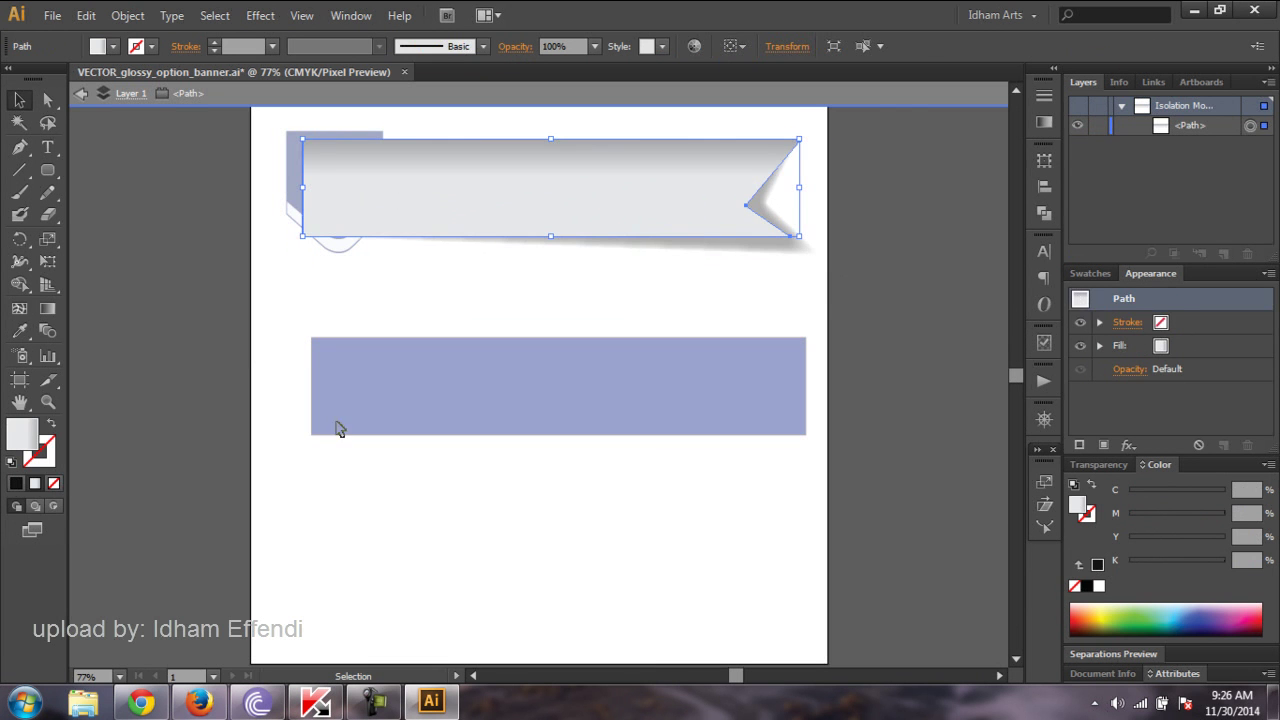
left_click(120, 434)
left_click(35, 483)
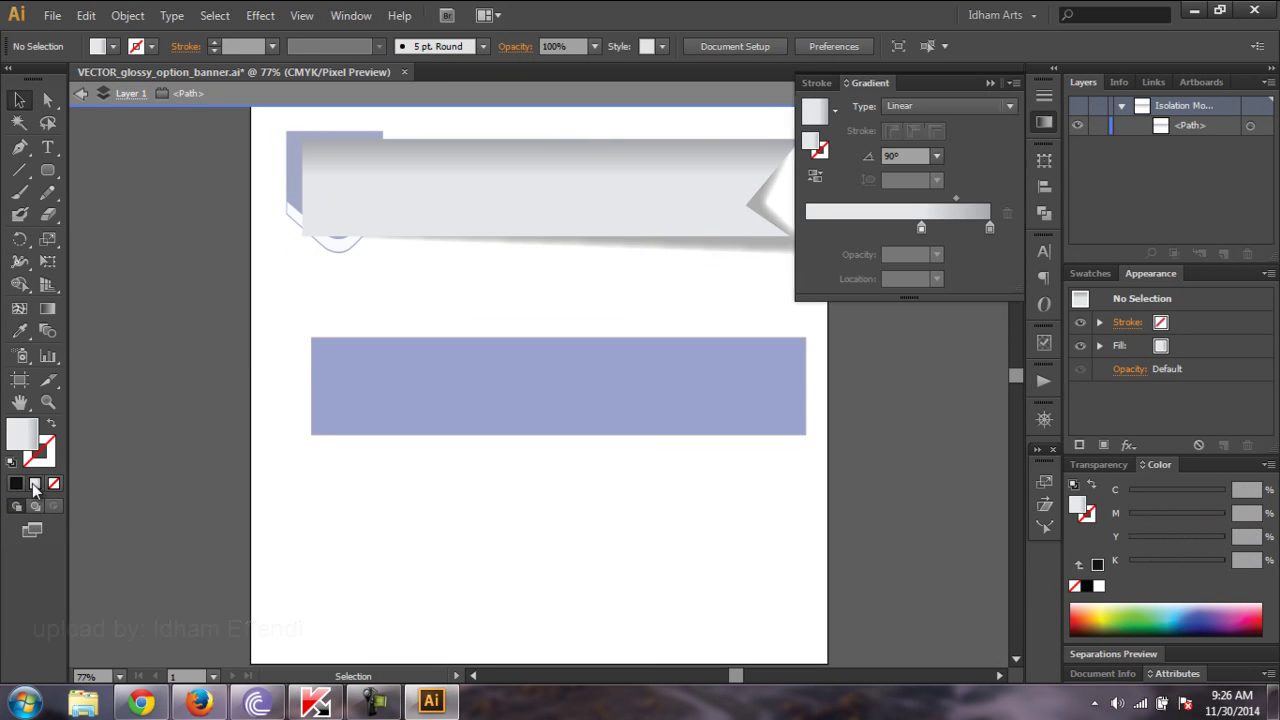
double_click(206, 206)
left_click(600, 214)
double_click(22, 433)
key("Return")
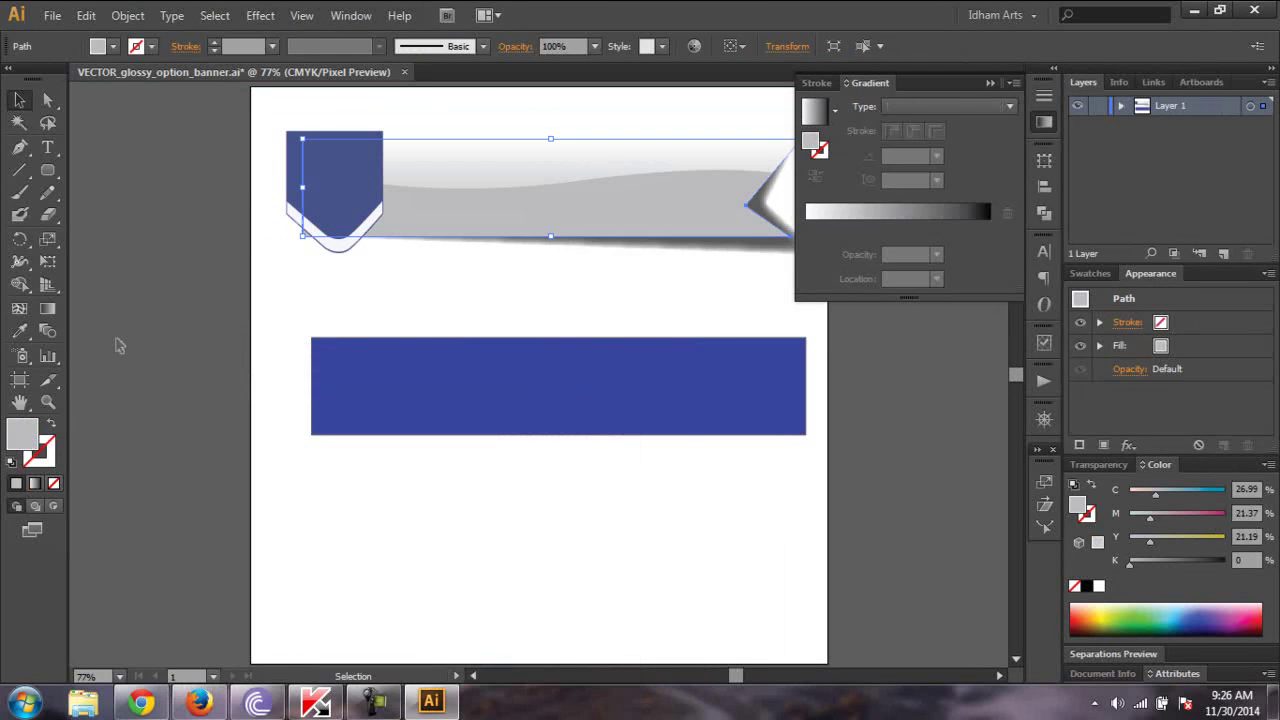
- Give the ribbon body a gradient from 20% grey to 40% grey
left_click(117, 343)
left_click(677, 168)
left_click(560, 218)
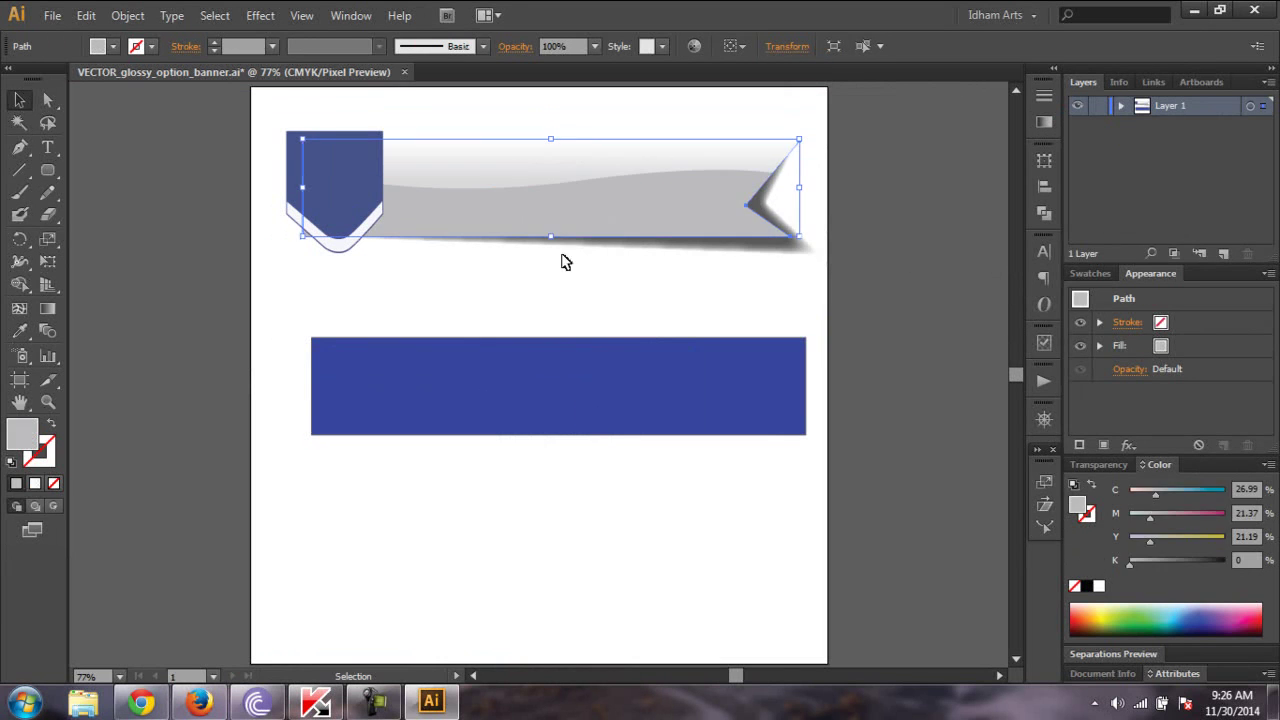
left_click(35, 484)
double_click(990, 229)
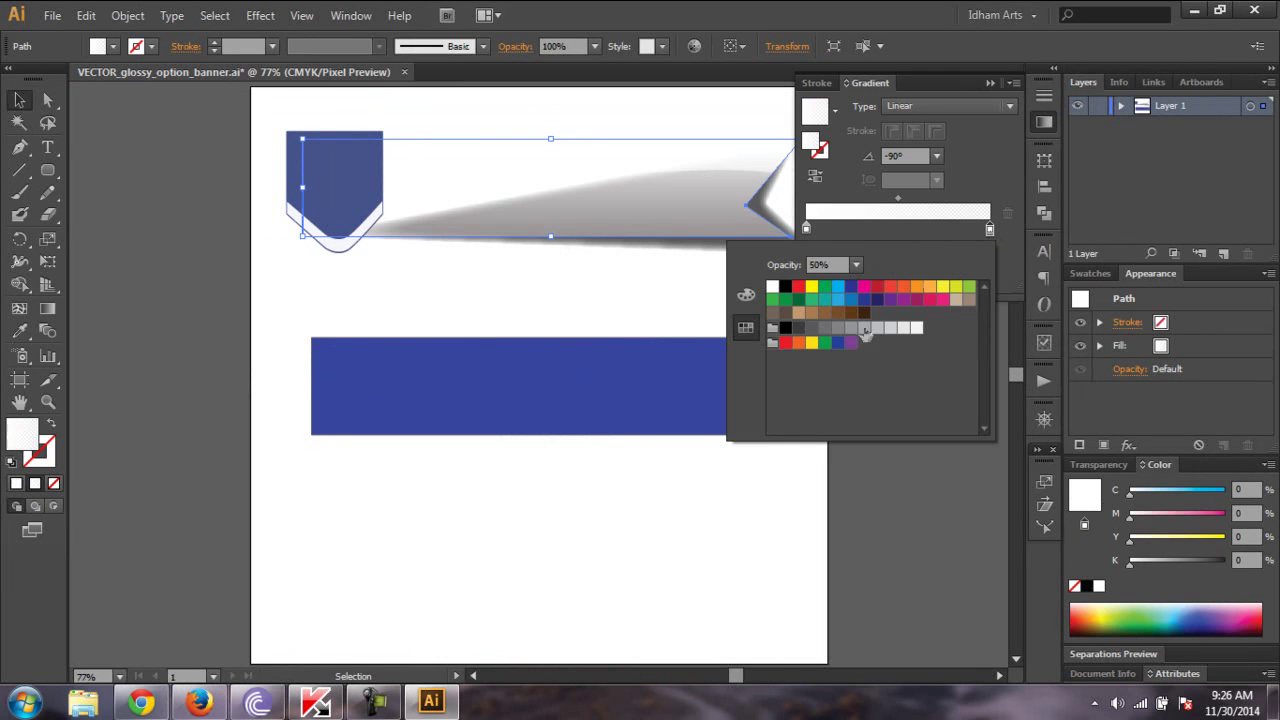
left_click(863, 328)
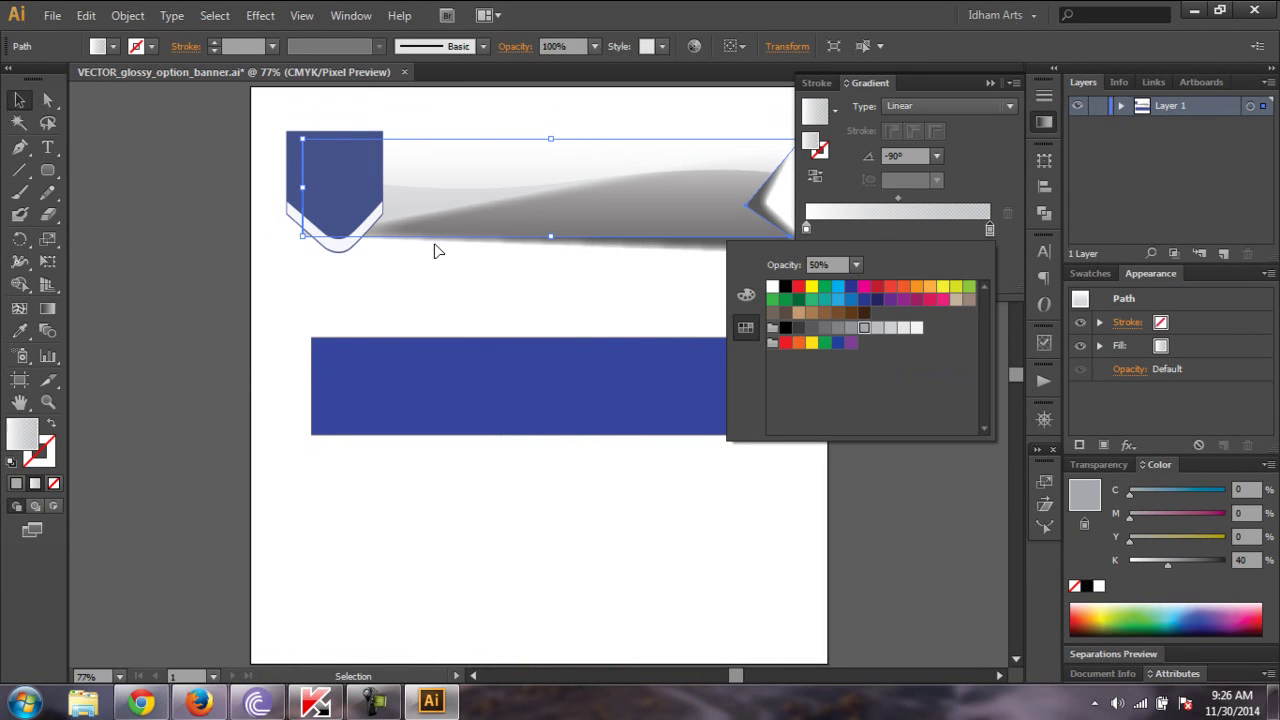
double_click(806, 229)
left_click(892, 328)
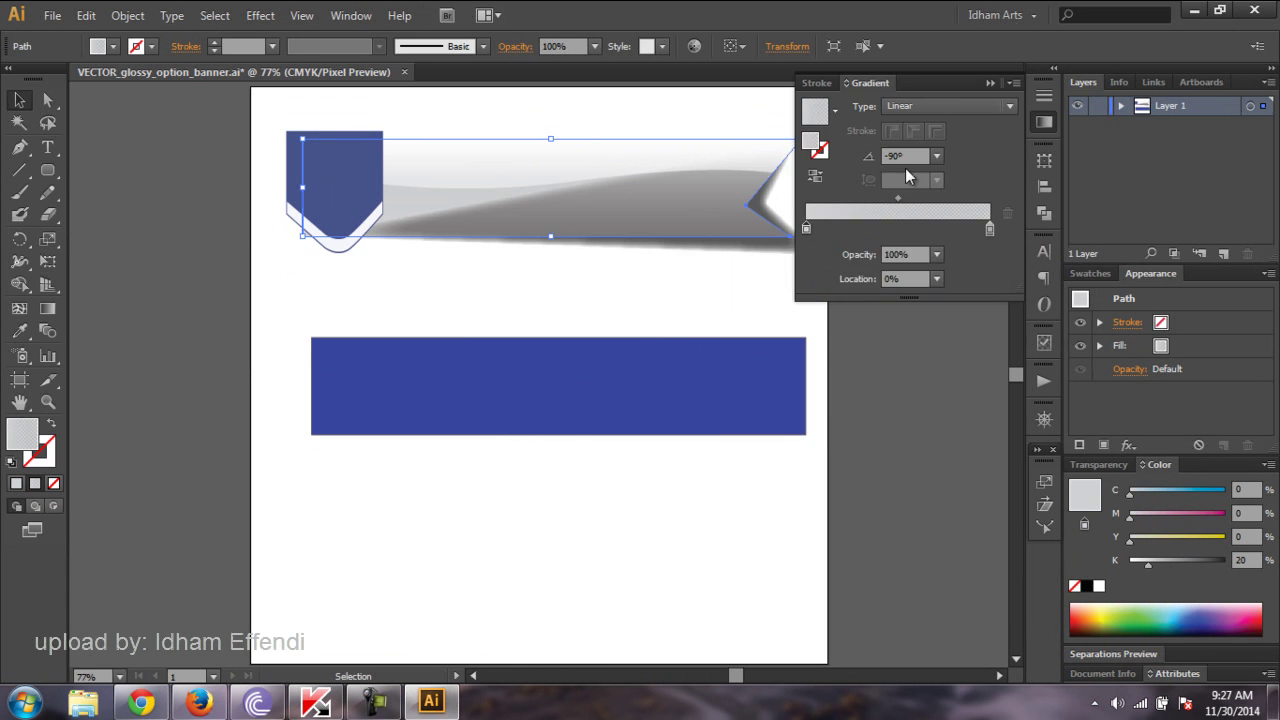
- Undo an accidental move, revert to solid grey, and reapply the gradient fill
key("g")
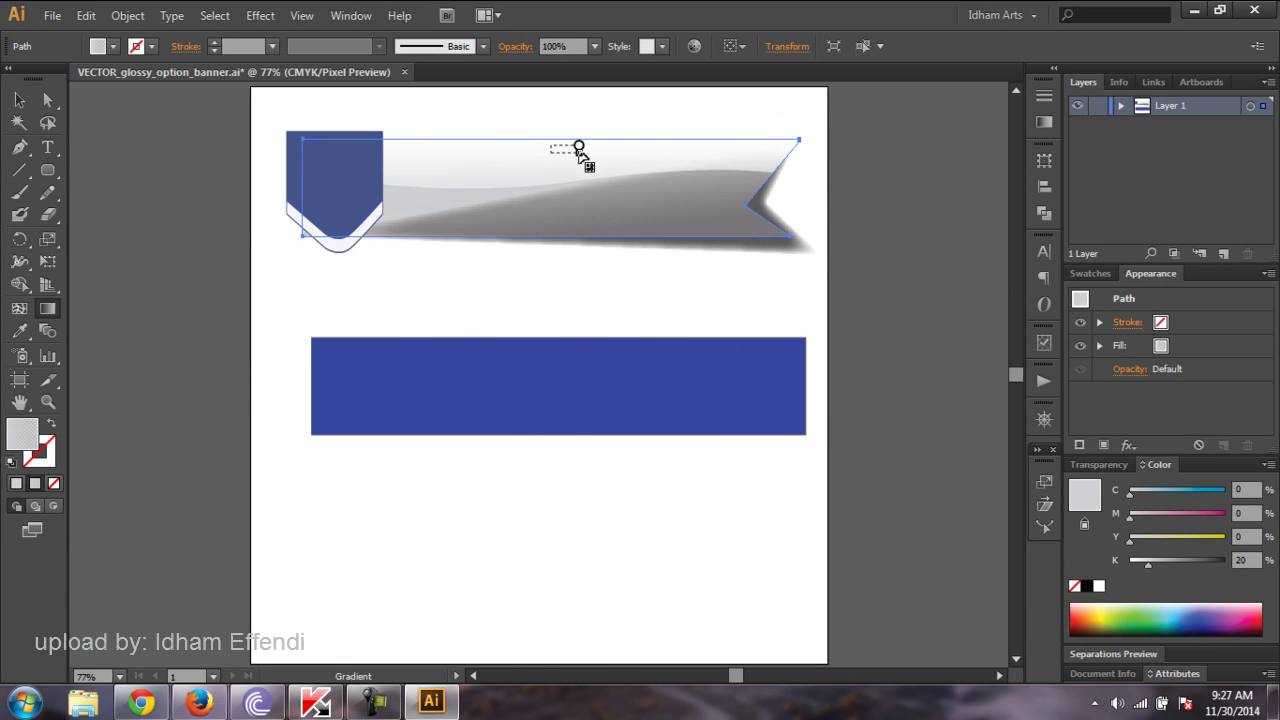
key("v")
left_click_drag(495, 228, 531, 289)
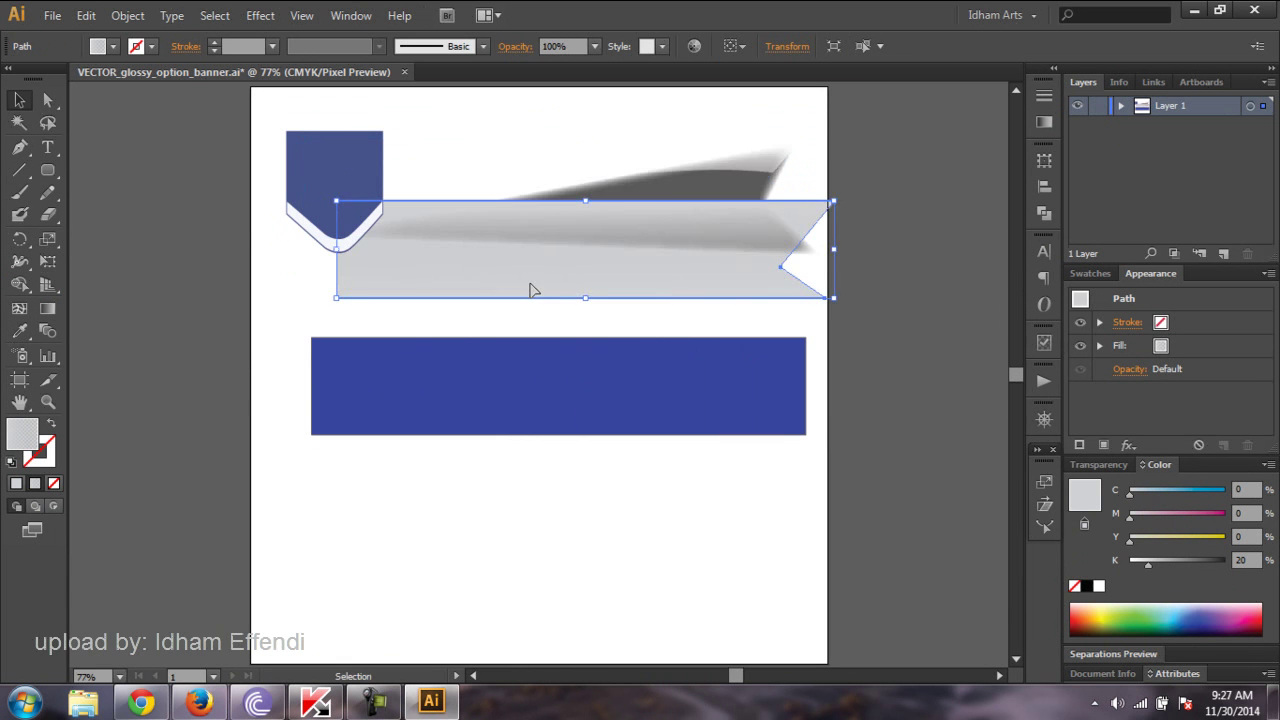
key("ctrl+z")
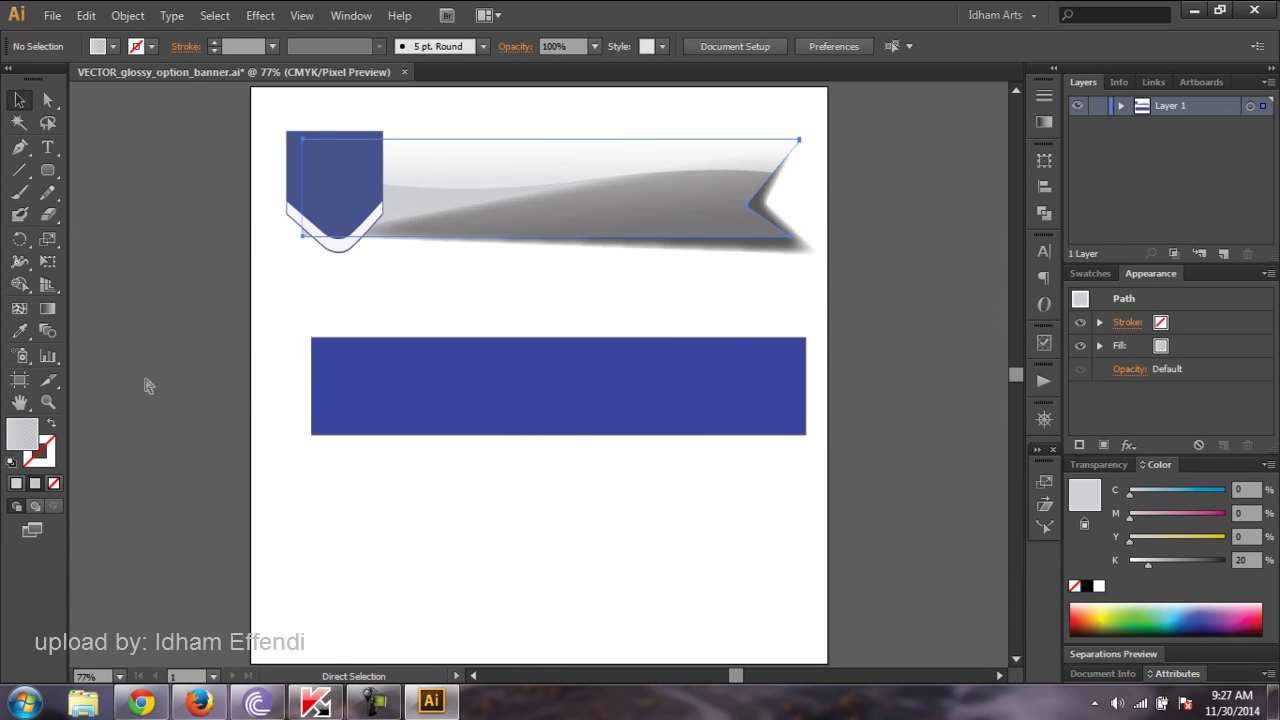
key("comma")
left_click(806, 224)
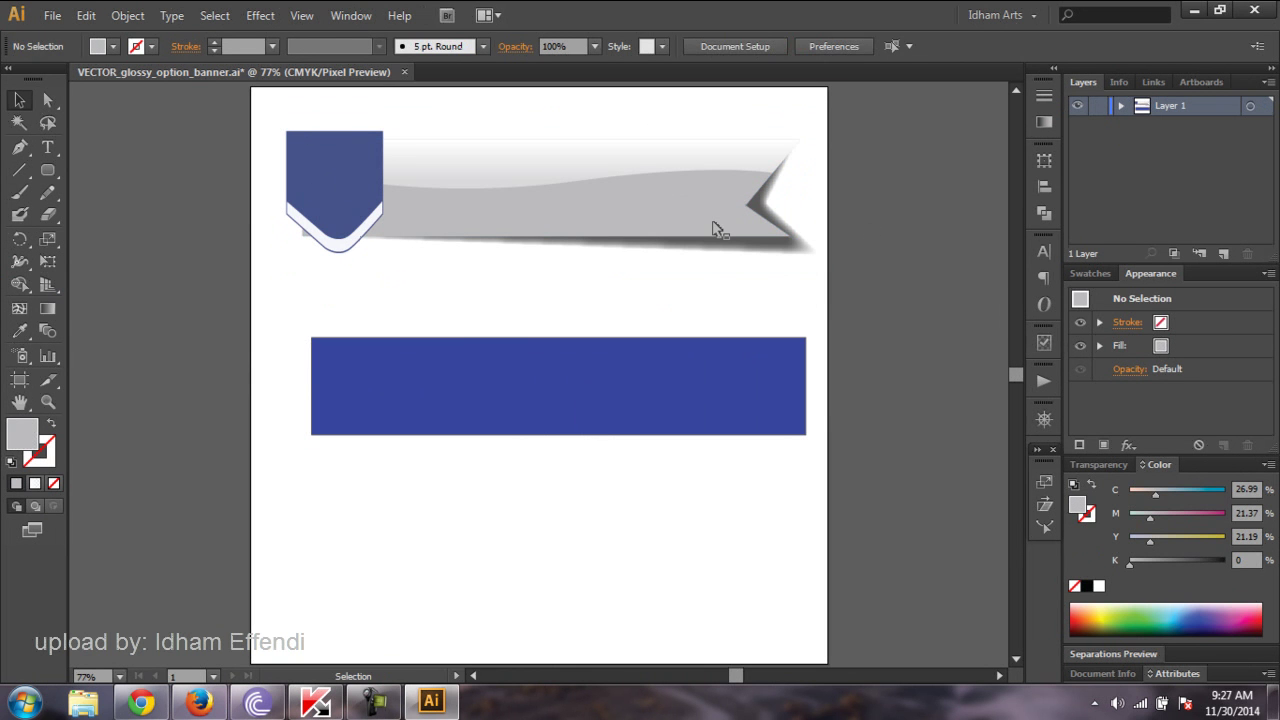
left_click(714, 228)
left_click(35, 483)
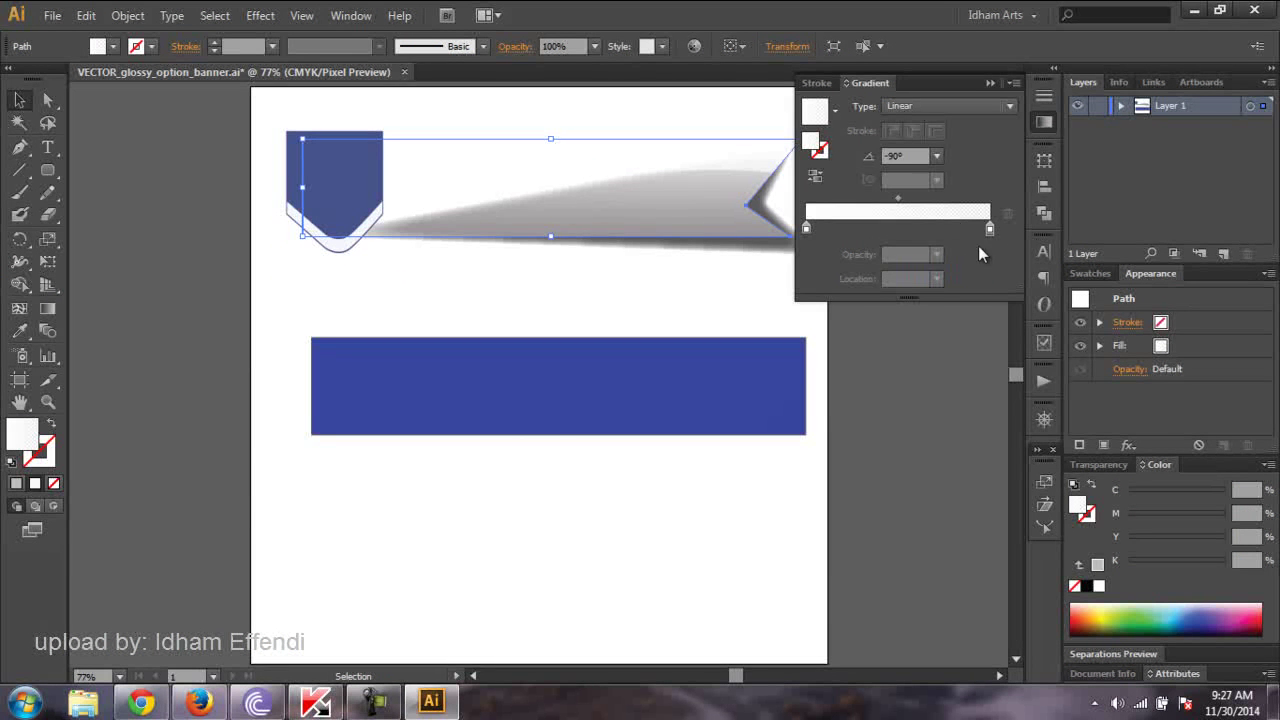
- Make the gradient stops fully opaque, the right stop grey and the left light grey
left_click(937, 254)
left_click(962, 485)
double_click(990, 228)
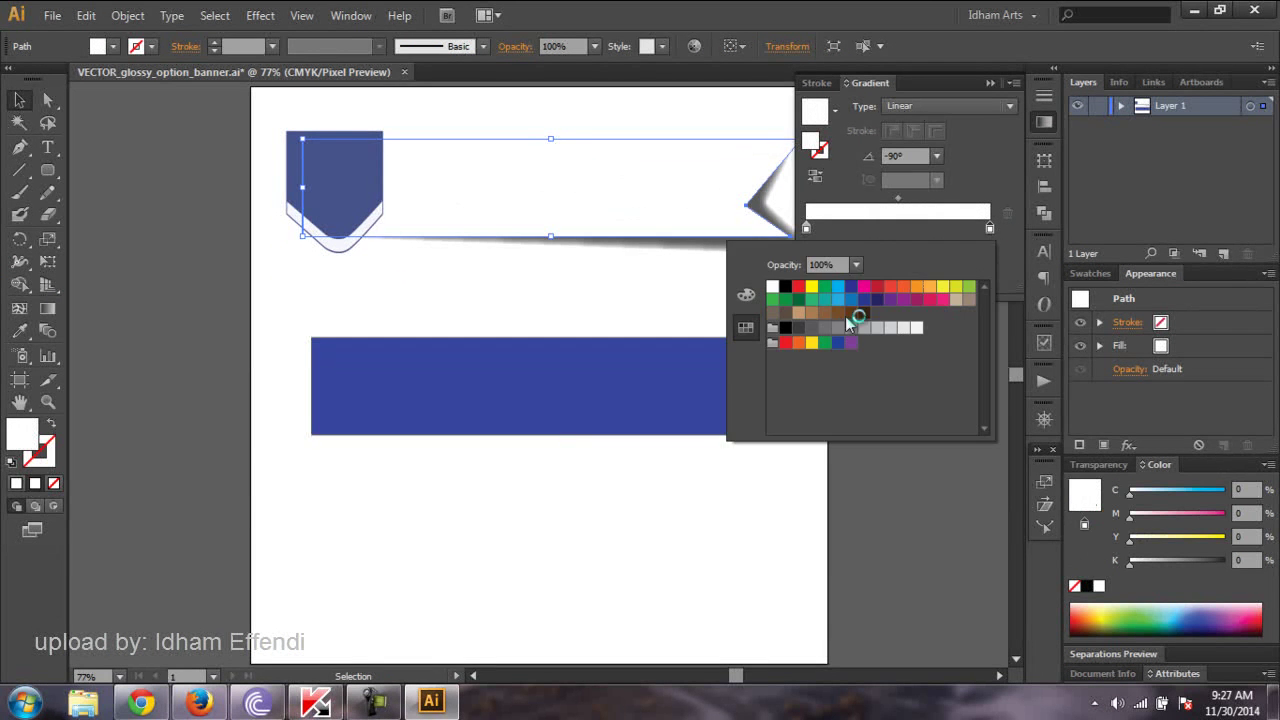
left_click(864, 328)
double_click(806, 228)
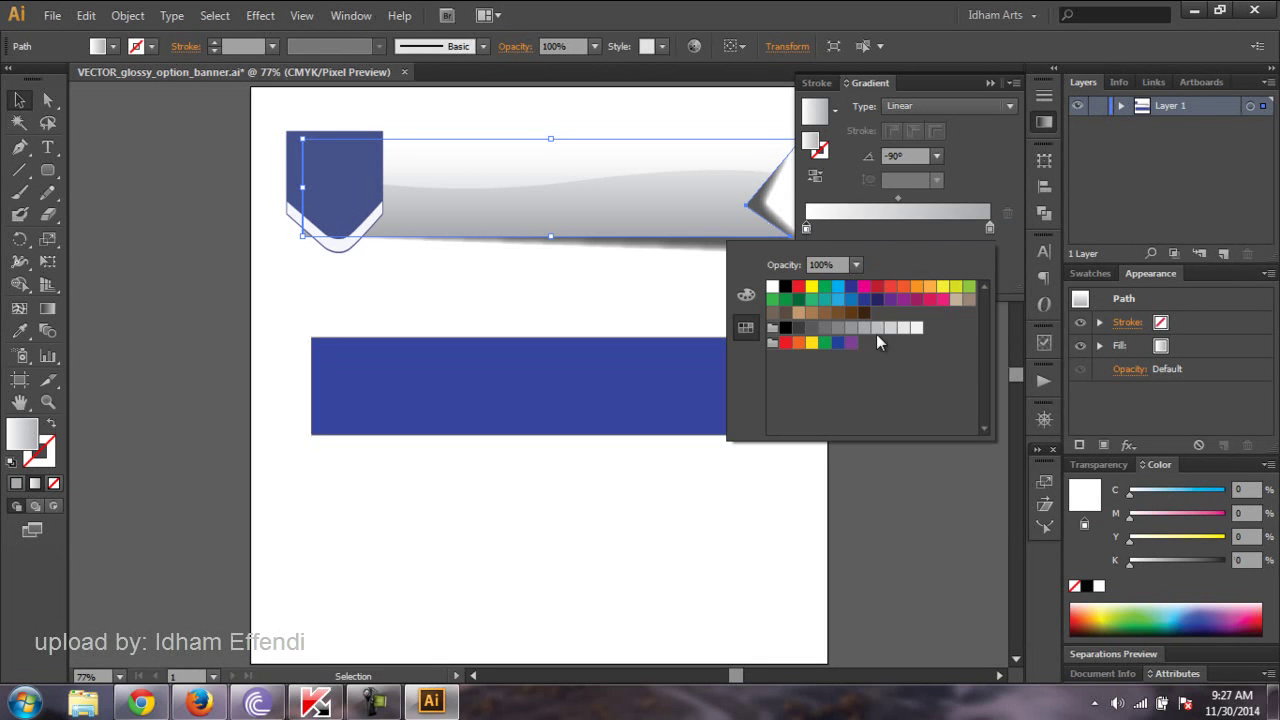
left_click(889, 328)
left_click(228, 251)
- Lower the wavy glossy highlight's opacity to 30%, after first trying 80%
left_click(679, 170)
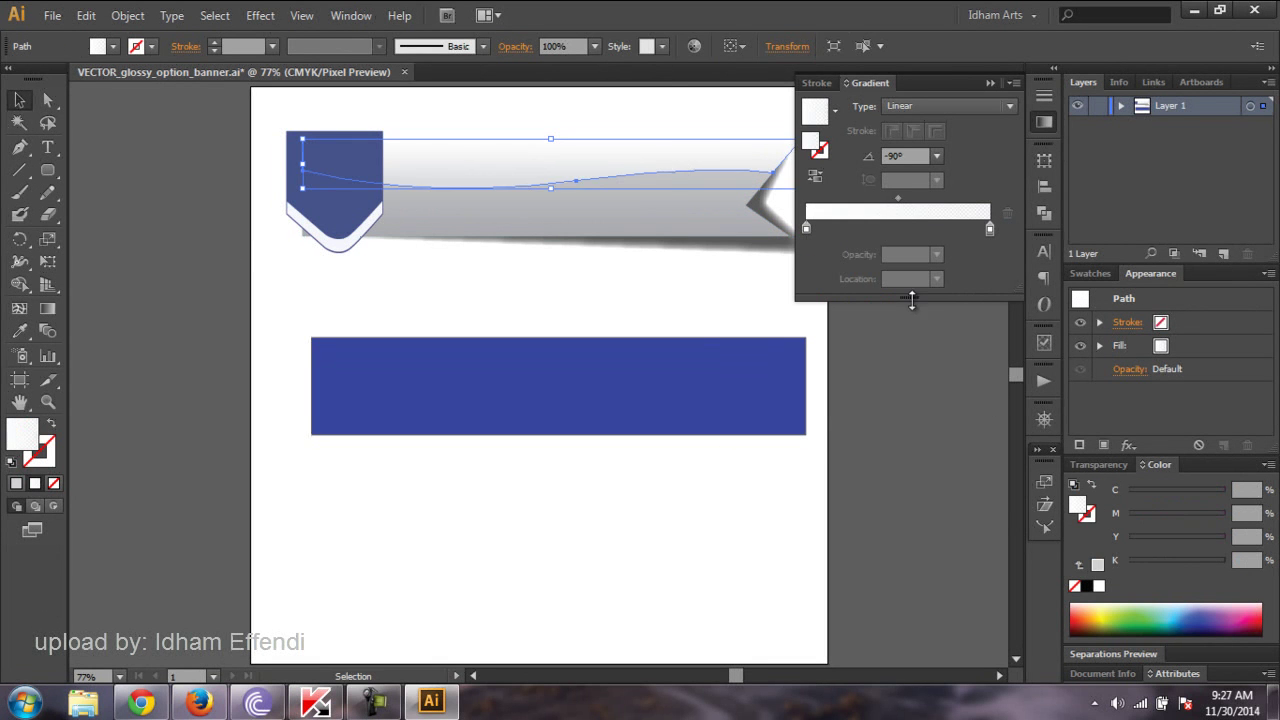
left_click(594, 46)
left_click(616, 231)
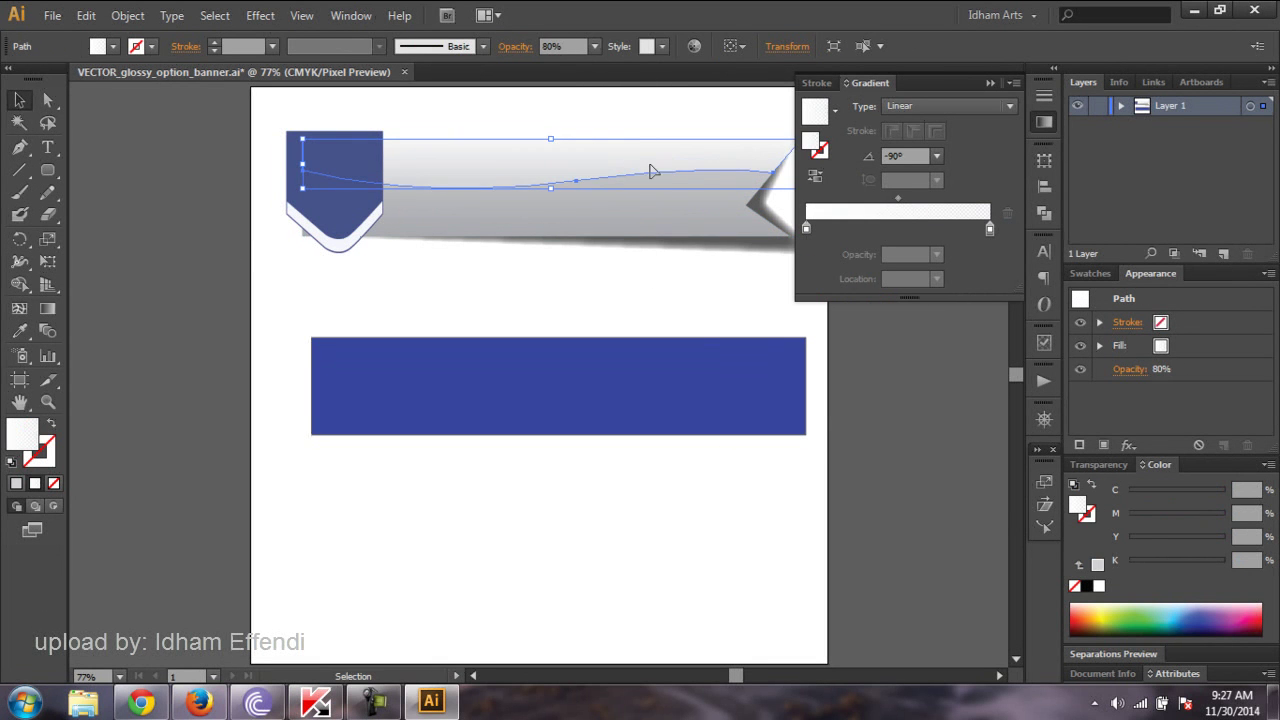
left_click(594, 46)
left_click(616, 128)
left_click(876, 328)
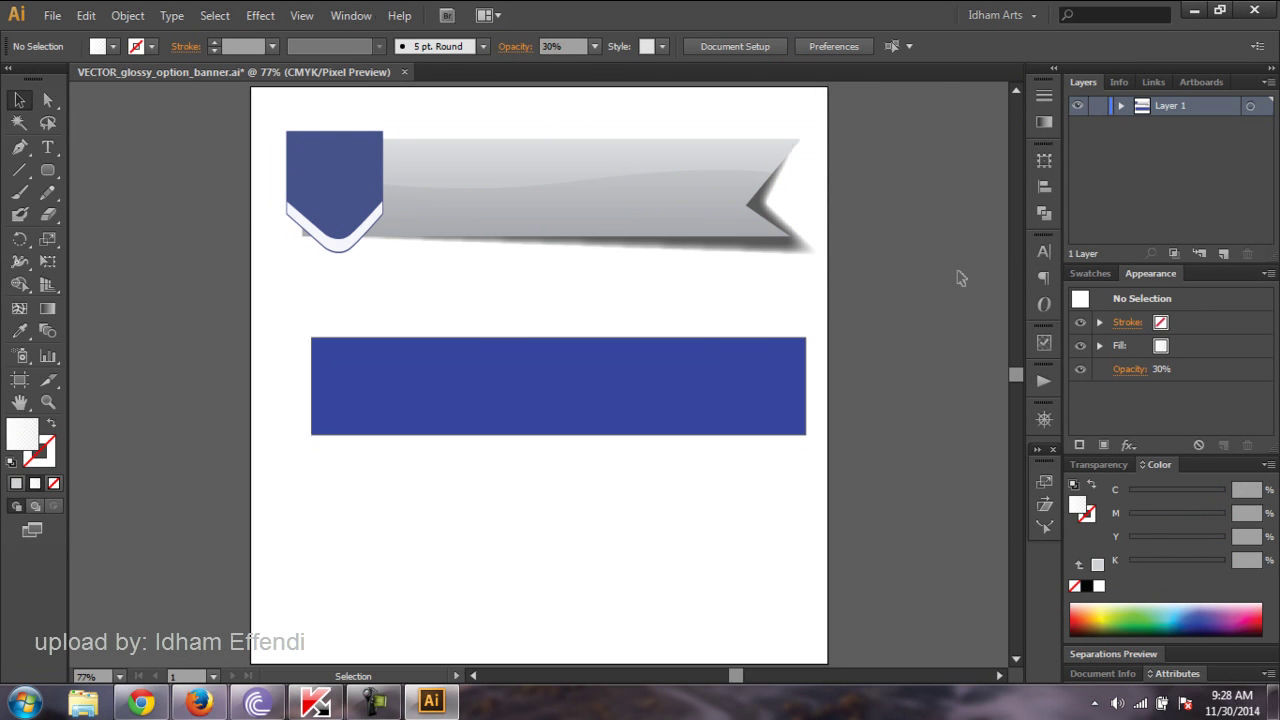
- Duplicate the blue tab with copy and paste
left_click(354, 186)
key("ctrl+c")
key("ctrl+v")
left_click(849, 357)
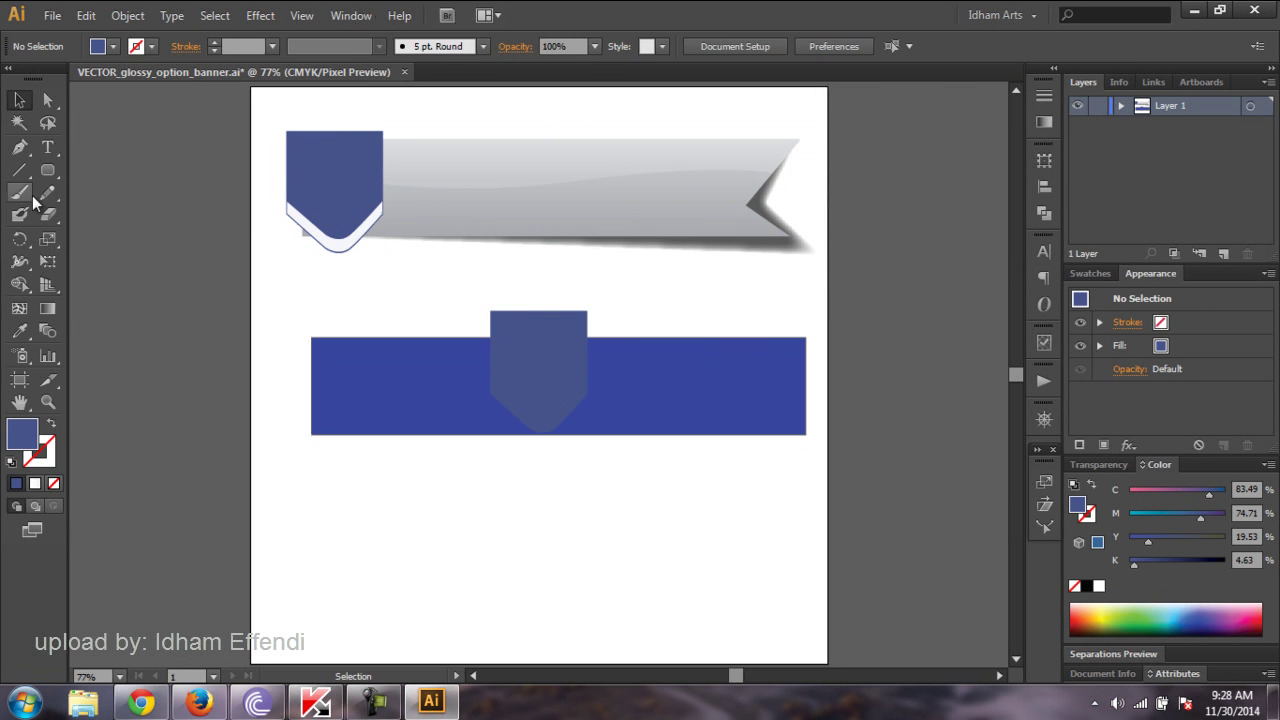
- Pen-draw a closed cutting path with a curved top over the tab copy
key("p")
left_click(483, 350)
left_click_drag(551, 342, 570, 327)
left_click(604, 328)
left_click(632, 460)
left_click(478, 465)
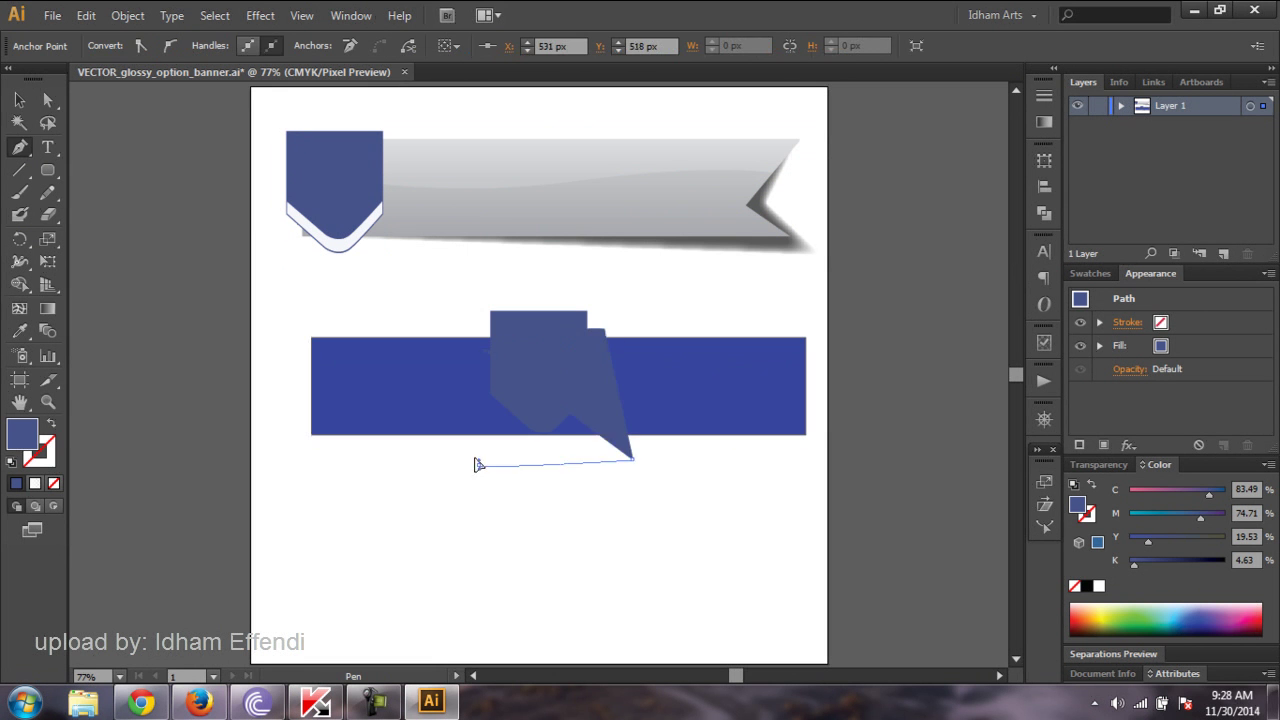
left_click(483, 350)
- Subtract the curved path from the tab copy with Pathfinder Minus Front
left_click(20, 100)
left_click(538, 320, "shift")
left_click(1044, 213)
left_click(825, 189)
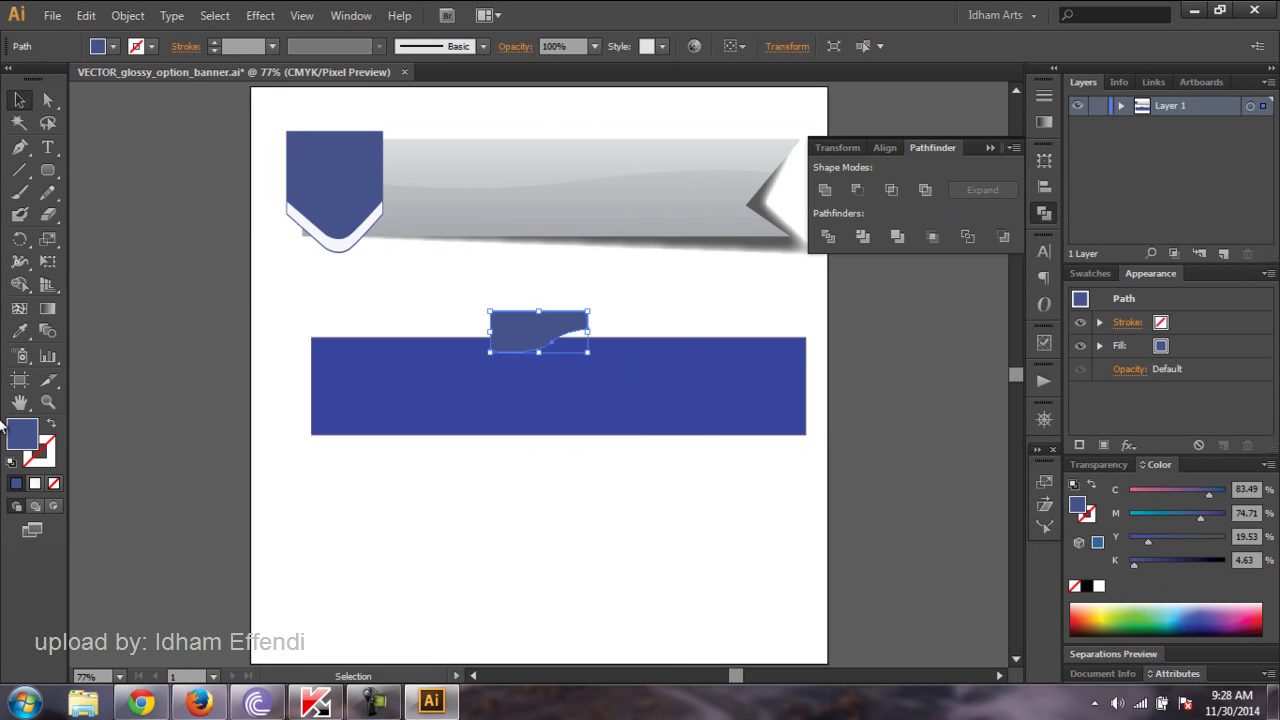
- Fill the cut-out shape white and align it over the top of the blue tab
double_click(22, 432)
left_click(611, 411)
left_click_drag(537, 334, 330, 157)
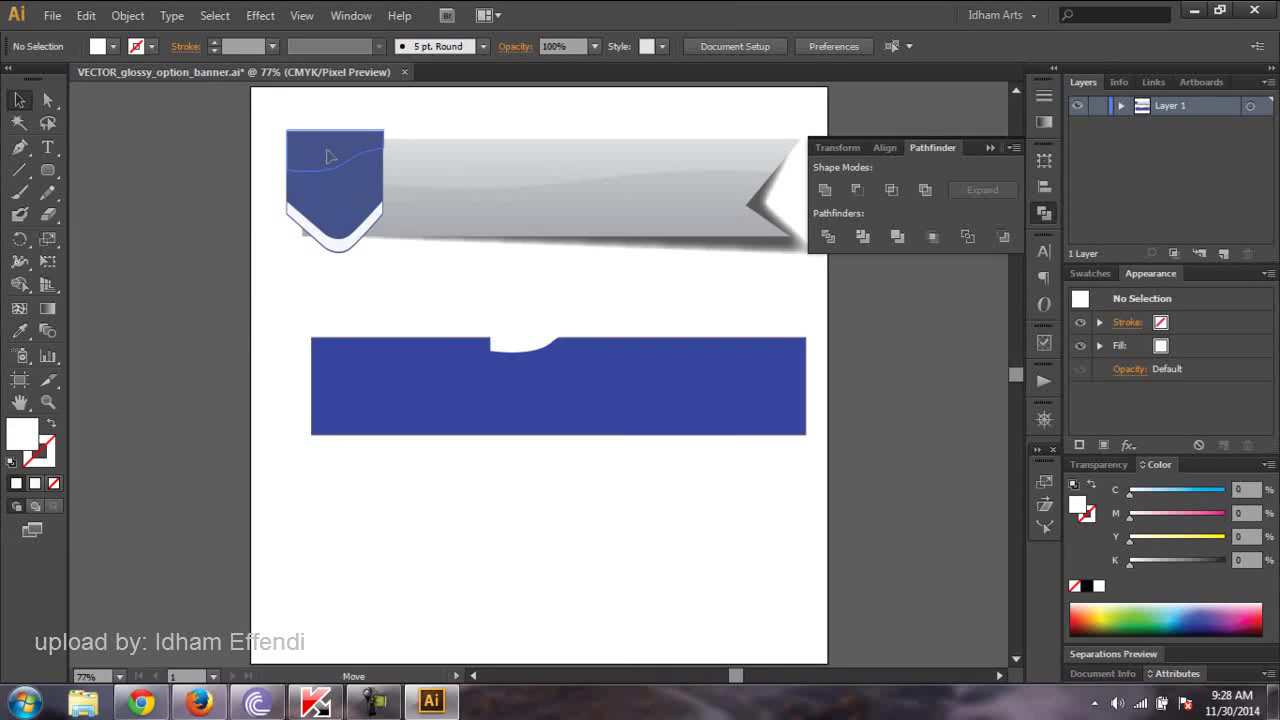
key("z")
left_click(350, 180)
triple_click(571, 375)
key("v")
left_click_drag(423, 334, 423, 343)
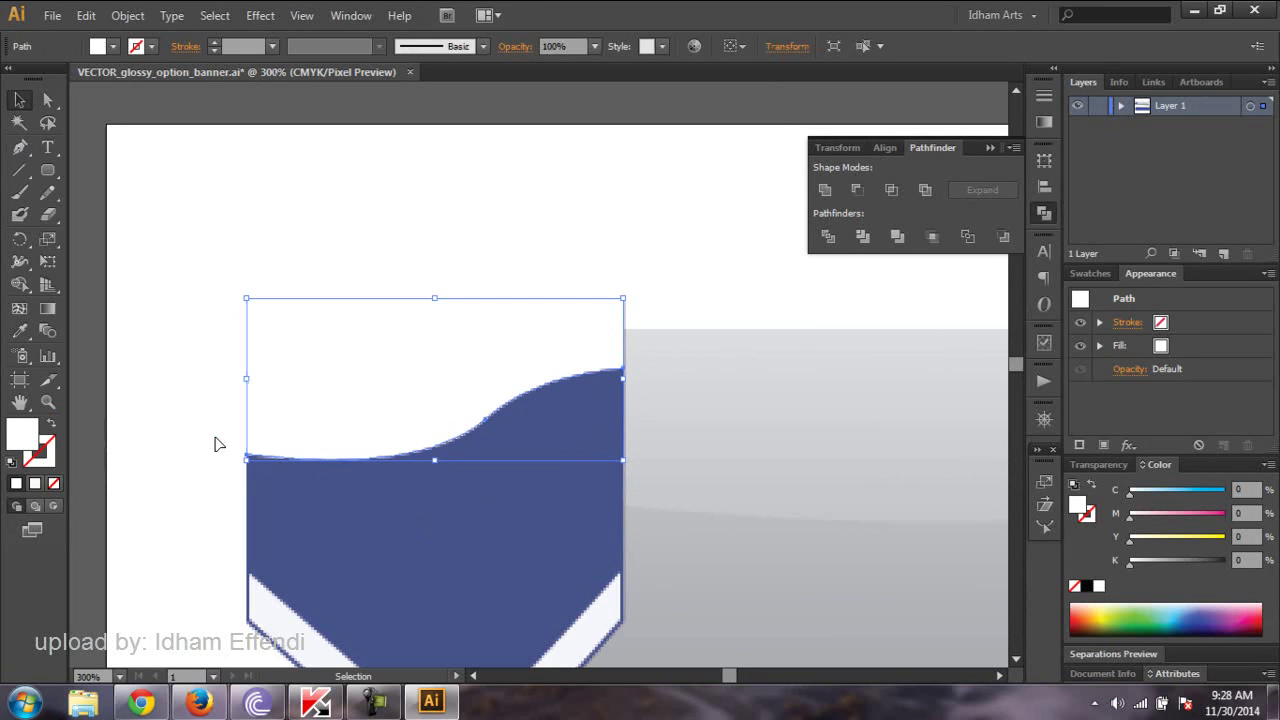
- Set the white highlight's opacity to 20% and view the whole banner
left_click(594, 46)
left_click(628, 214)
left_click(669, 204)
key("z")
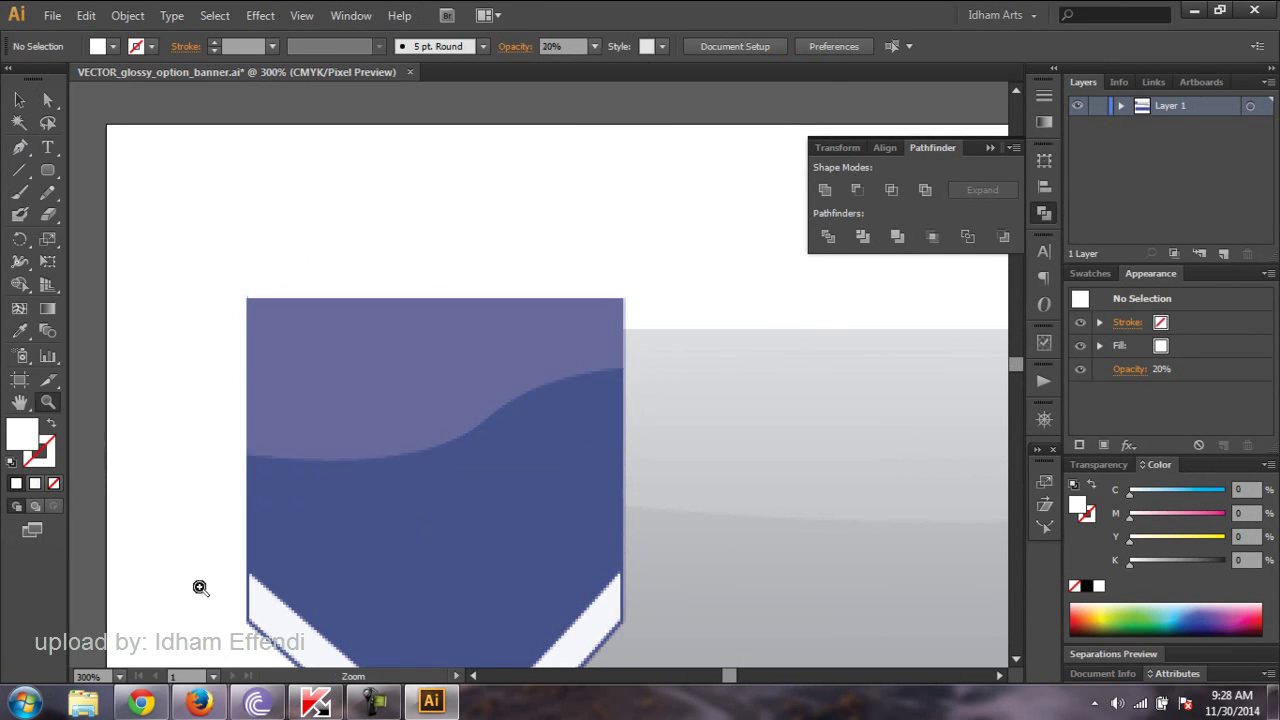
key("ctrl+0")
left_click(469, 339)
double_click(634, 351)
key("v")
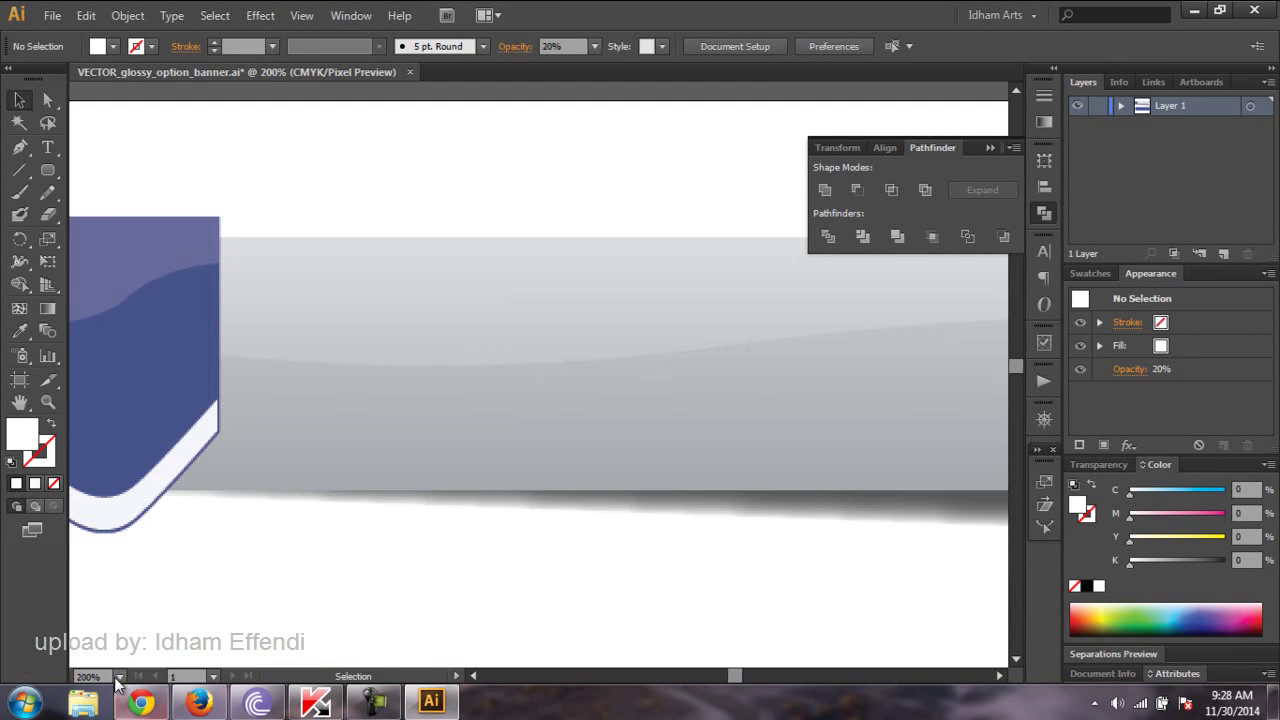
left_click(118, 677)
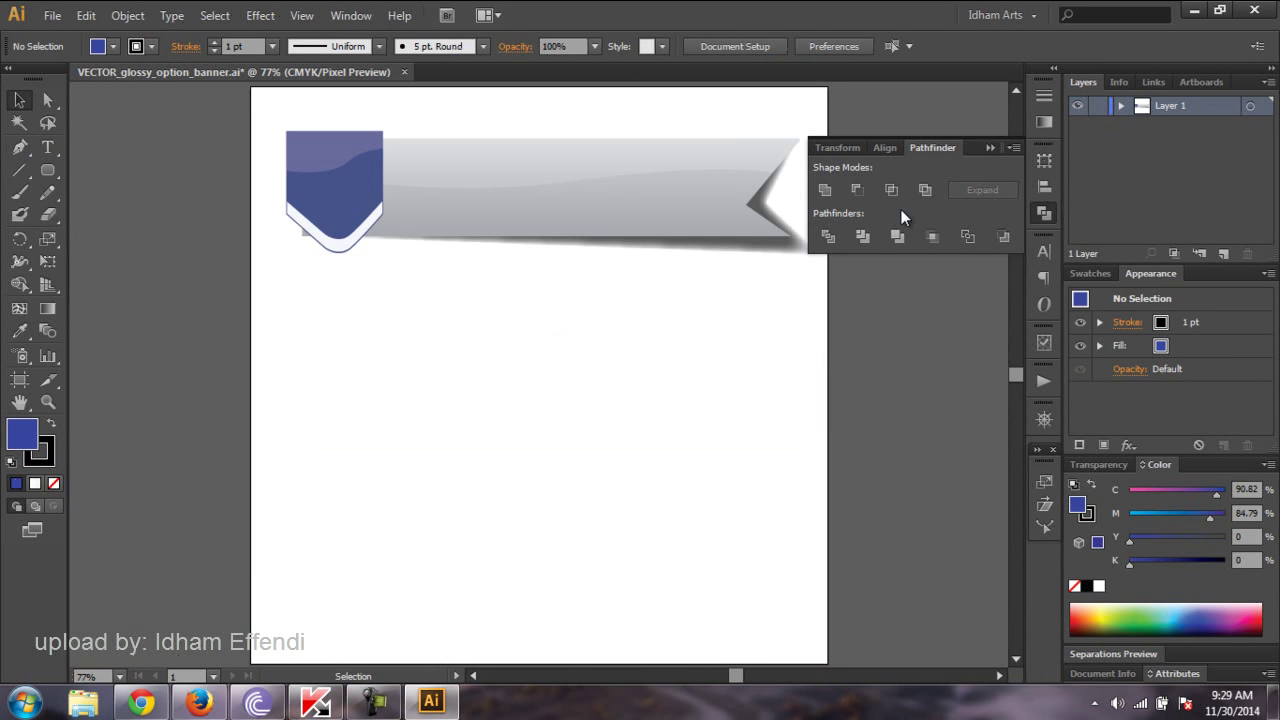
- Paste a copy of the grey banner shape and offset it about 29 px left
left_click(951, 287)
left_click(688, 211)
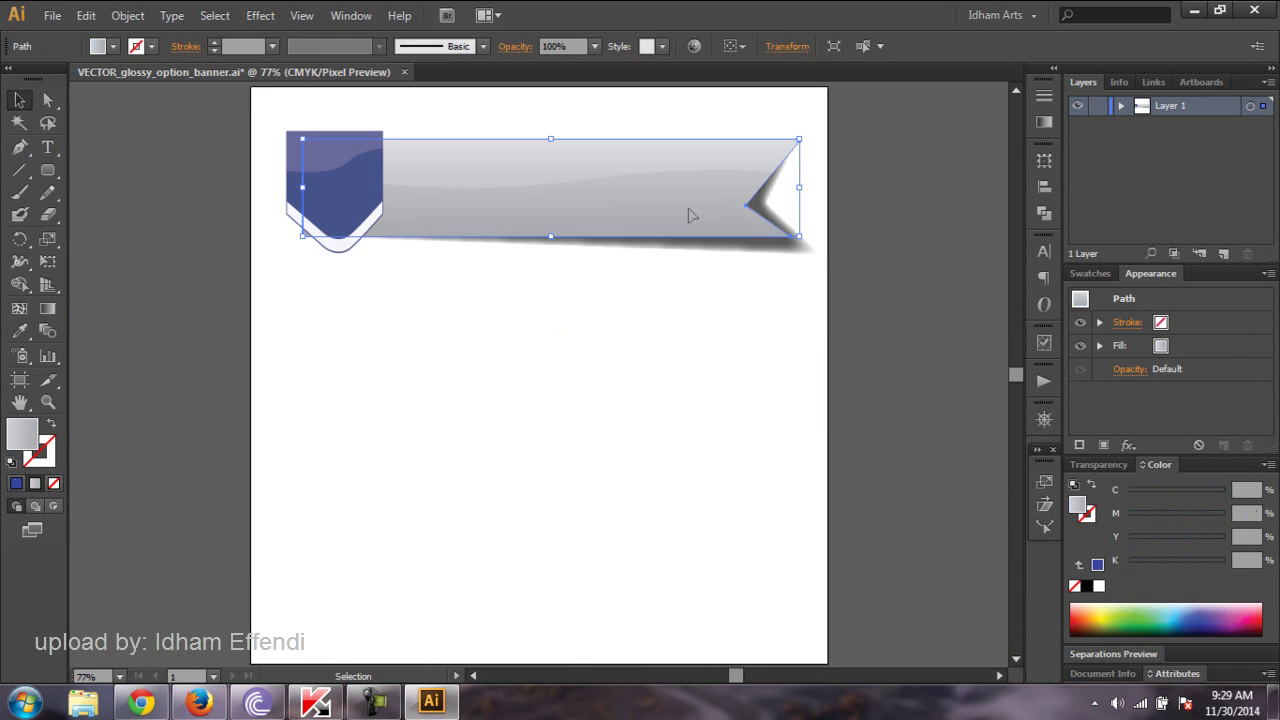
key("ctrl+c")
key("ctrl+v")
left_click_drag(743, 346, 714, 343)
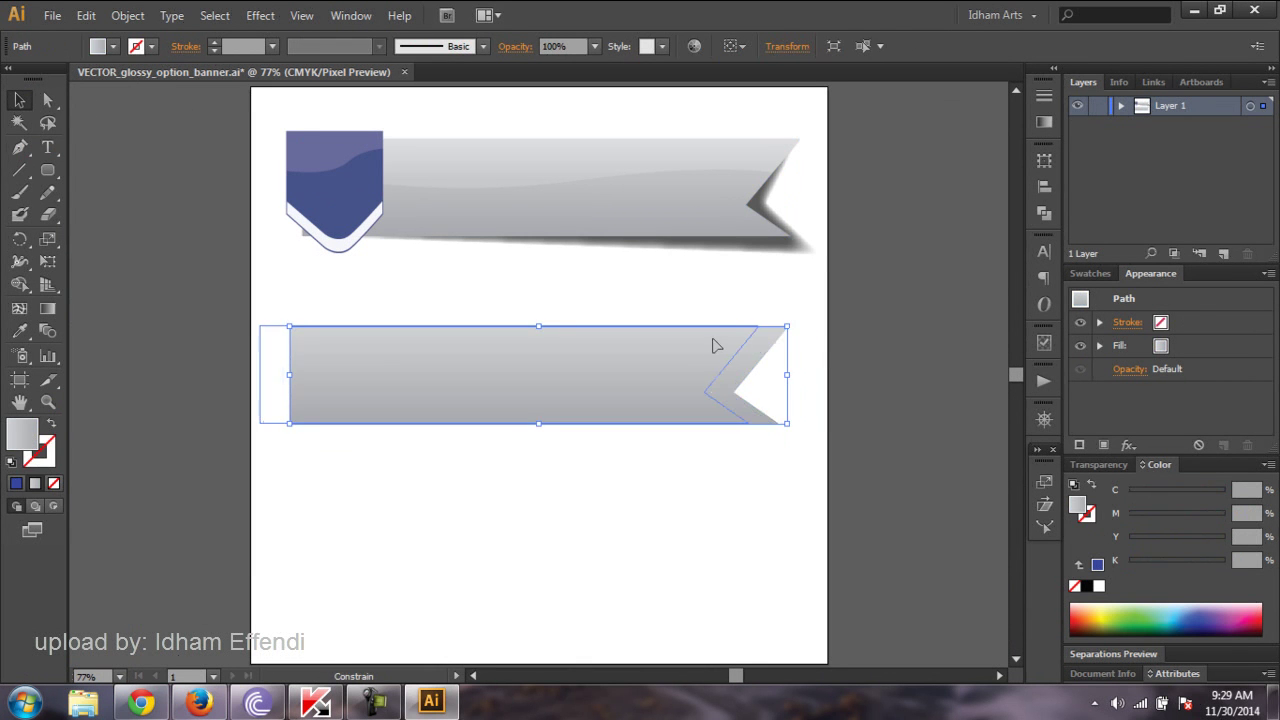
- Subtract the offset copy with Minus Front and move the chevron piece to the banner's right end
left_click(773, 336, "shift")
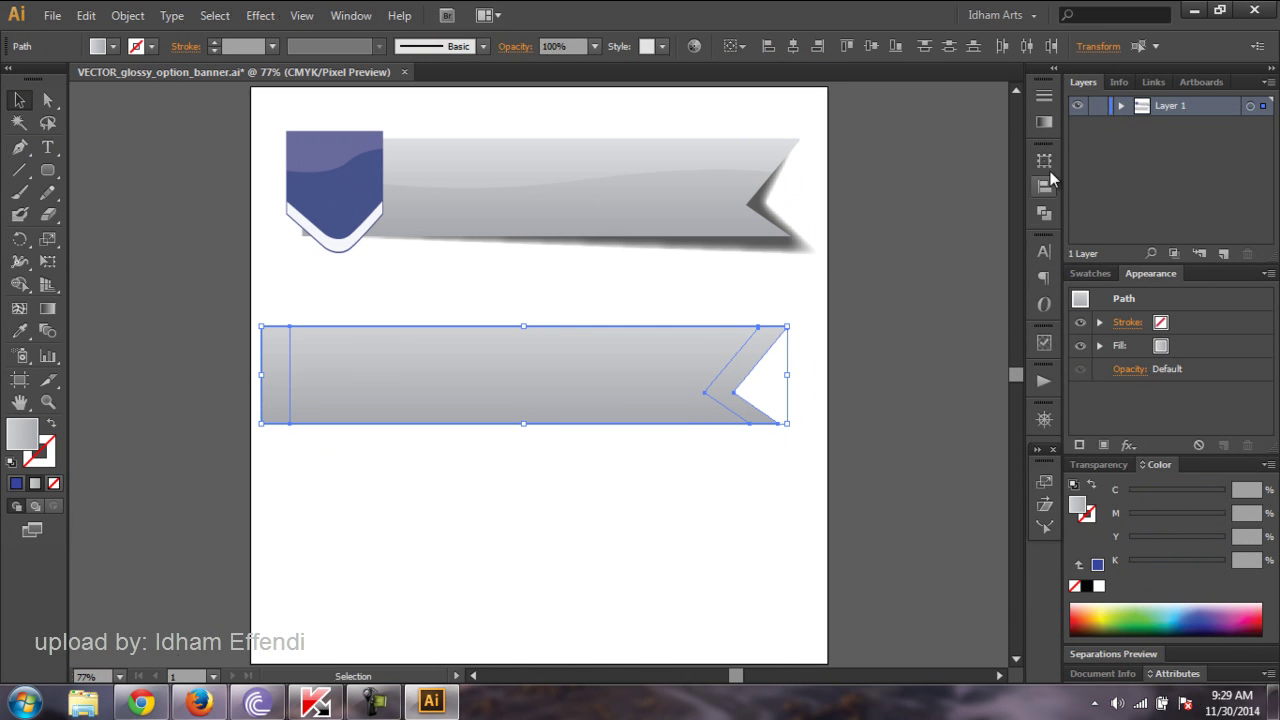
left_click(1044, 213)
left_click(857, 189)
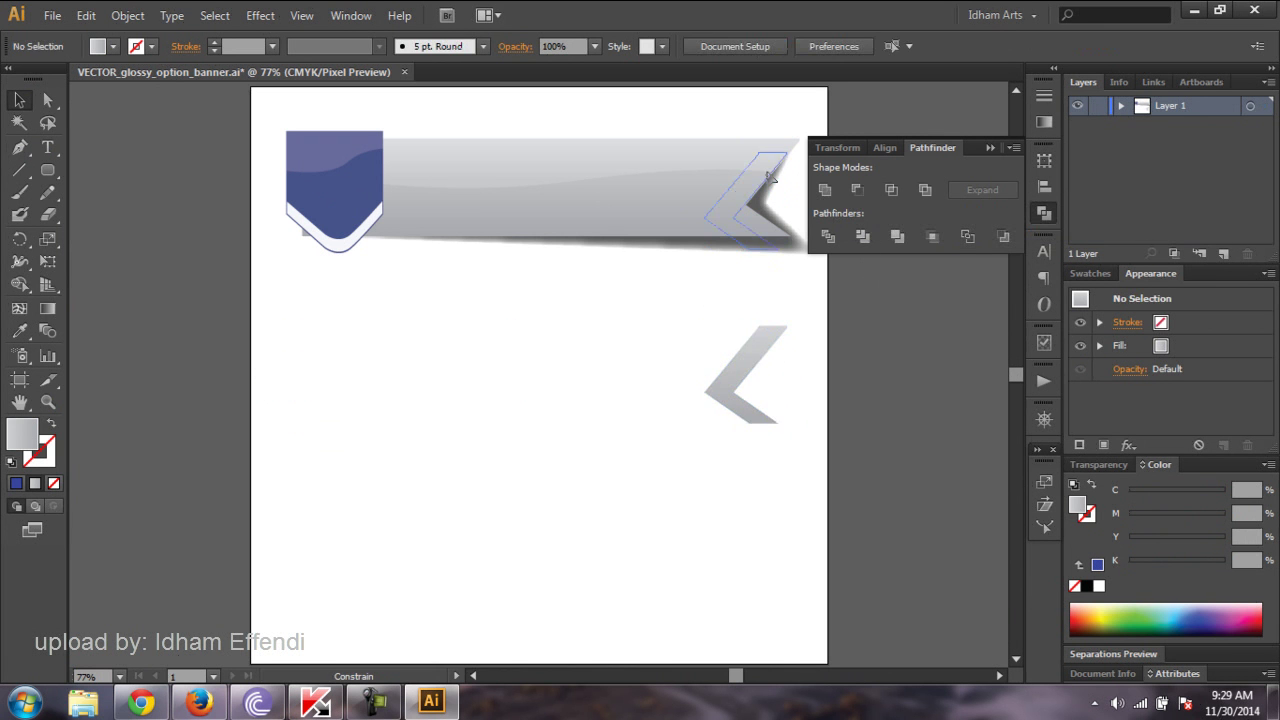
left_click_drag(768, 350, 785, 166)
left_click(890, 355)
key("ctrl+z")
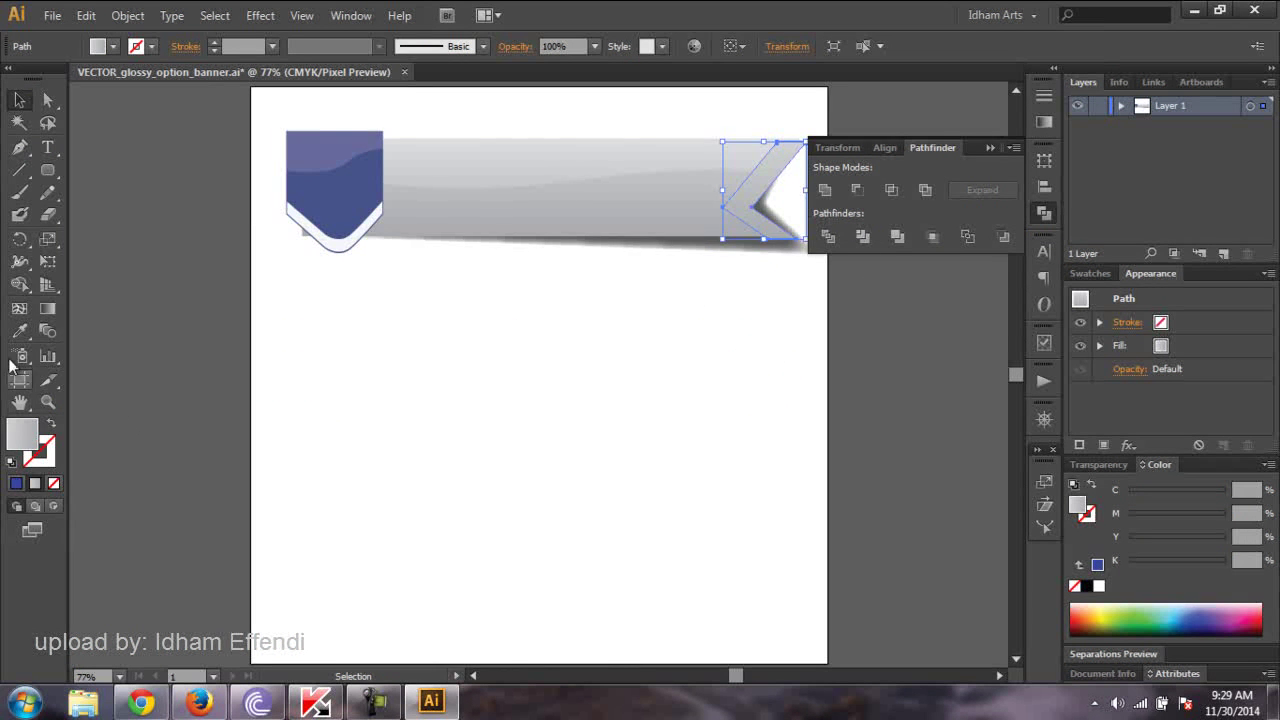
- Give the chevron the tab's blue fill with the Eyedropper
left_click(19, 331)
left_click(330, 190)
left_click(305, 223)
left_click(335, 195)
key("ctrl+shift+a")
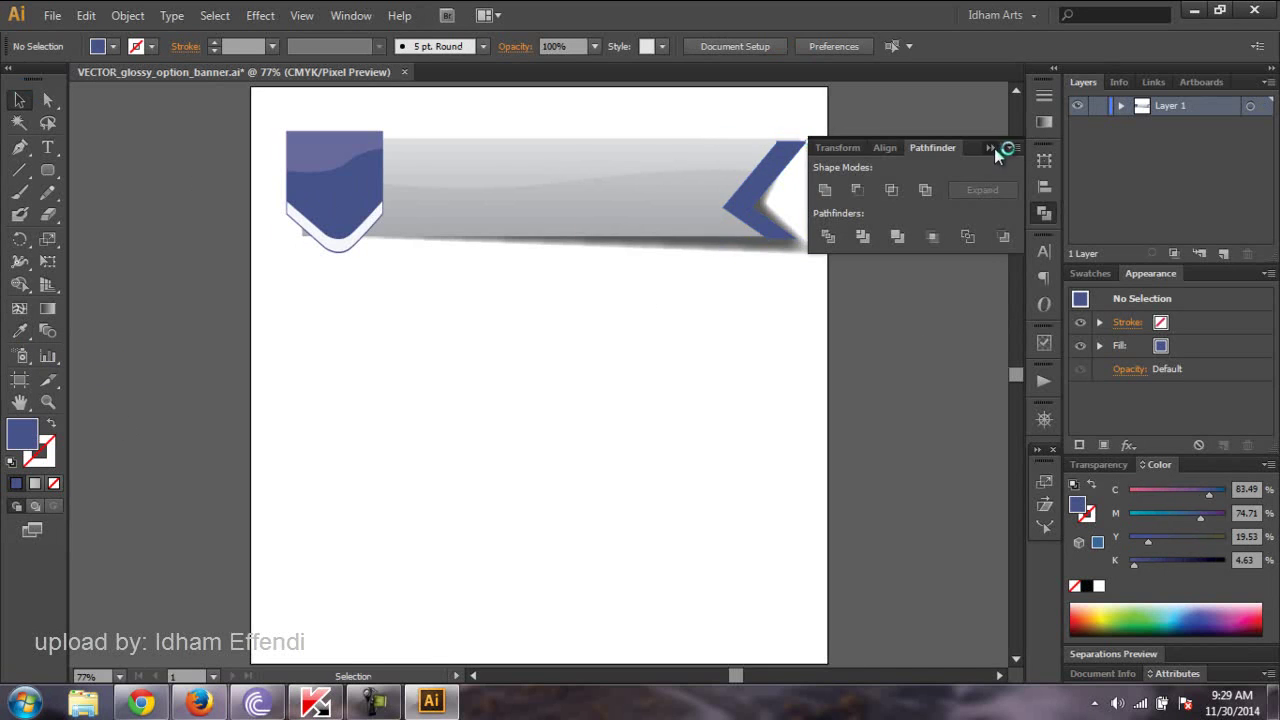
left_click(990, 148)
- Select the blue chevron and zoom in on it
left_click(791, 163, "ctrl")
left_click(549, 349, "ctrl")
left_click(490, 382)
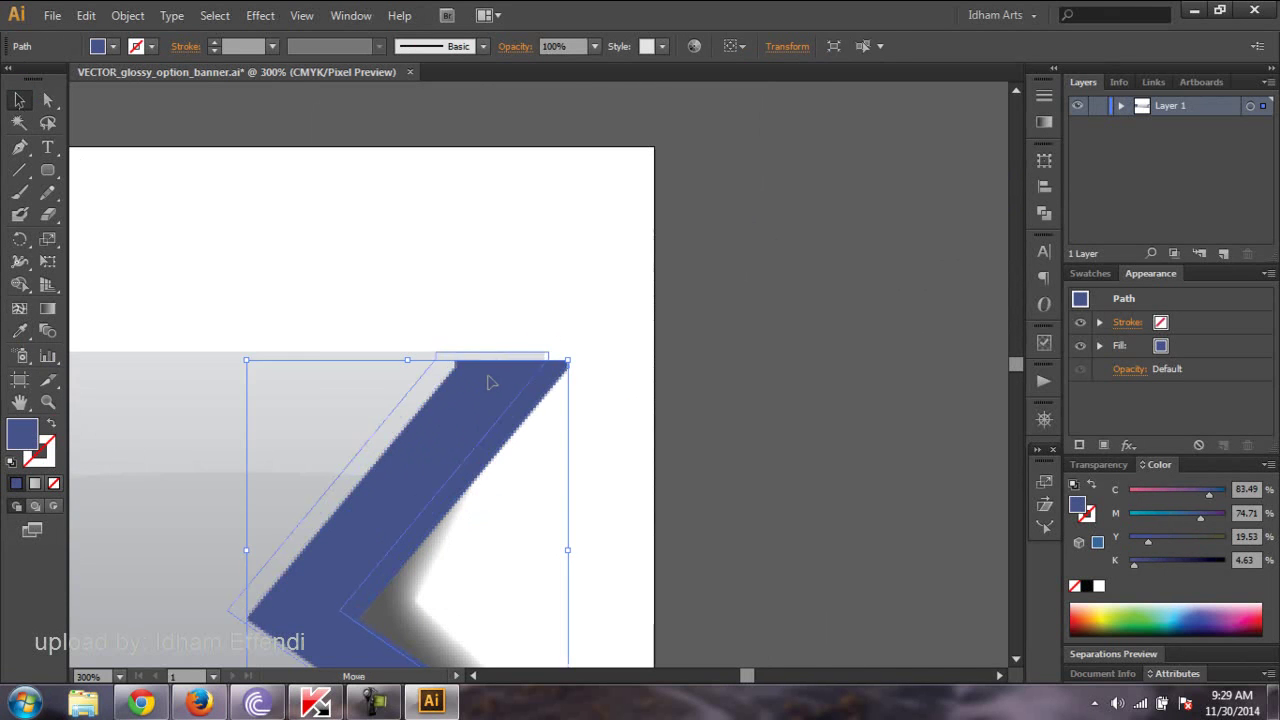
left_click_drag(490, 382, 466, 373)
left_click(748, 349)
scroll(614, 457, "down", 2)
scroll(337, 531, "down", 3)
- Nudge the chevron slightly right so it sits in the banner's notch
double_click(378, 505)
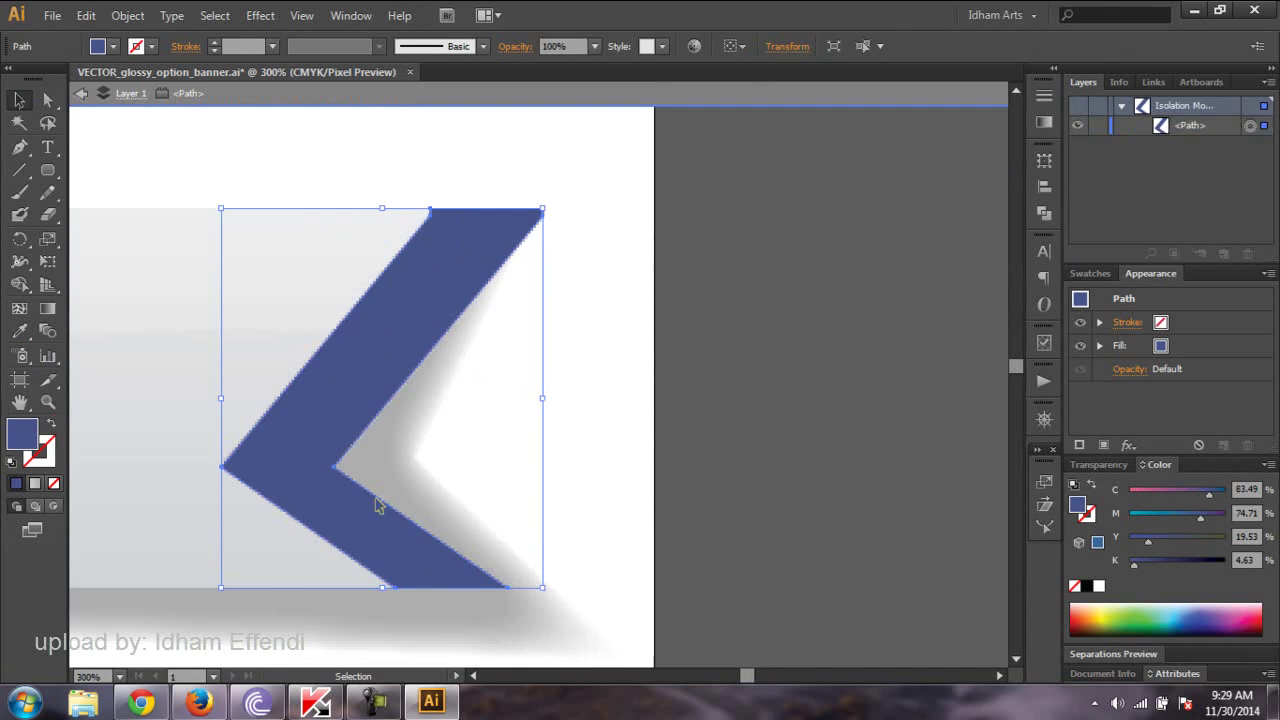
left_click(769, 491)
left_click(409, 543)
key("Escape")
left_click_drag(409, 543, 474, 538)
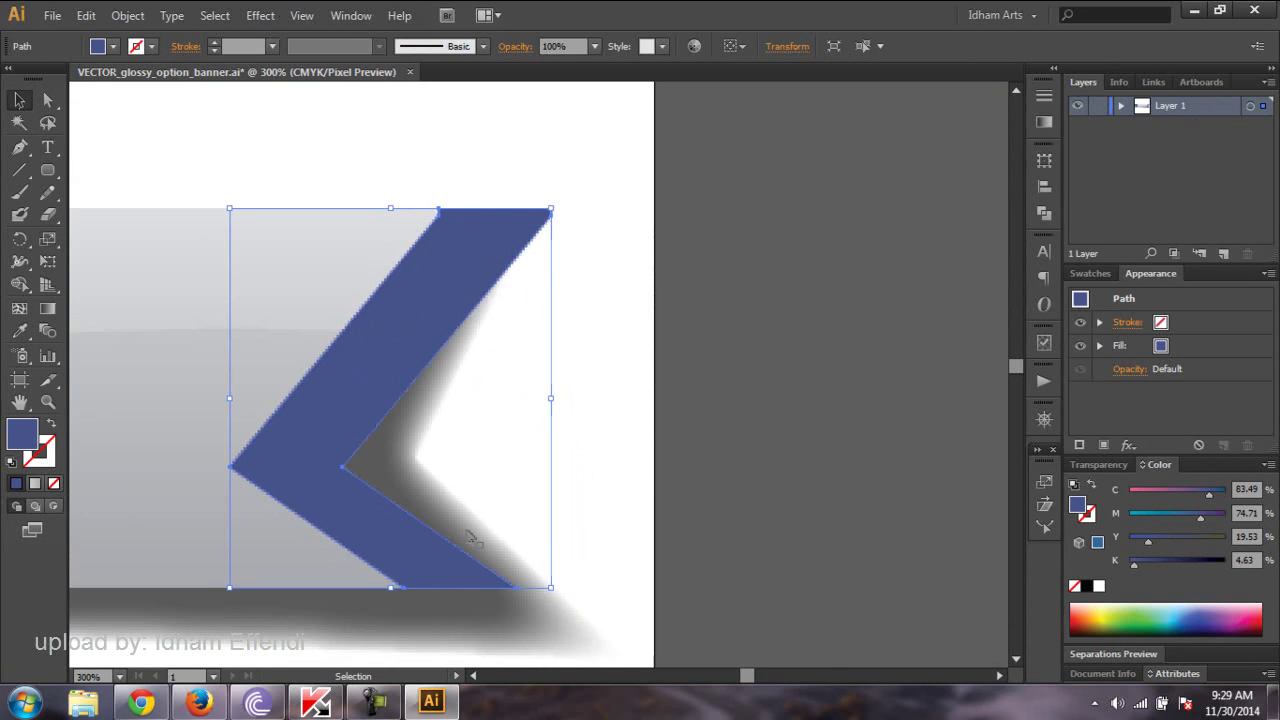
key("Left")
key("Left")
key("Right")
- Fit the whole banner in view and deselect the chevron
left_click(120, 676)
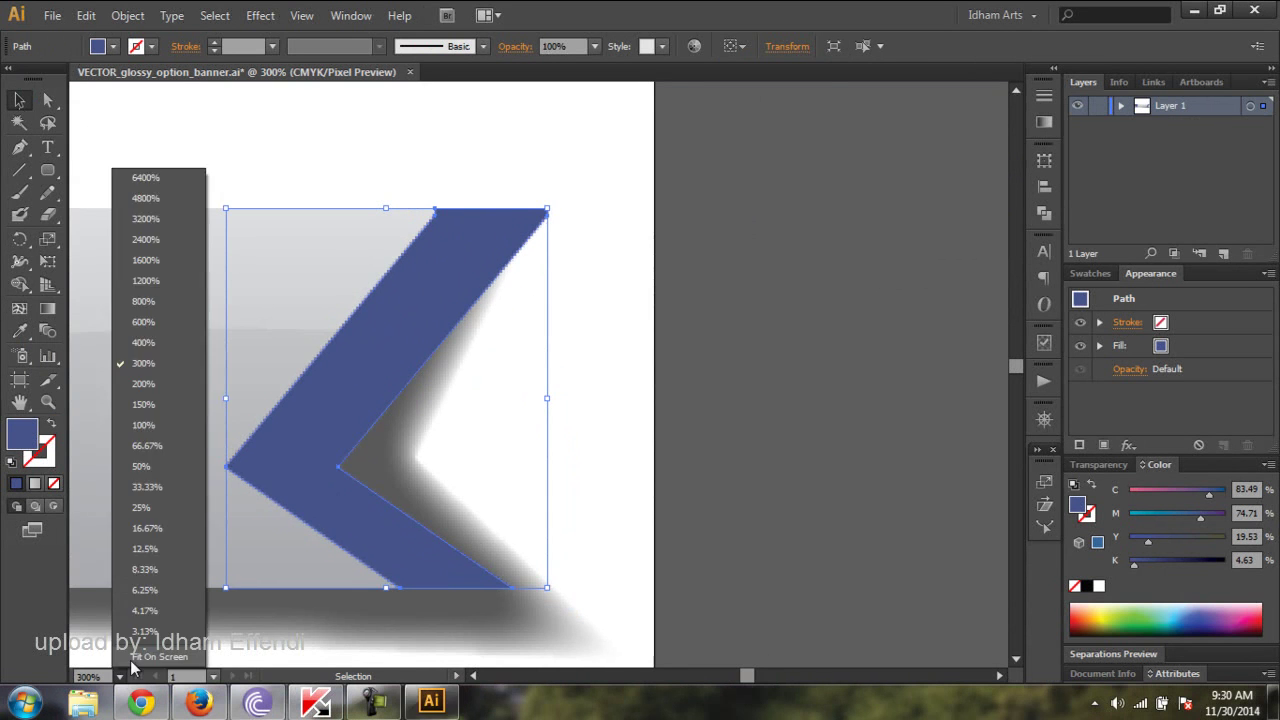
left_click(140, 657)
left_click(897, 407)
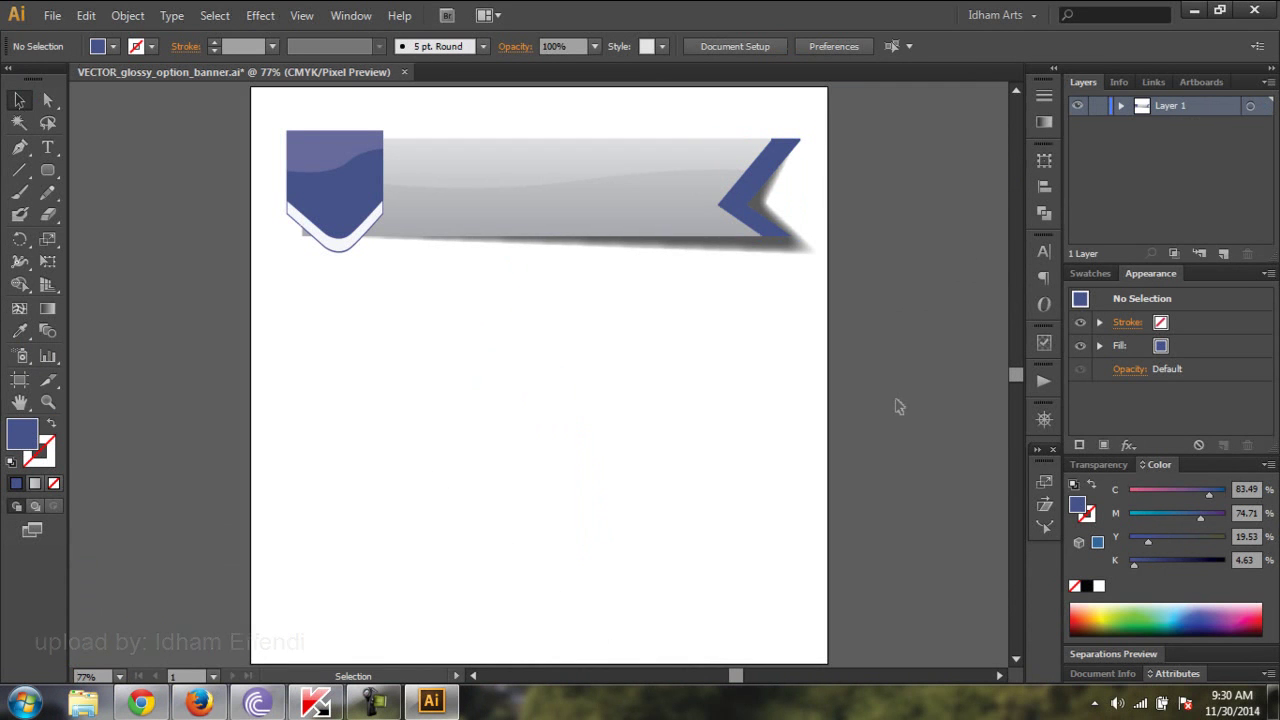
left_click(20, 148)
- Pen-draw a triangular shadow along the banner bottom and fill it near-black
left_click(384, 234)
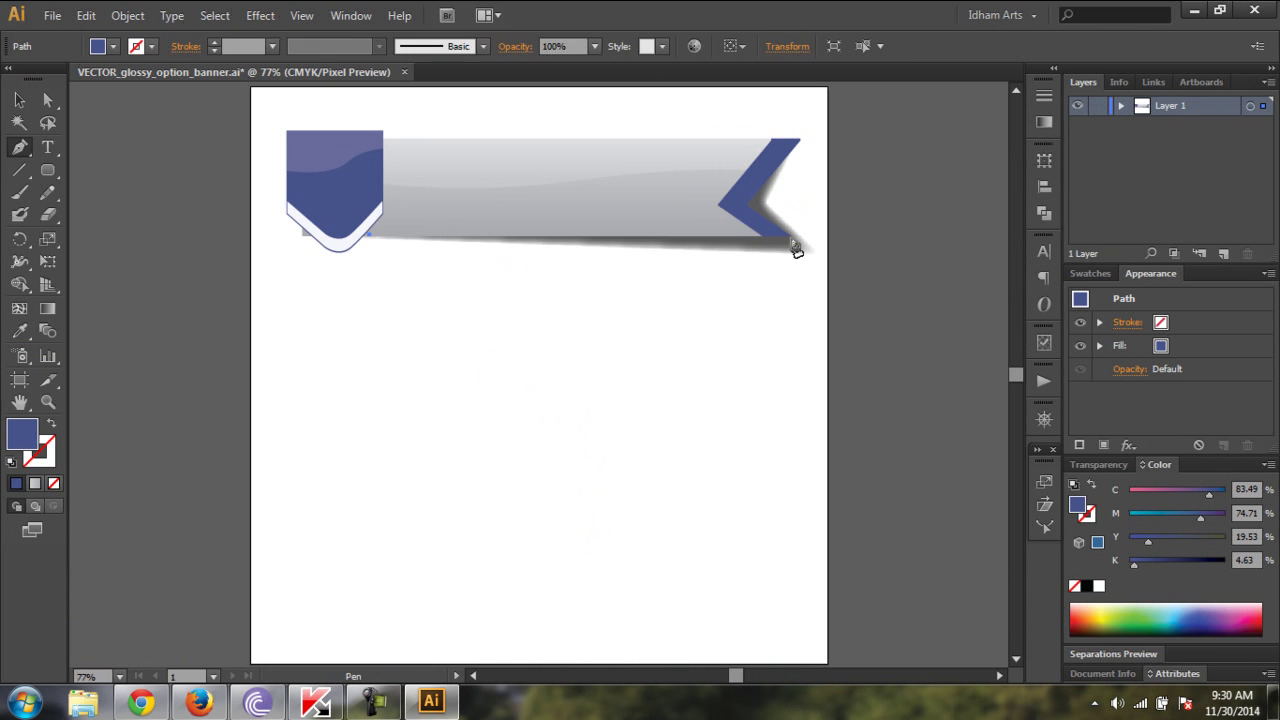
left_click(790, 236)
left_click(745, 208)
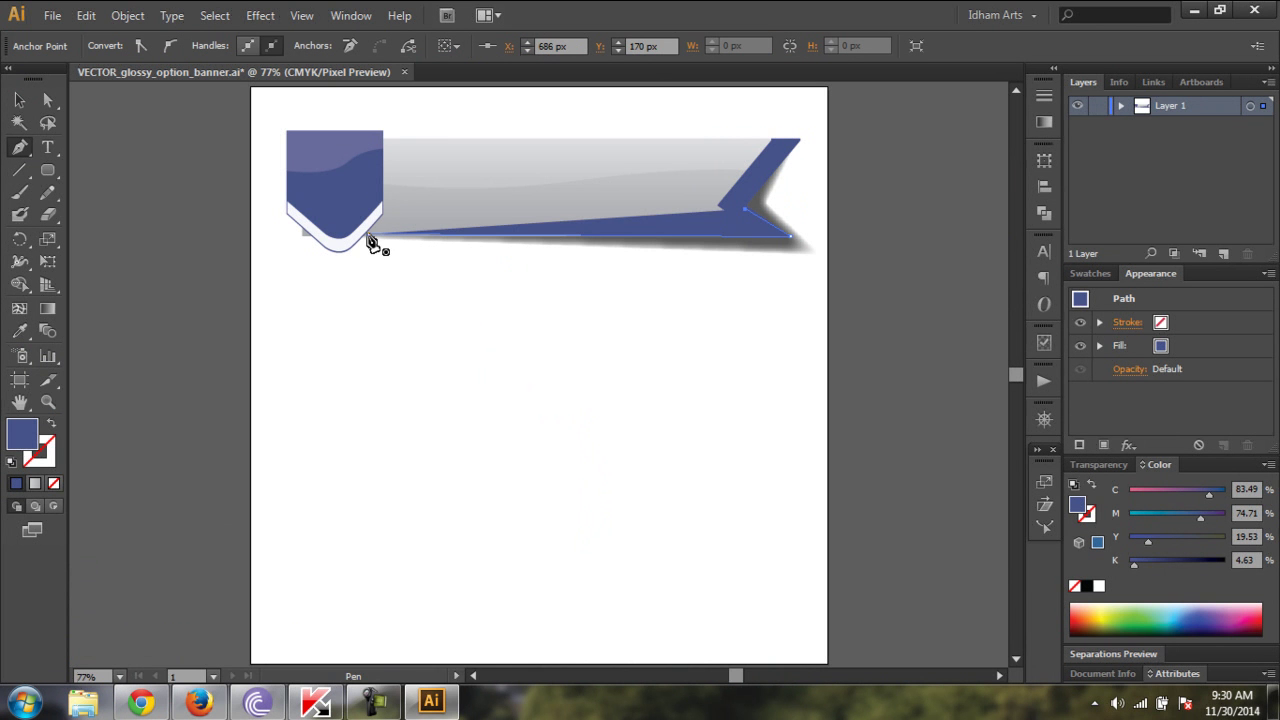
double_click(22, 434)
left_click(196, 604)
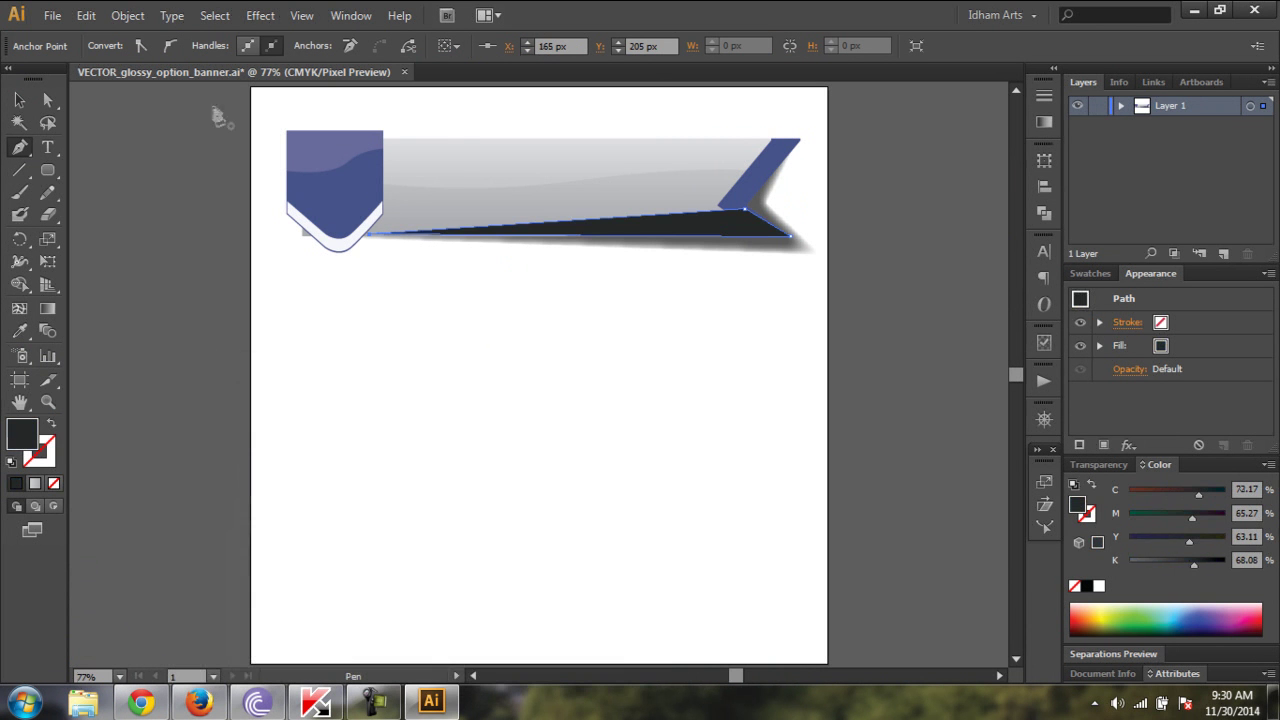
left_click(628, 414)
- Apply a 13 px Stylize Feather effect to the shadow
left_click(260, 15)
left_click(540, 251)
left_click(945, 382)
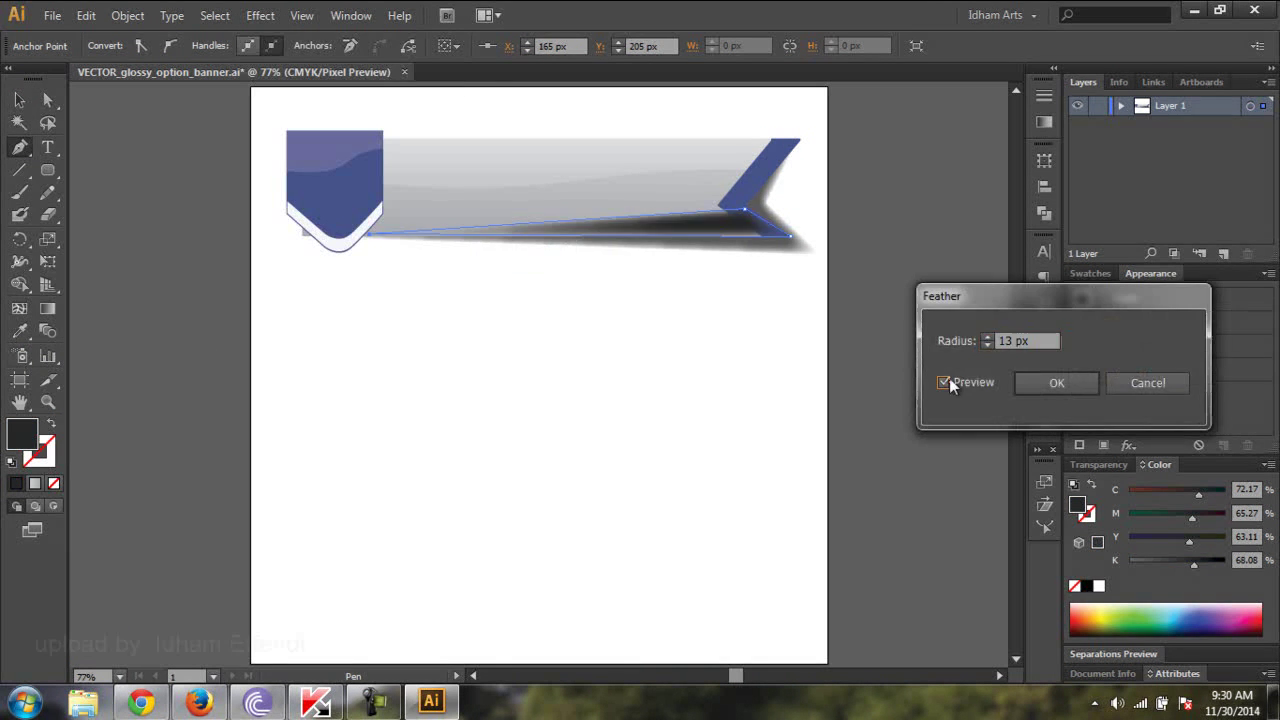
left_click(986, 344)
key("Return")
- Set the feathered shadow's opacity to 20%
key("v")
left_click(580, 228)
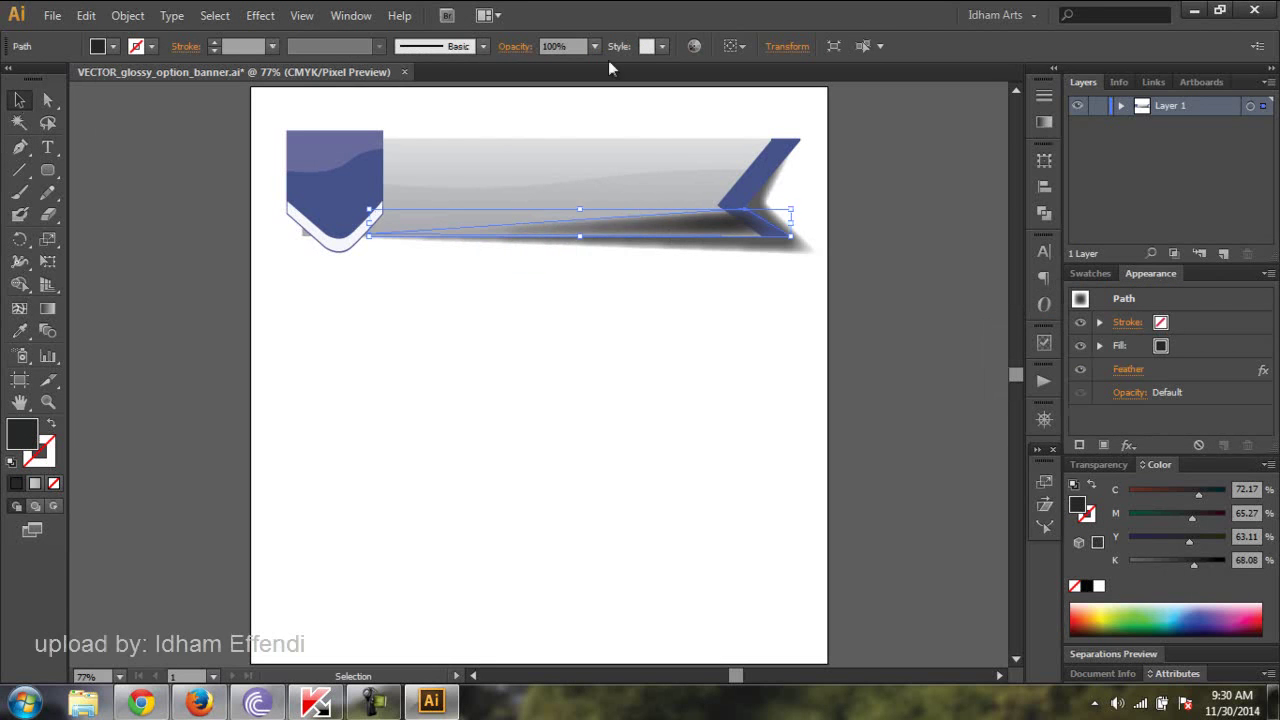
left_click(594, 46)
left_click(616, 107)
left_click(878, 187)
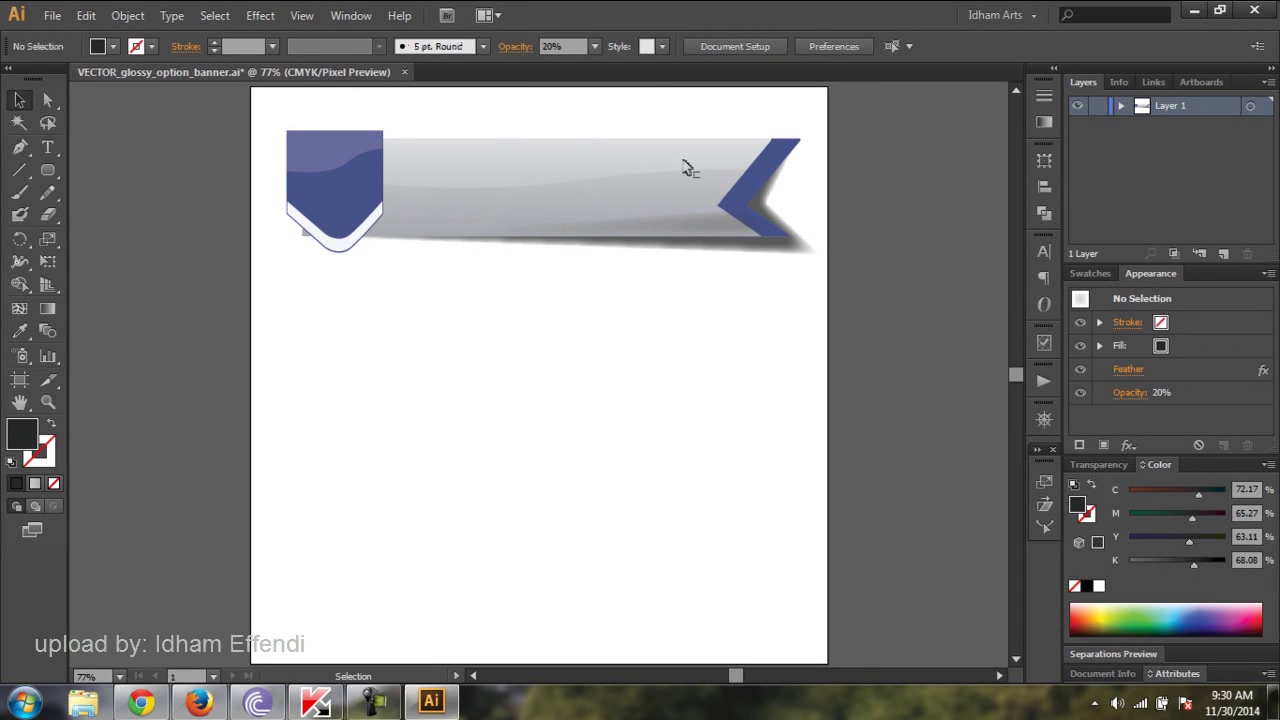
left_click(686, 168)
left_click(896, 192)
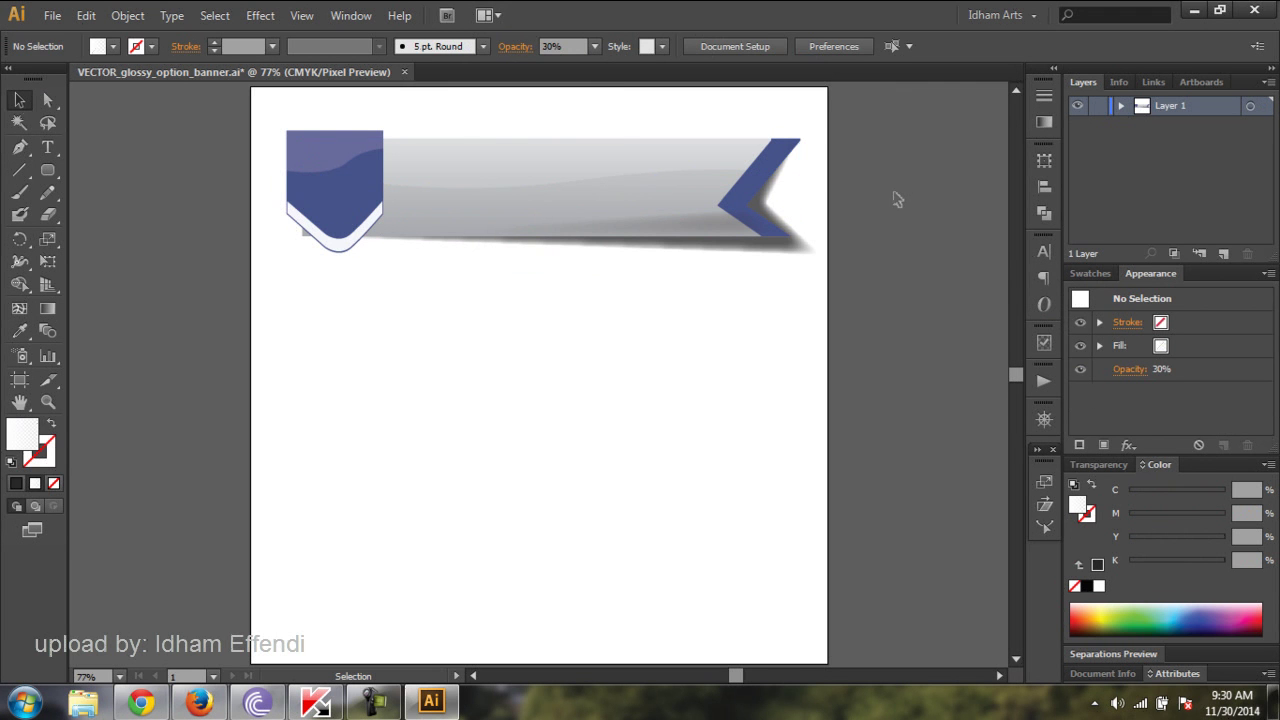
- Apply a linear gradient fill and adjust its stops in the Gradient panel
left_click(340, 200)
left_click(35, 483)
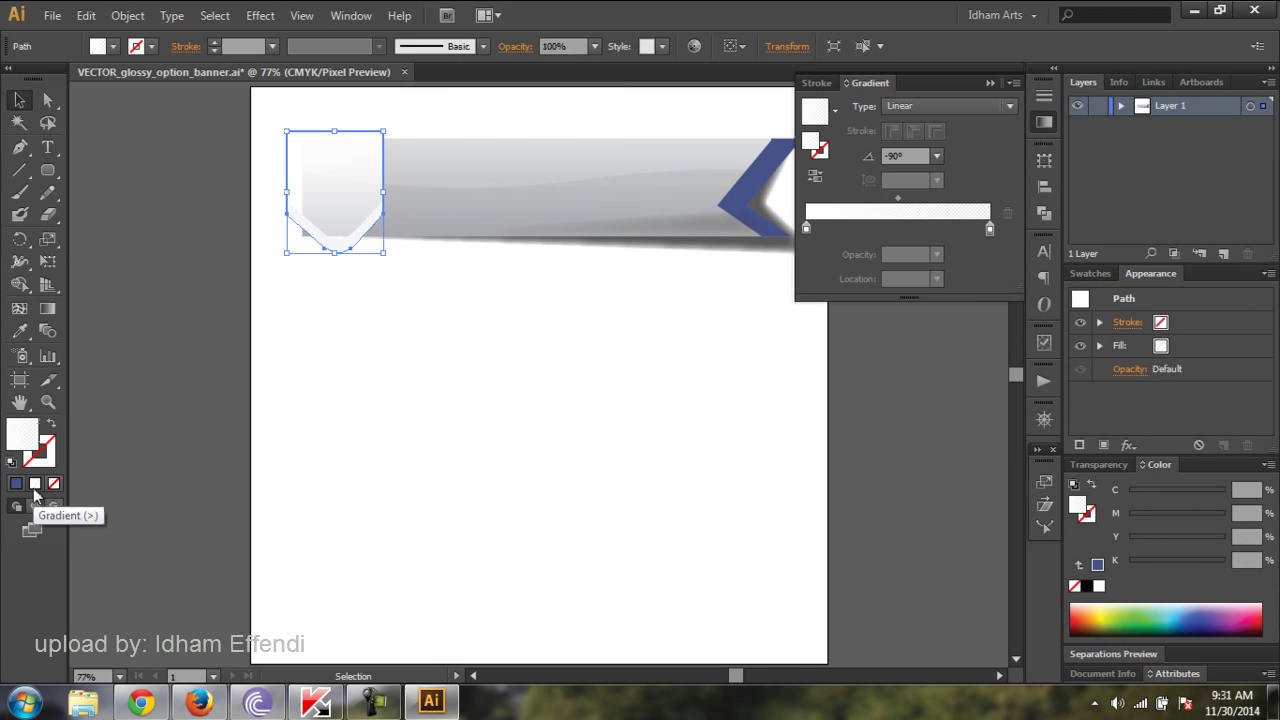
double_click(807, 229)
left_click(765, 146)
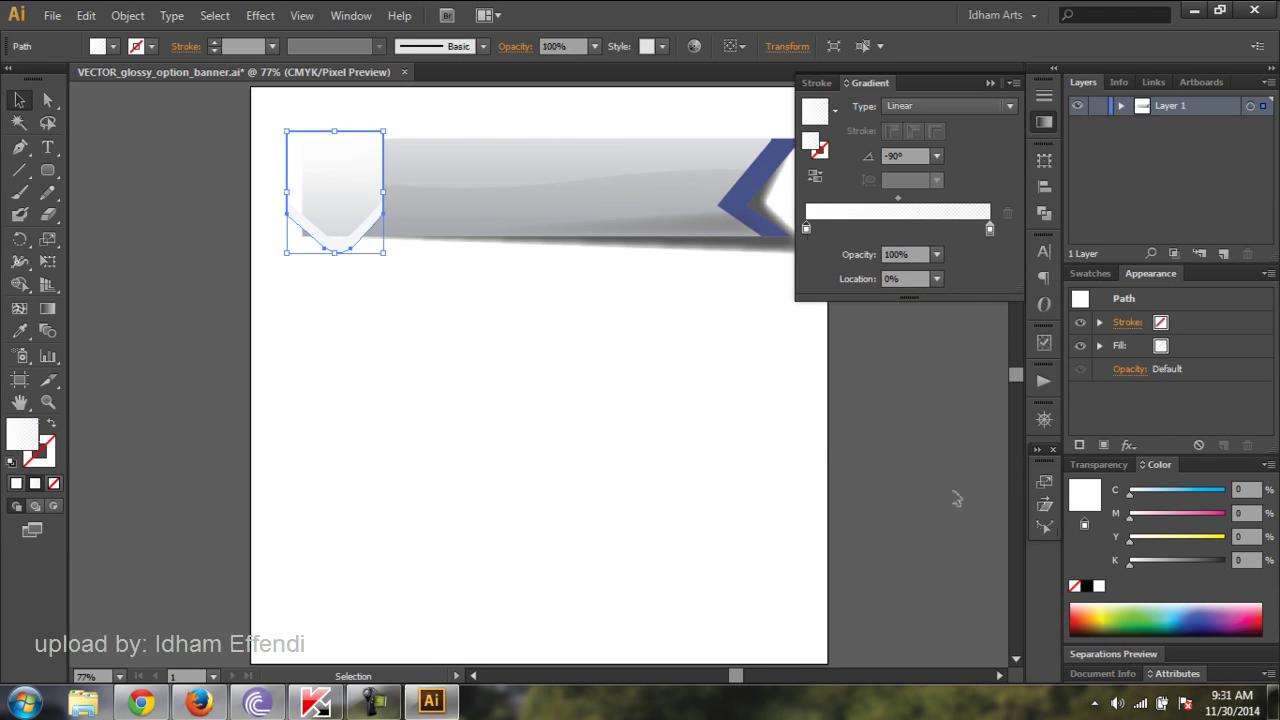
key("ctrl+z")
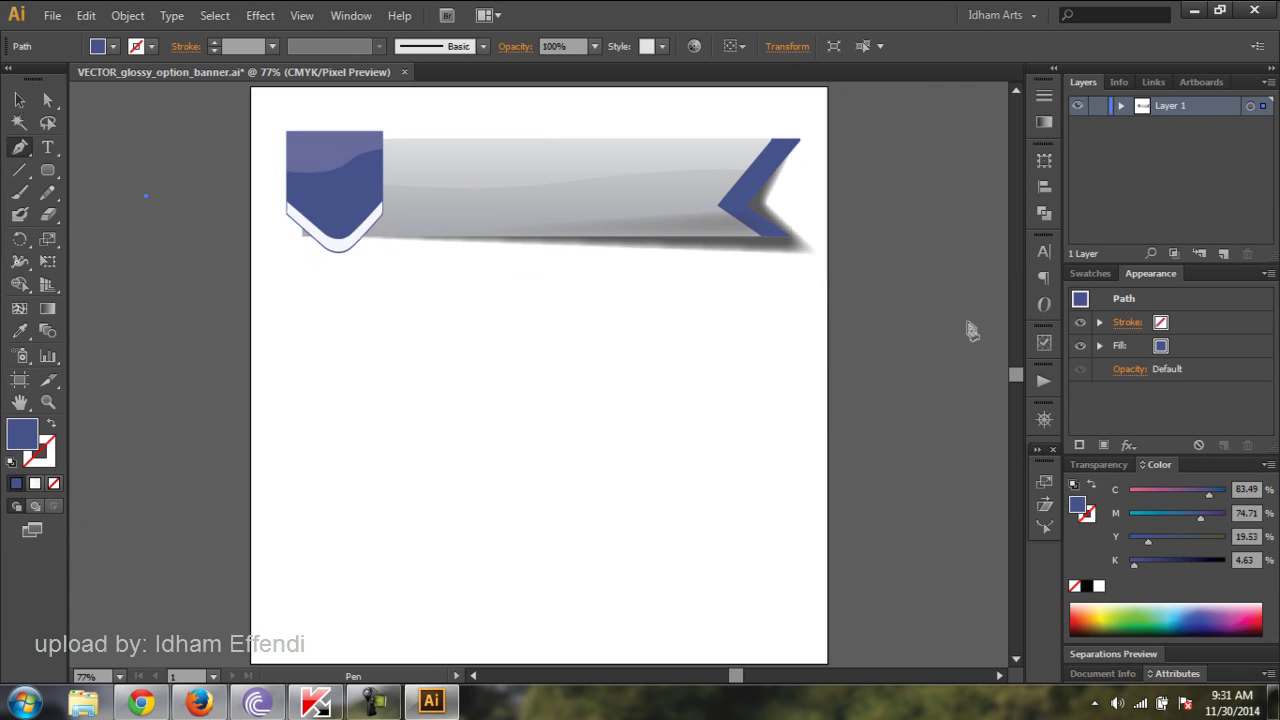
- Start a new Pen path, send it backward behind the artwork, and clear the selection
key("p")
left_click(146, 196)
left_click(962, 325)
left_click(968, 398)
key("ctrl+shift+bracketleft")
key("v")
left_click(717, 257)
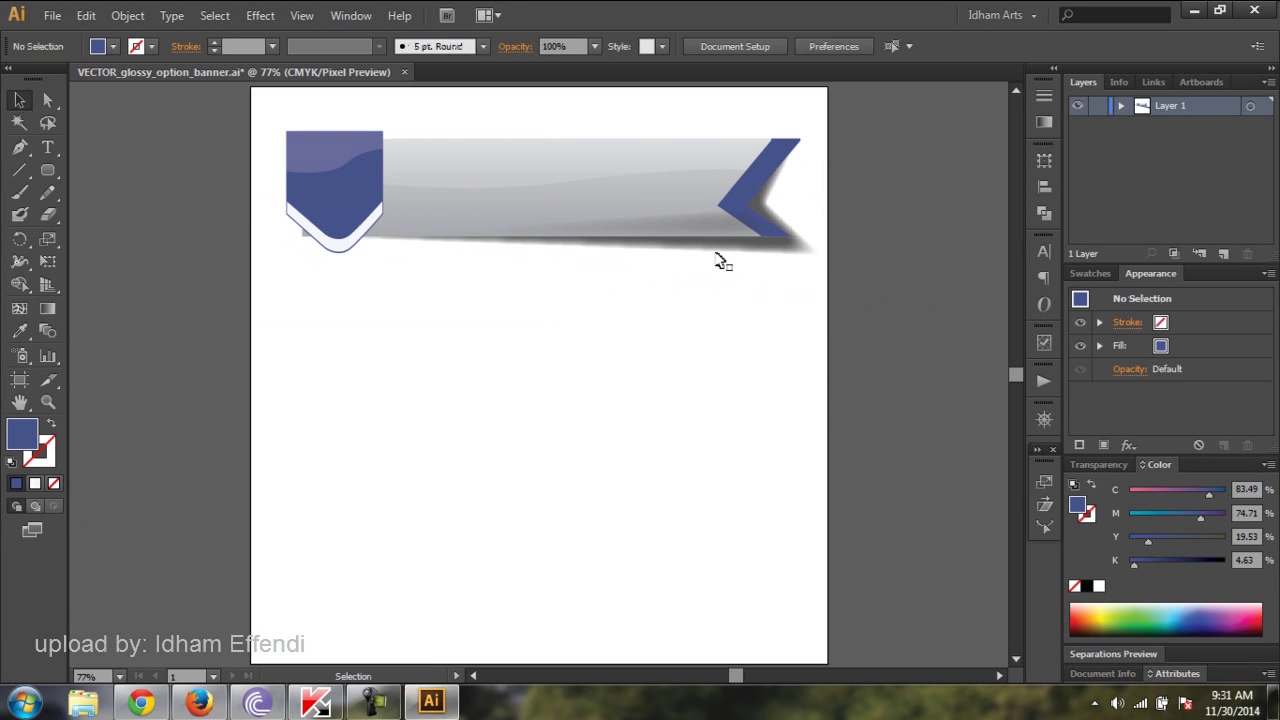
left_click(717, 243)
left_click(922, 259)
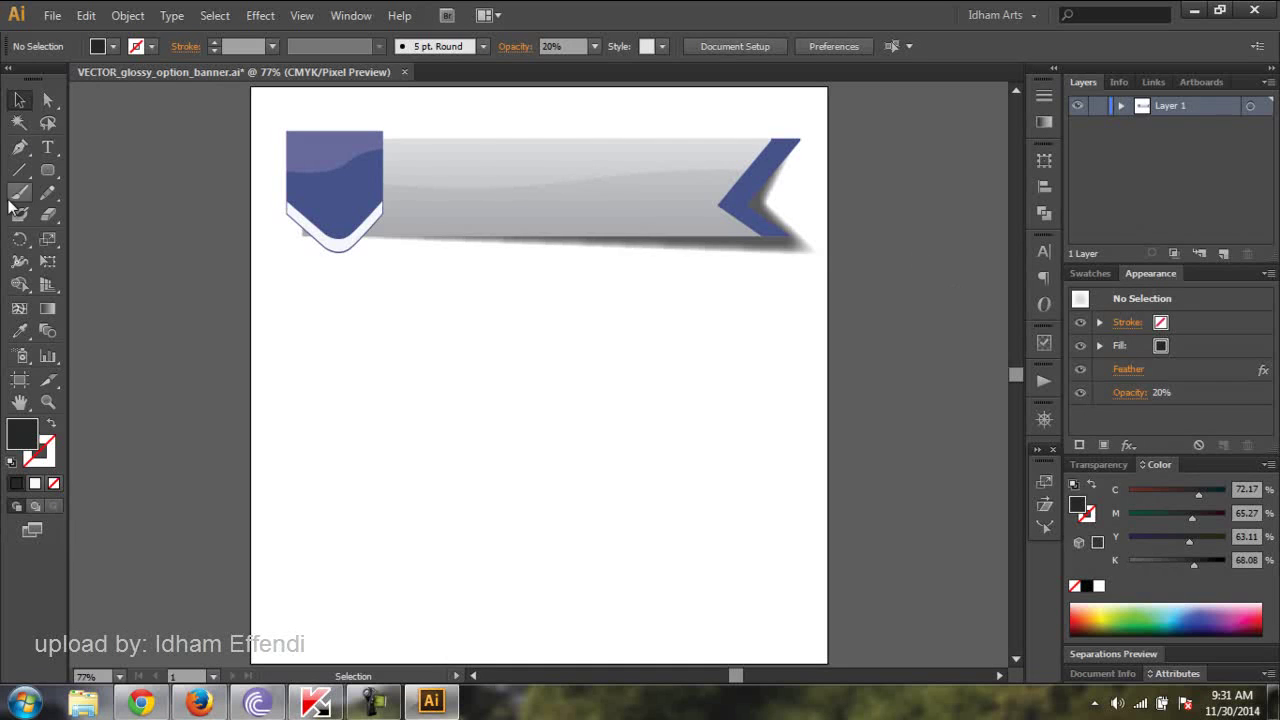
left_click(19, 146)
- Pen-draw a dark shadow shape with a curved bottom under the shield's tip
left_click(288, 216)
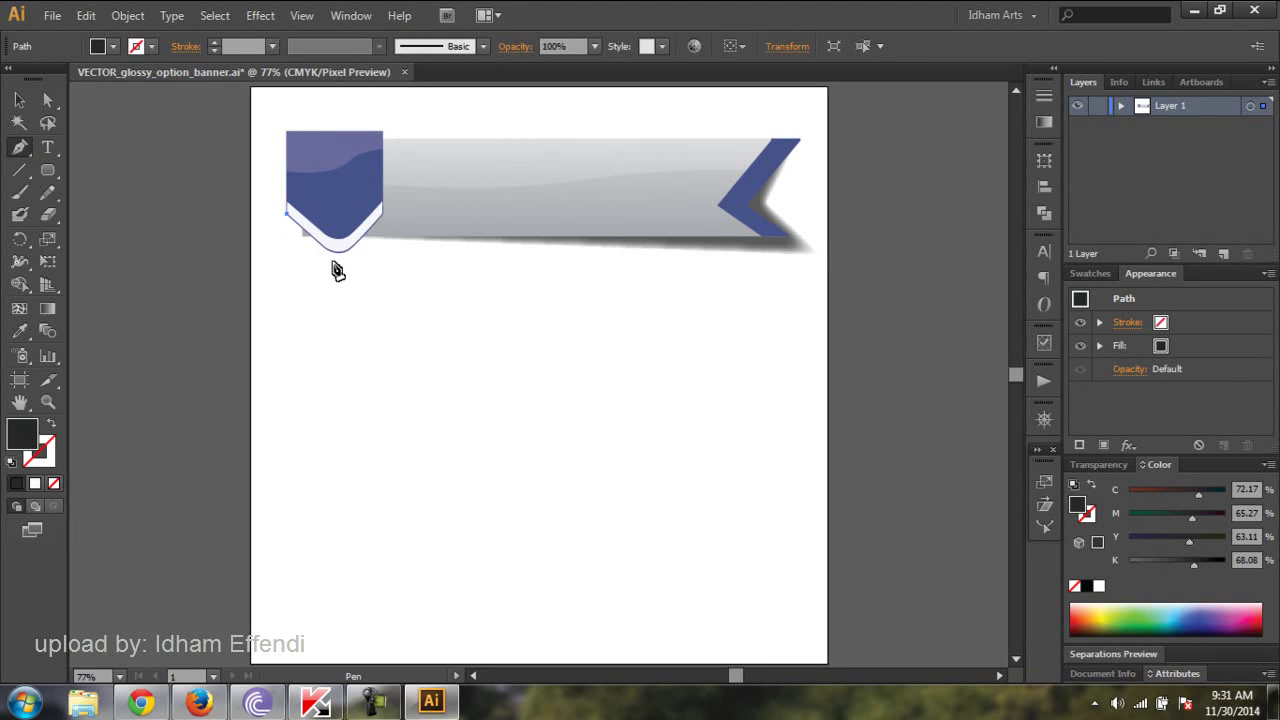
left_click_drag(333, 262, 366, 258)
left_click(388, 211)
left_click(381, 134)
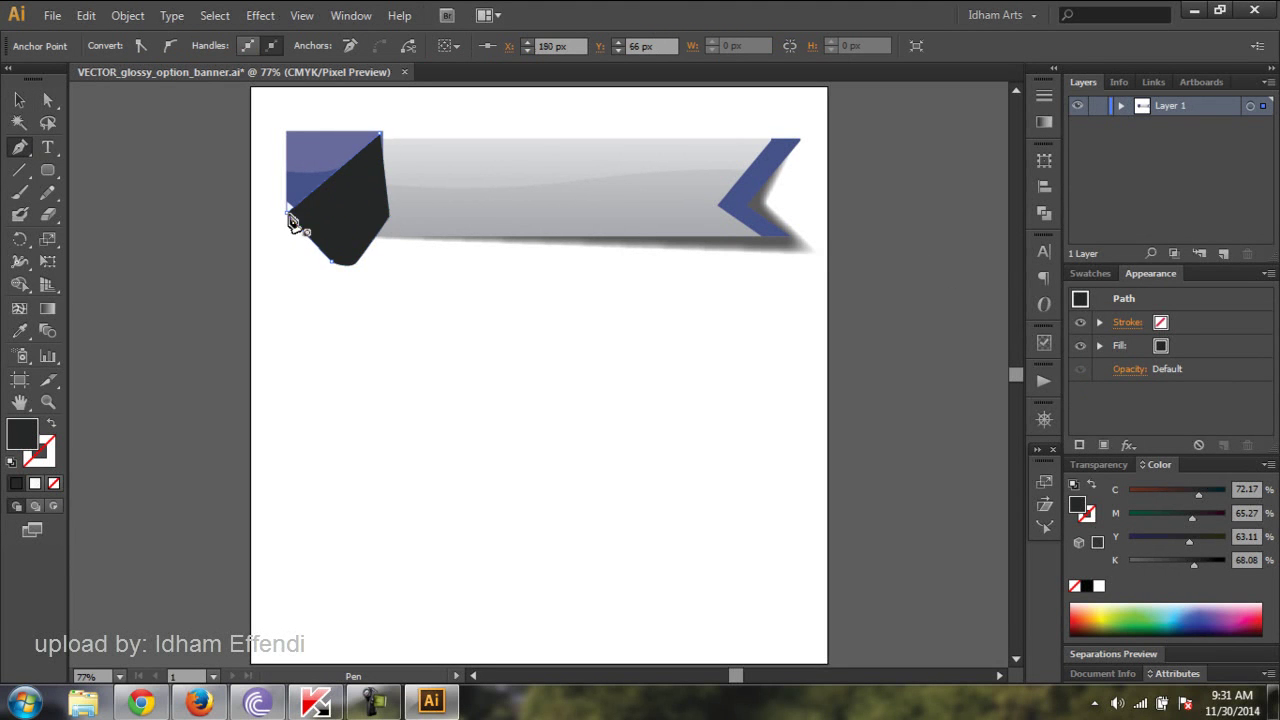
left_click(289, 215)
- Apply a 16 px Feather effect to the shadow shape
left_click(214, 15)
left_click(523, 251)
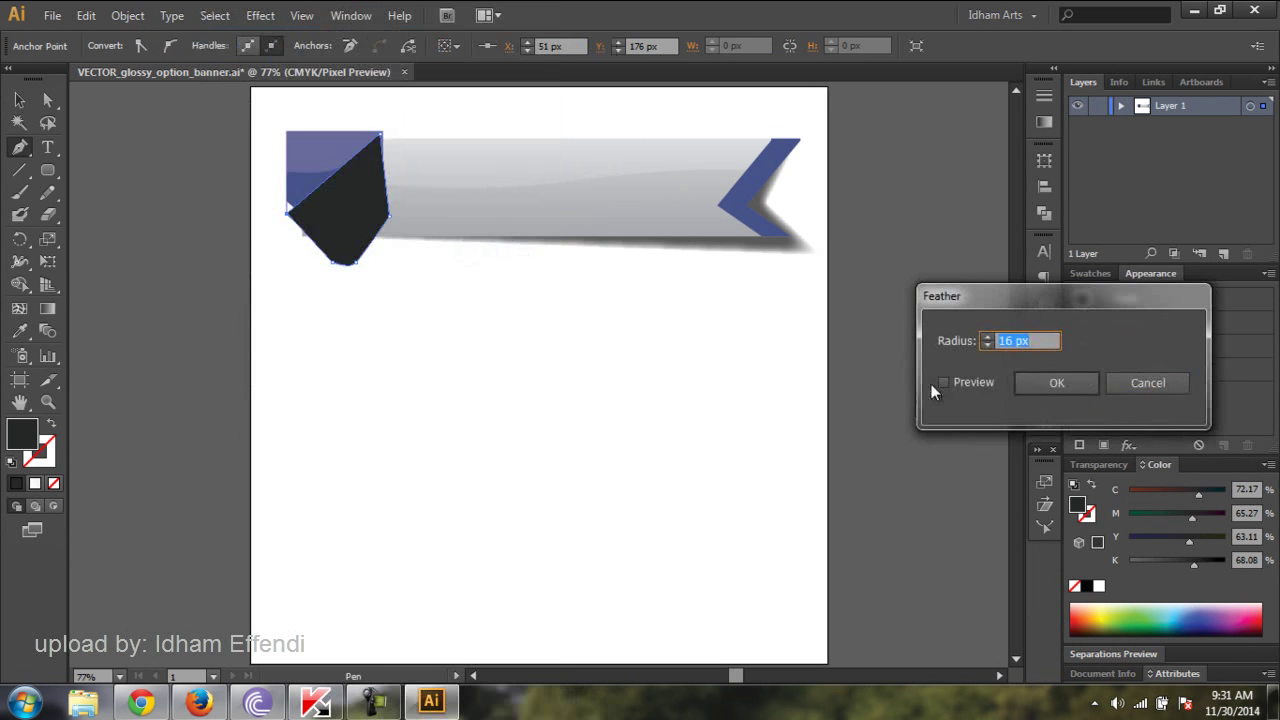
left_click(941, 383)
left_click(1054, 382)
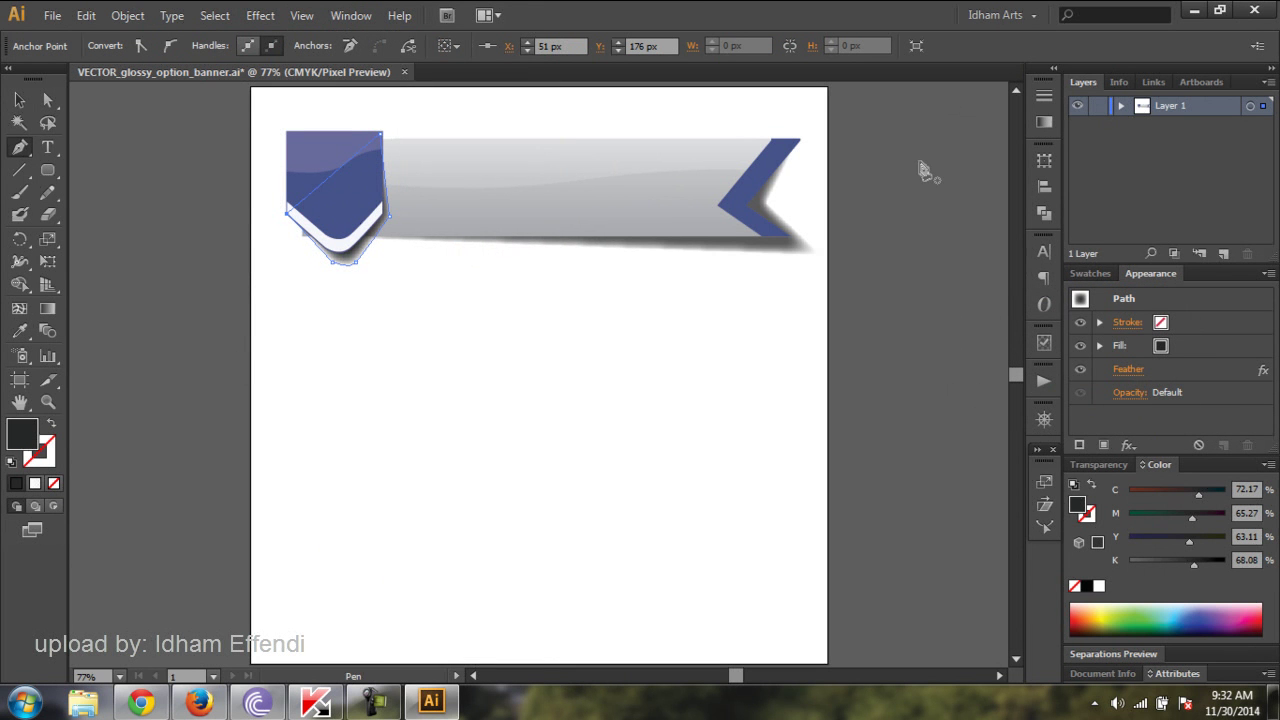
- Try nudging the shadow's right anchor point, then undo the change
left_click(47, 99)
left_click(343, 172, "ctrl")
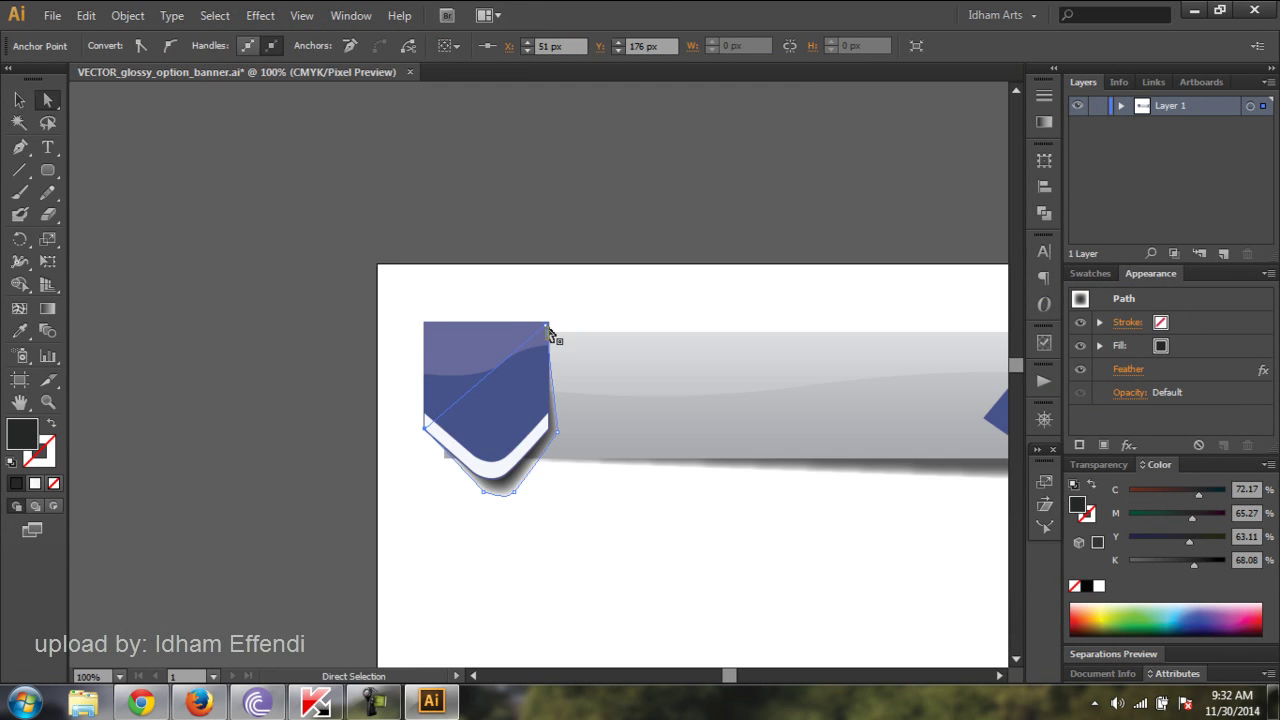
left_click_drag(558, 437, 565, 437)
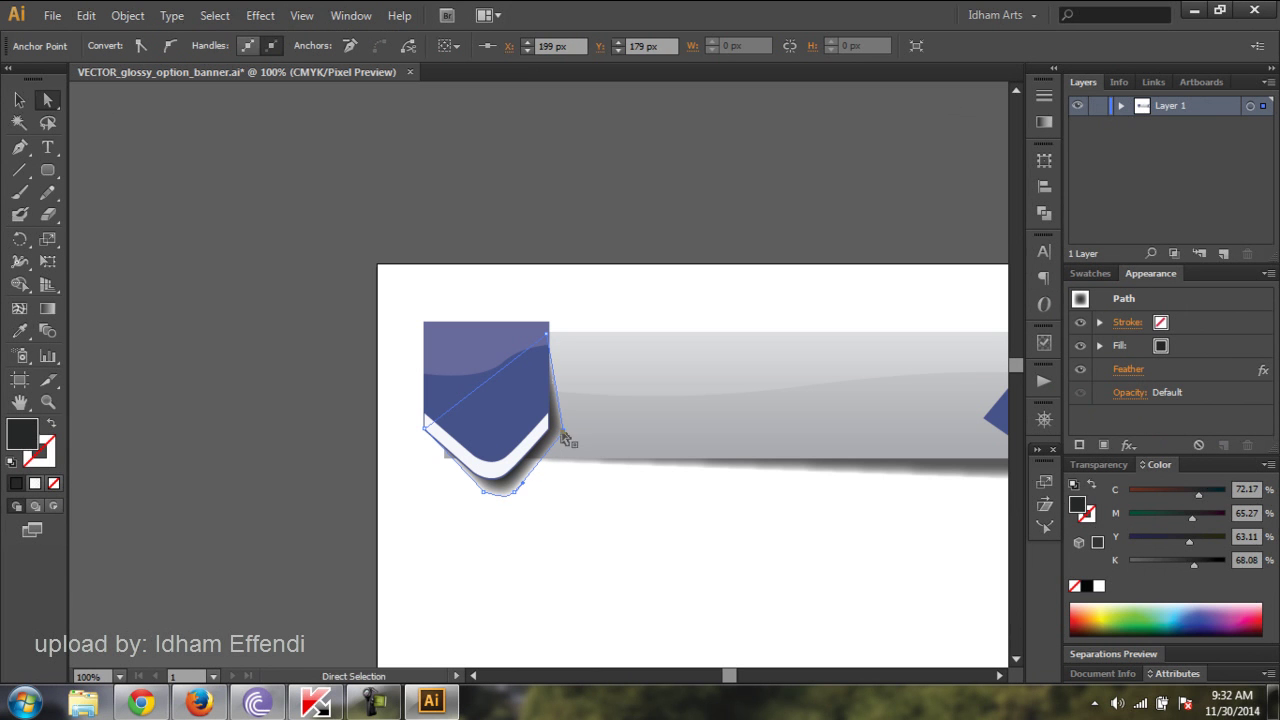
key("ctrl+z")
left_click(477, 495)
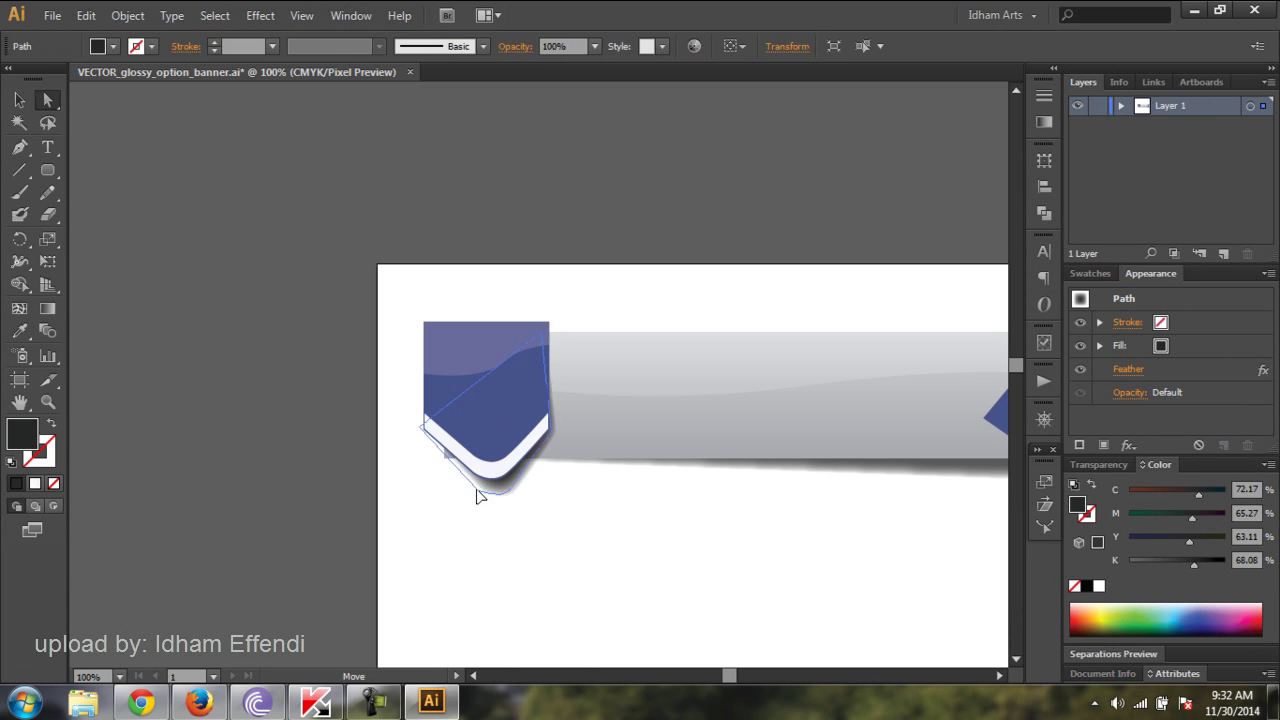
left_click(475, 492)
left_click(590, 513)
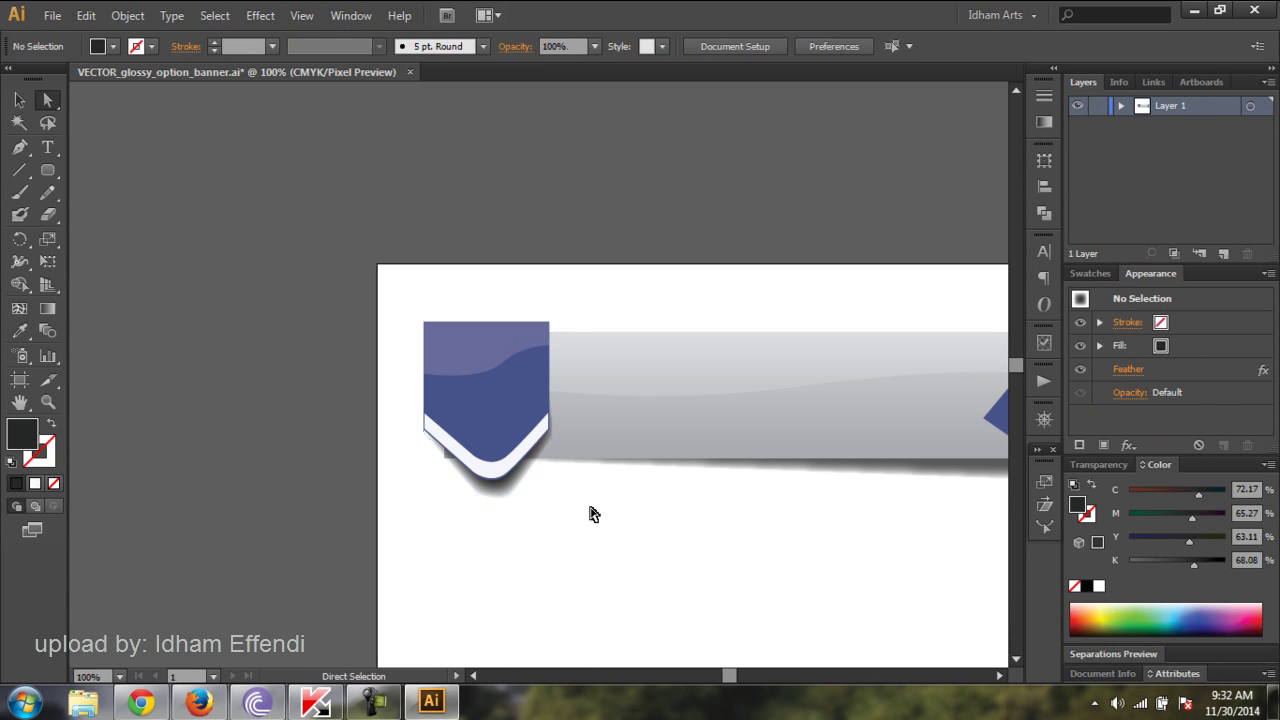
- Group the shield pieces via the right-click menu; a trial dragged copy is undone
left_click(497, 476)
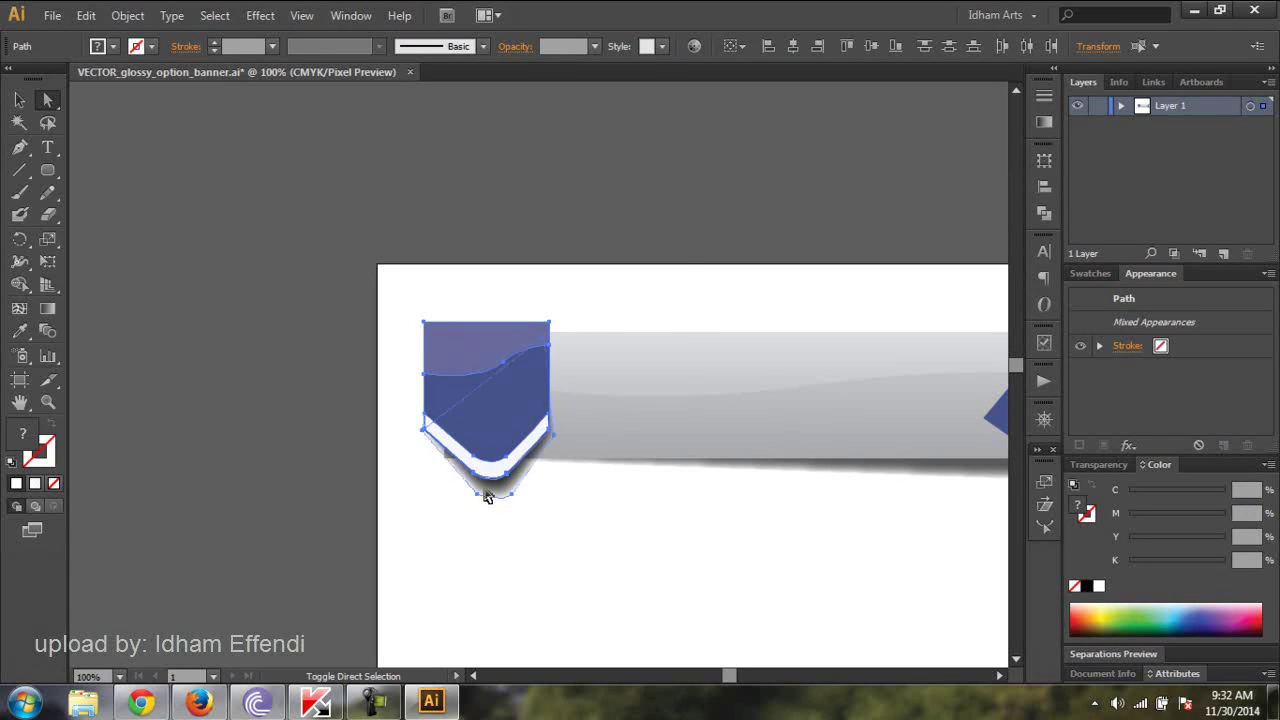
right_click(487, 497)
left_click(549, 290)
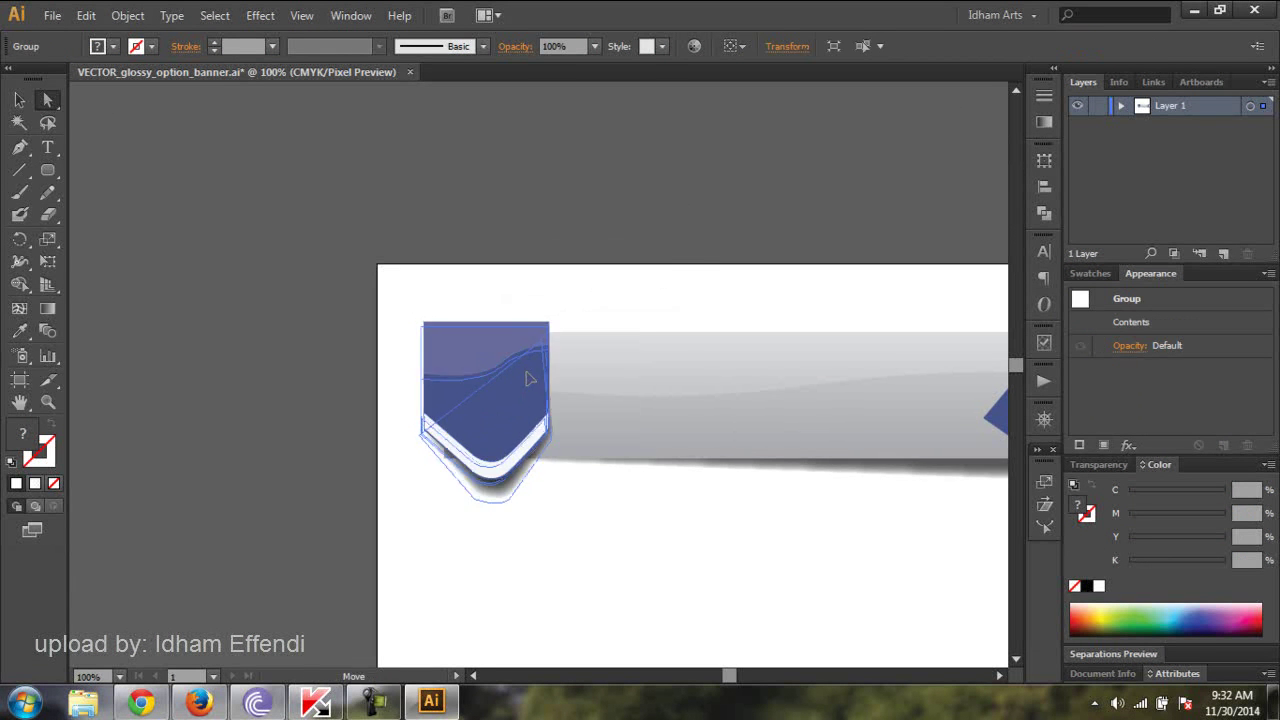
left_click(632, 481)
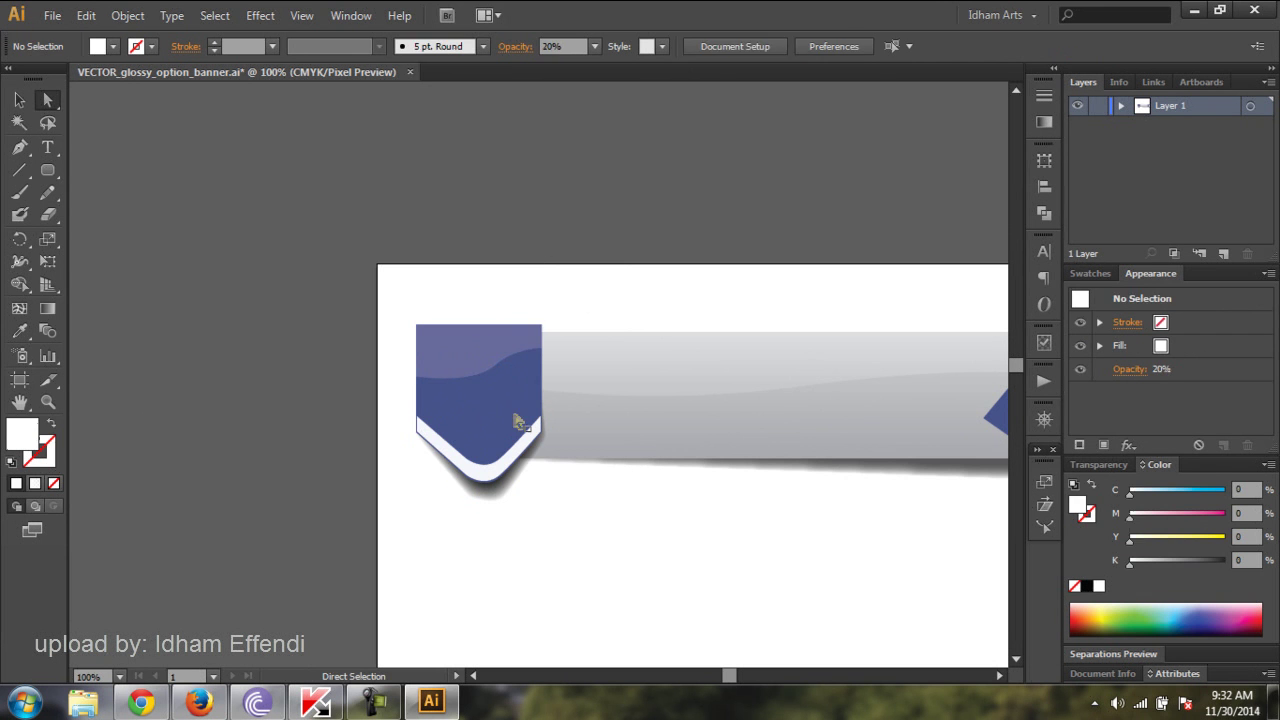
key("v")
left_click_drag(514, 423, 683, 403)
key("ctrl+z")
- Place a copy of the blue shield up and to the right of the original
key("a")
left_click(329, 214)
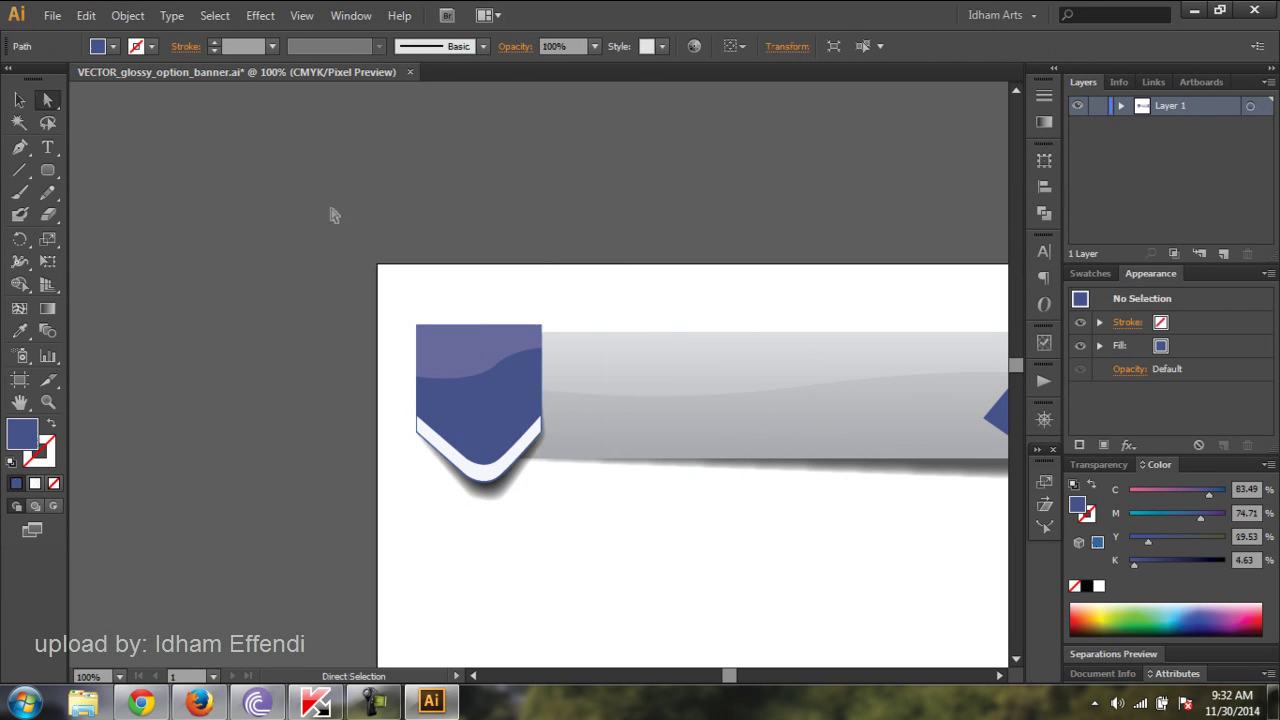
left_click(503, 417)
left_click_drag(503, 417, 564, 384)
- Cut a rectangle from the shield copy with Pathfinder Minus Front, leaving a thin bar
left_click(47, 170)
left_click(110, 168)
left_click_drag(774, 583, 410, 308)
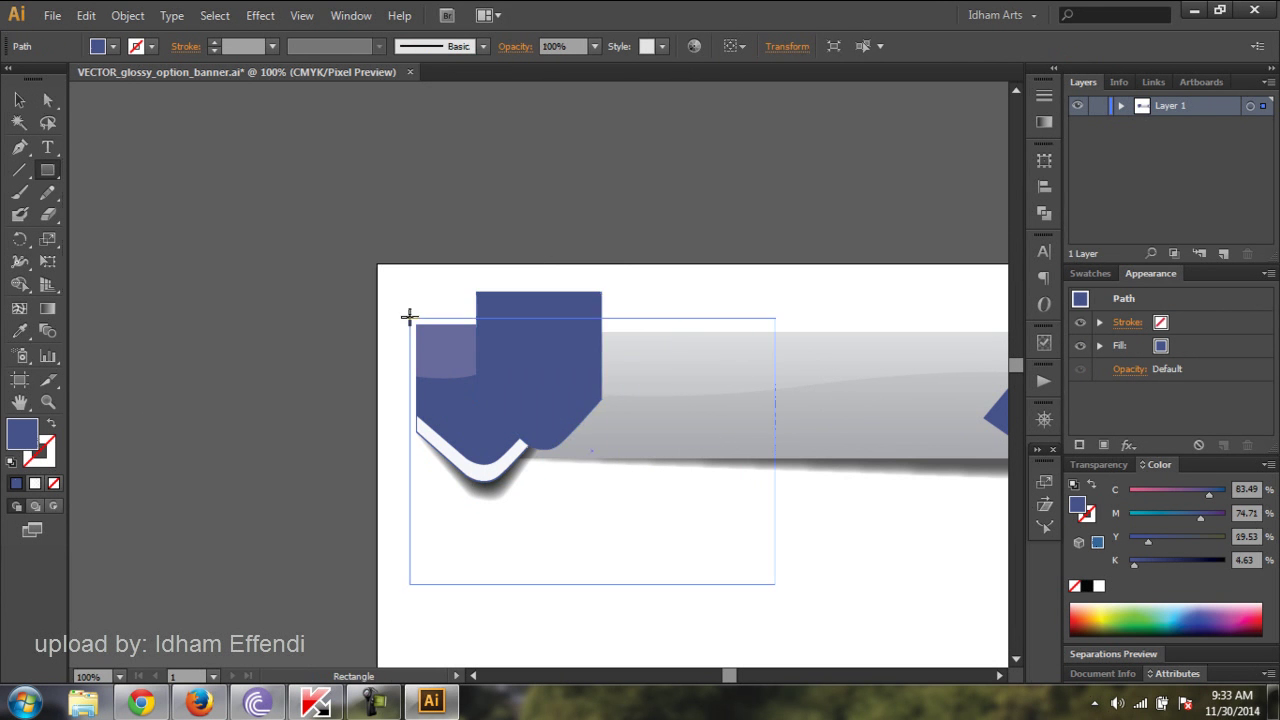
key("v")
left_click(540, 299)
left_click(1044, 213)
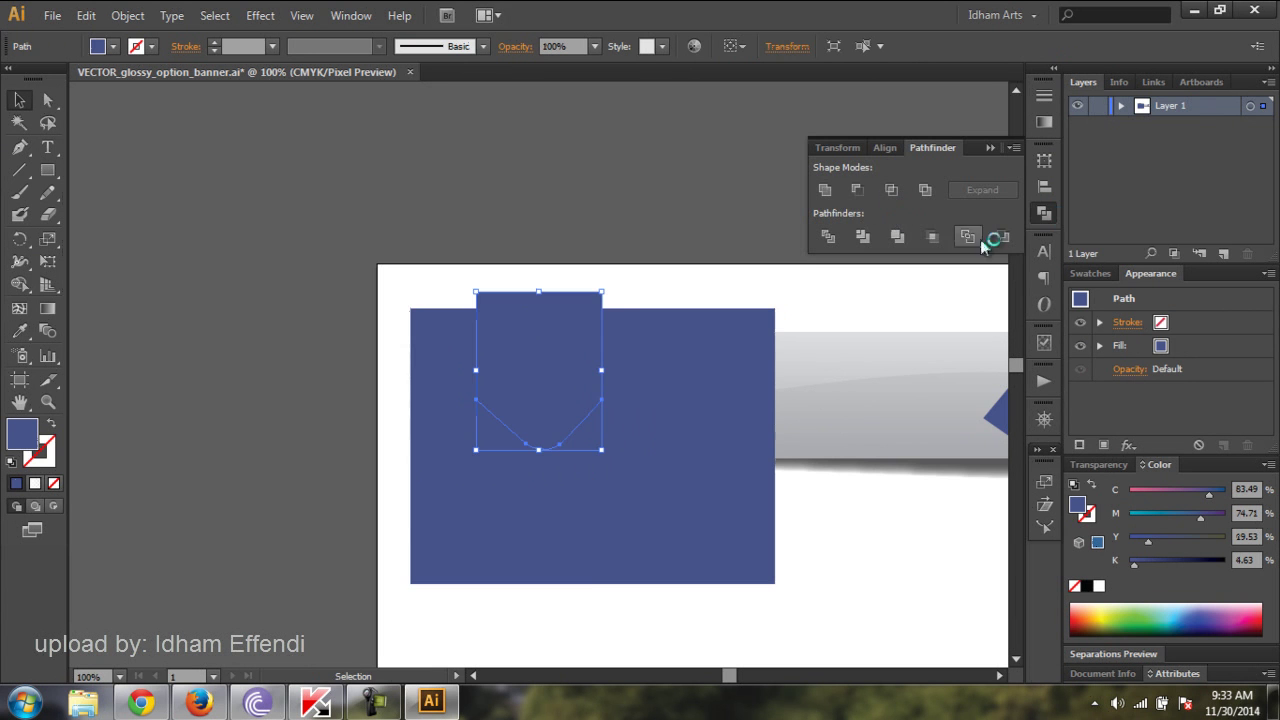
left_click(508, 302, "shift")
left_click(857, 189)
- Position the thin bar along the top edge of the blue shield
double_click(555, 300)
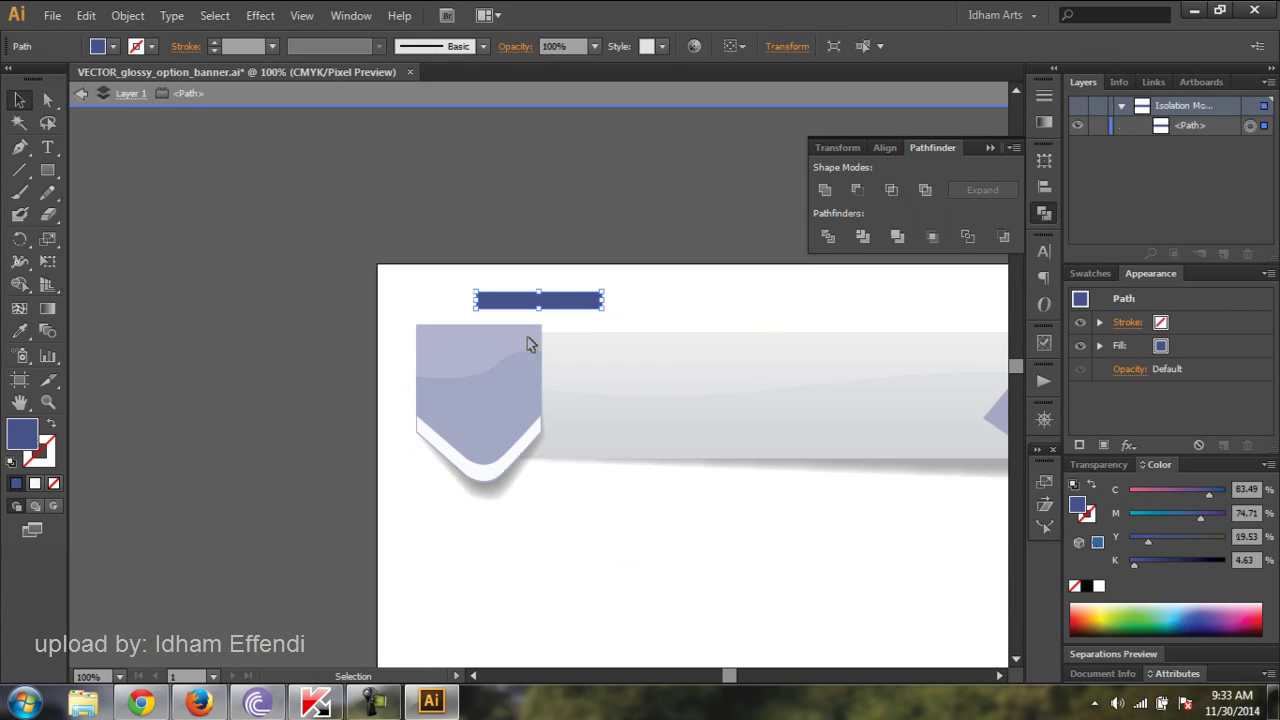
double_click(588, 192)
left_click_drag(517, 340, 517, 340)
left_click(500, 369)
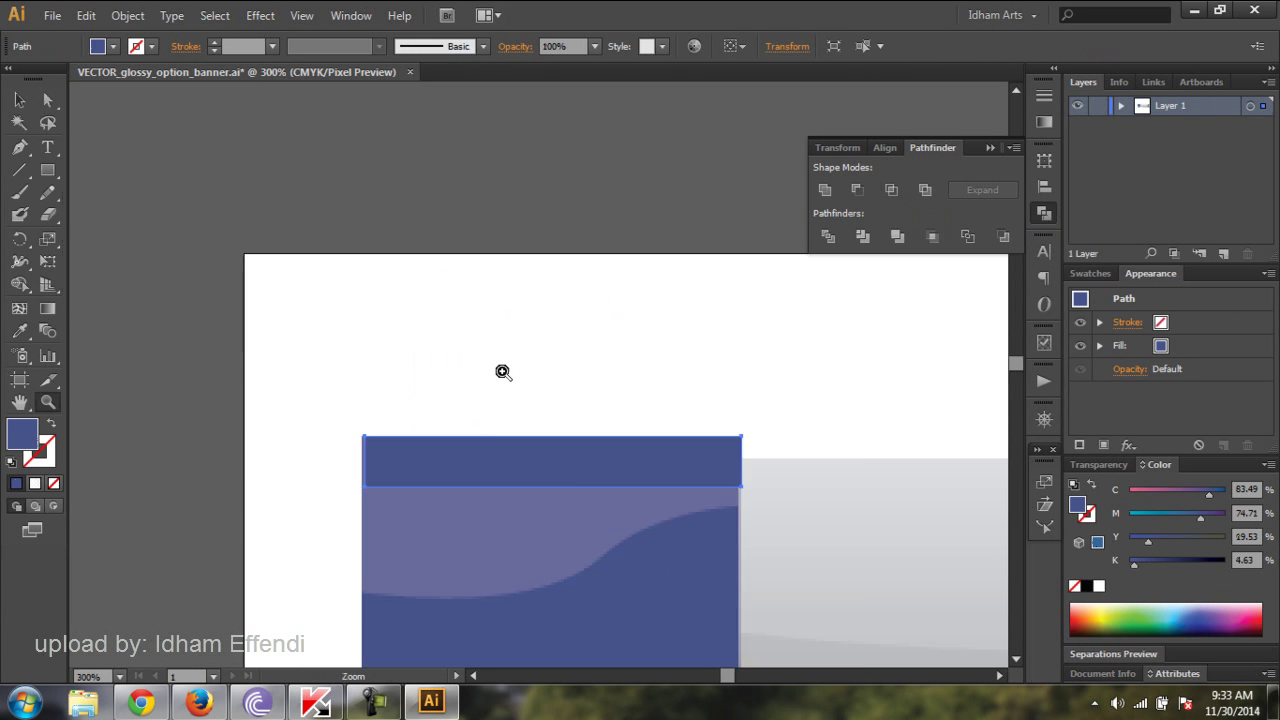
left_click(480, 400)
left_click(476, 435)
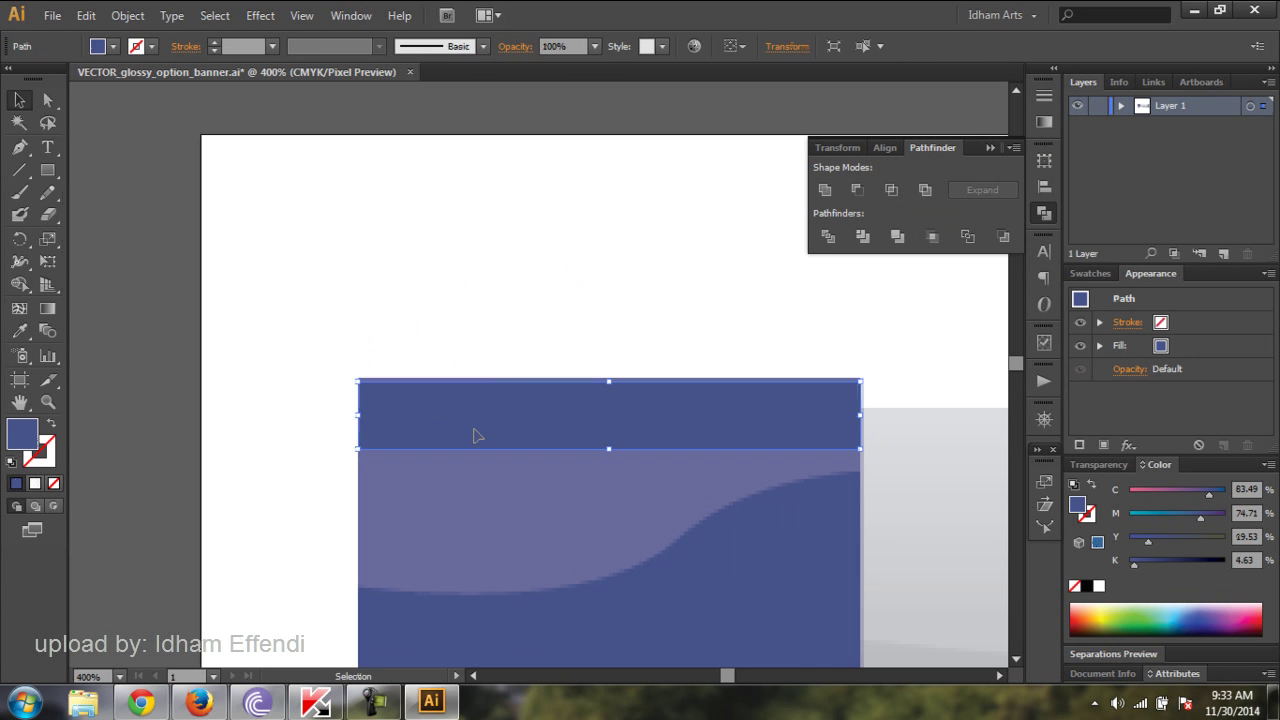
left_click(280, 424)
- Give the thin bar a near-white fill
double_click(22, 433)
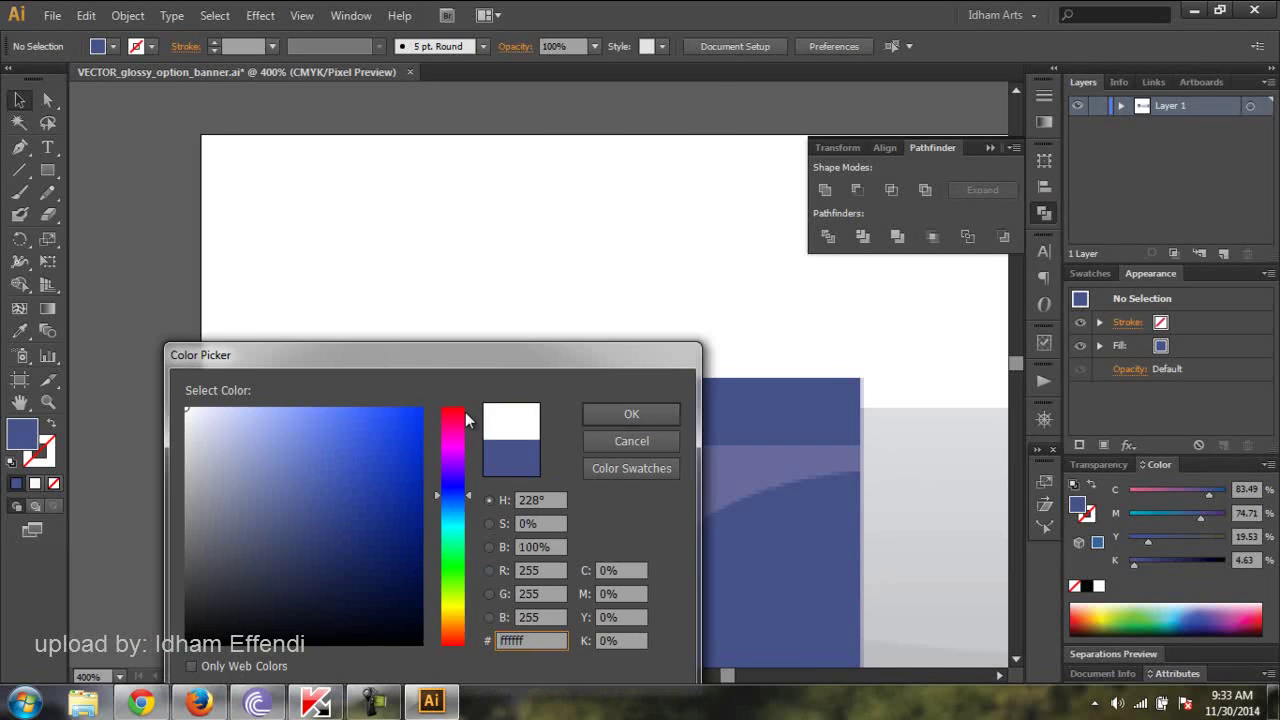
left_click(663, 415)
left_click(555, 386)
double_click(22, 433)
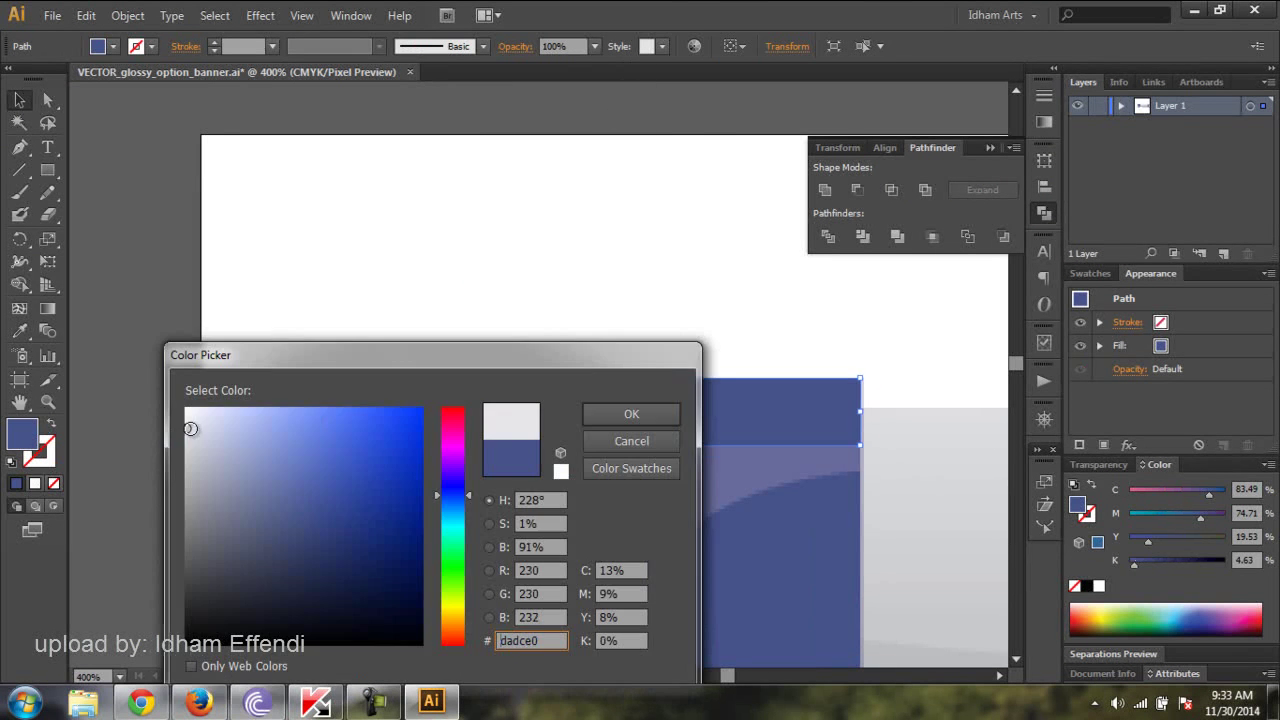
left_click(628, 414)
left_click(594, 46)
- Lower the bar's opacity to 10%, then deselect and fit the artboard in view
left_click(612, 127)
left_click(594, 46)
left_click(612, 108)
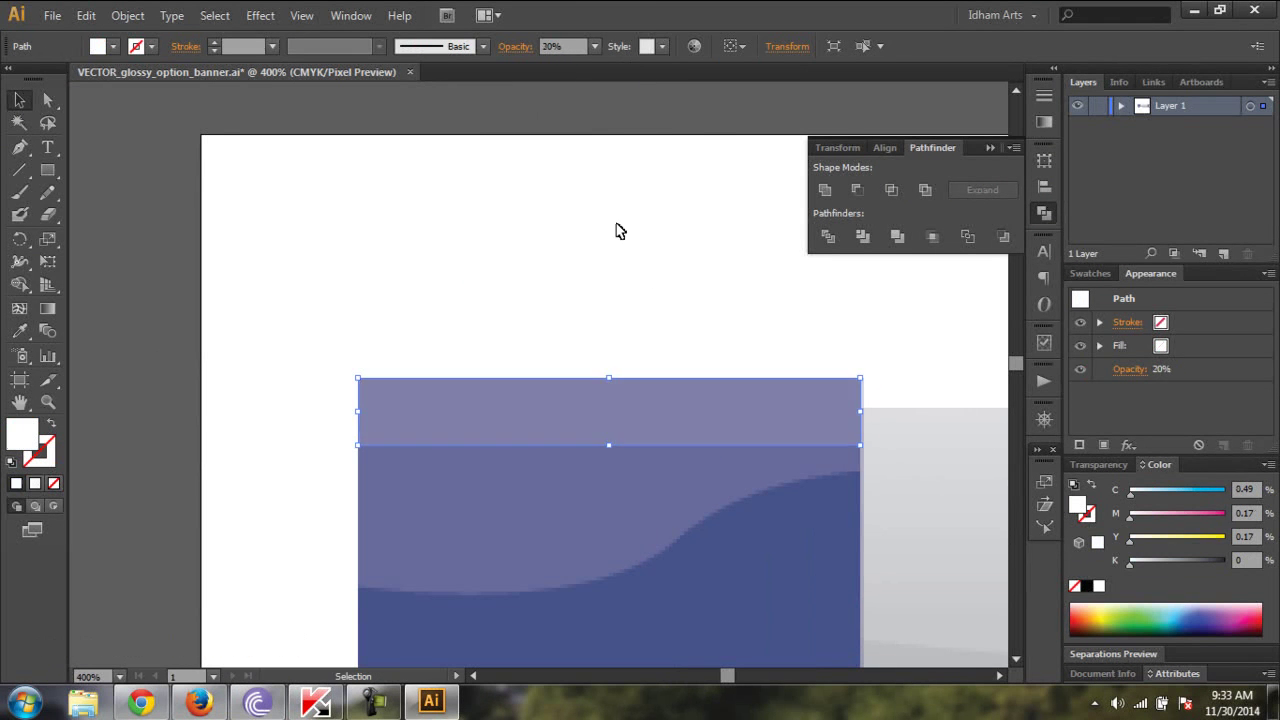
left_click(614, 229)
left_click(595, 395)
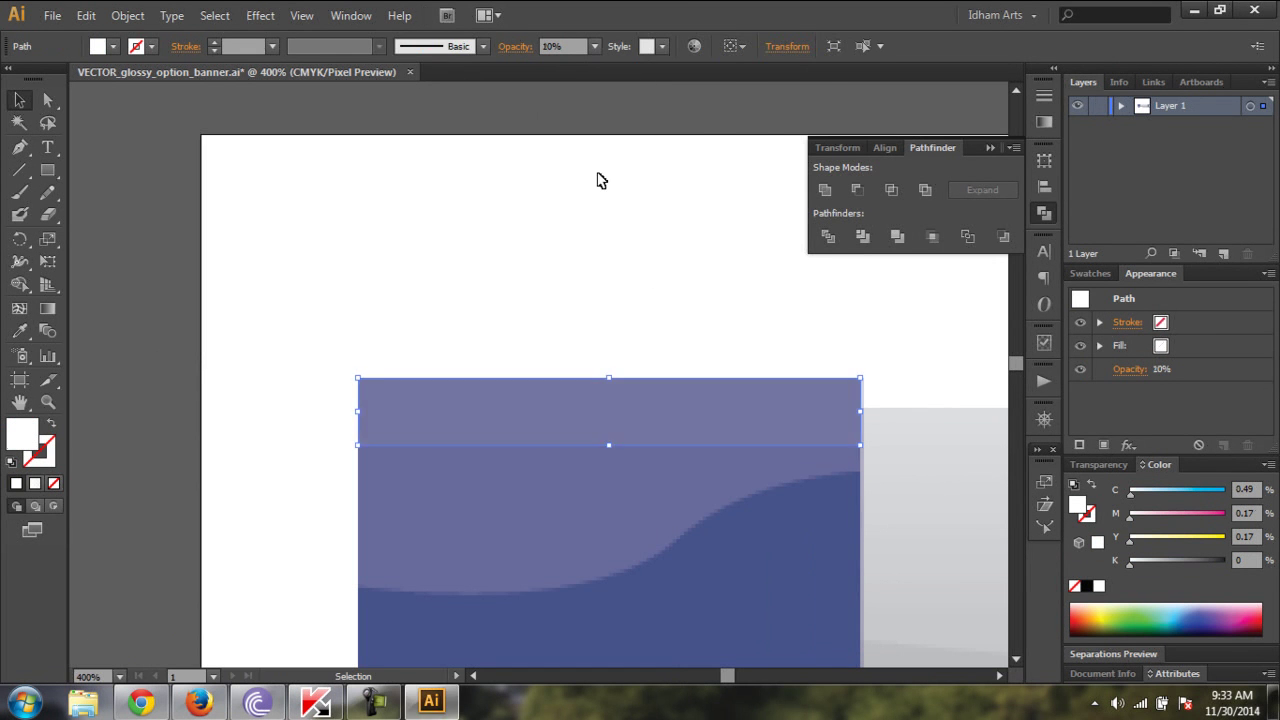
left_click(600, 177)
key("z")
left_click(119, 676)
left_click(157, 654)
- Set the ribbon's long feathered black shadow to 60% opacity, then deselect
left_click(19, 100)
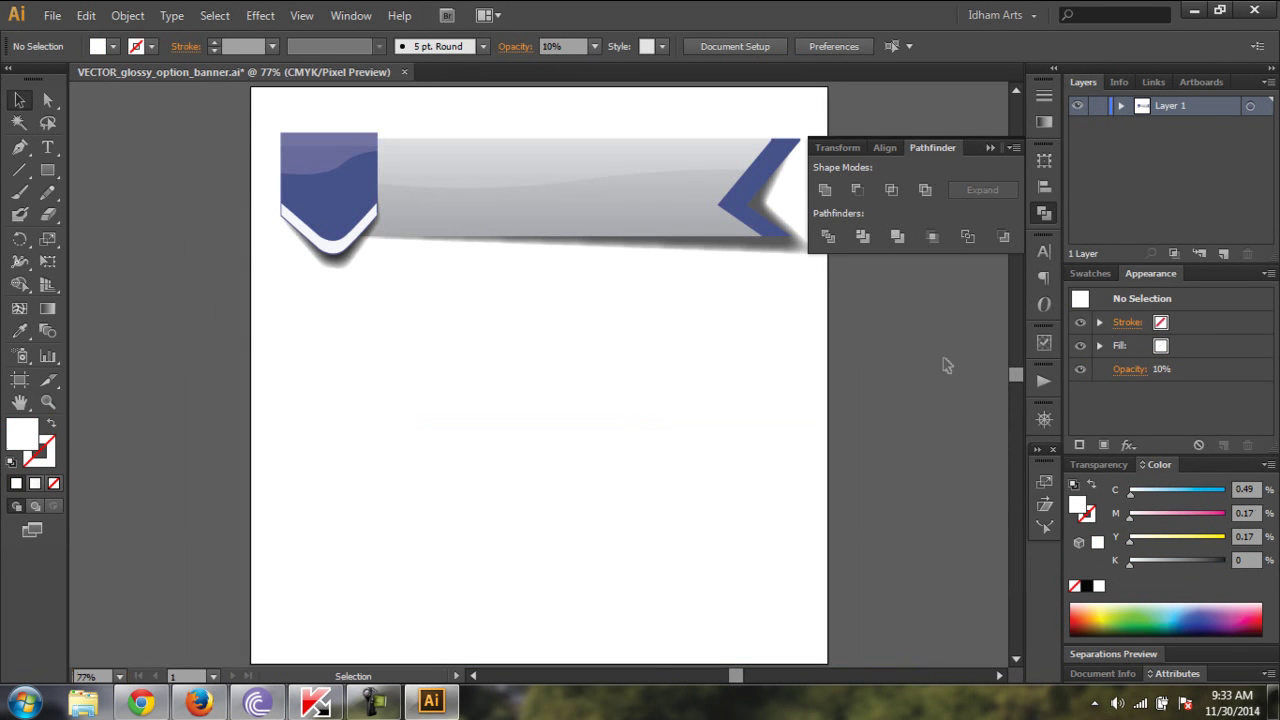
left_click(922, 313)
left_click(764, 208)
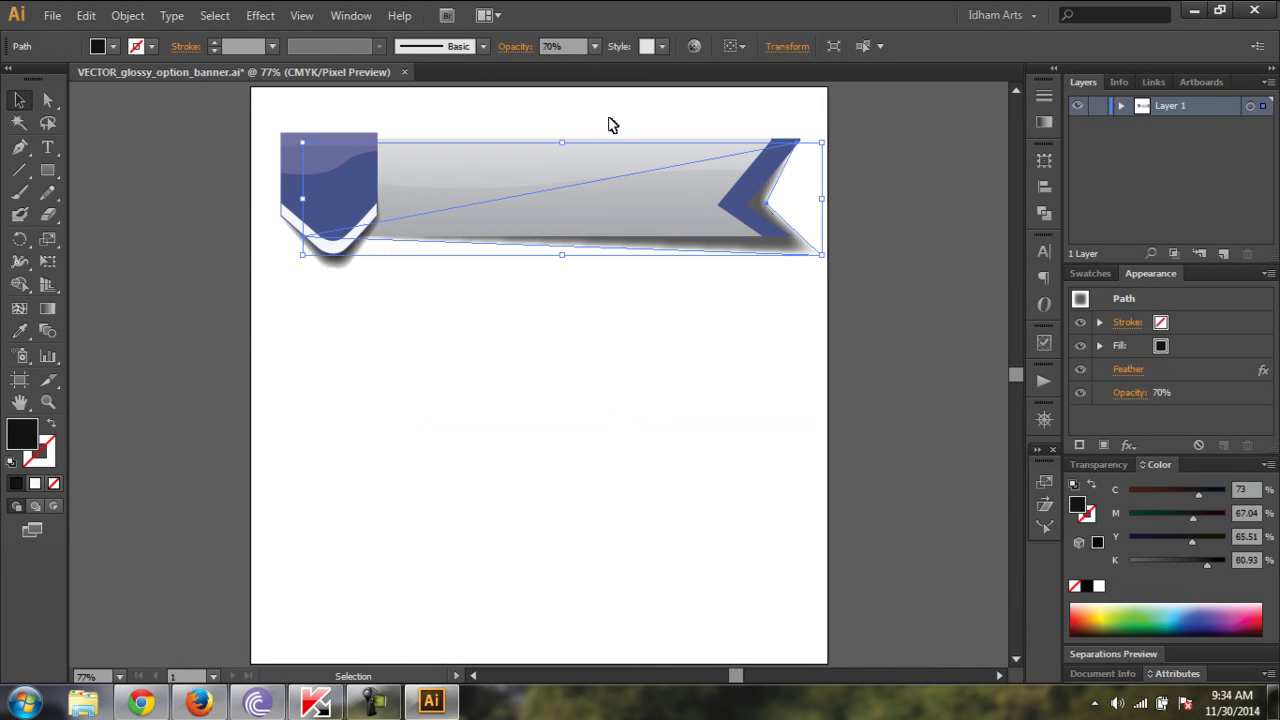
left_click(594, 46)
left_click(610, 186)
left_click(880, 246)
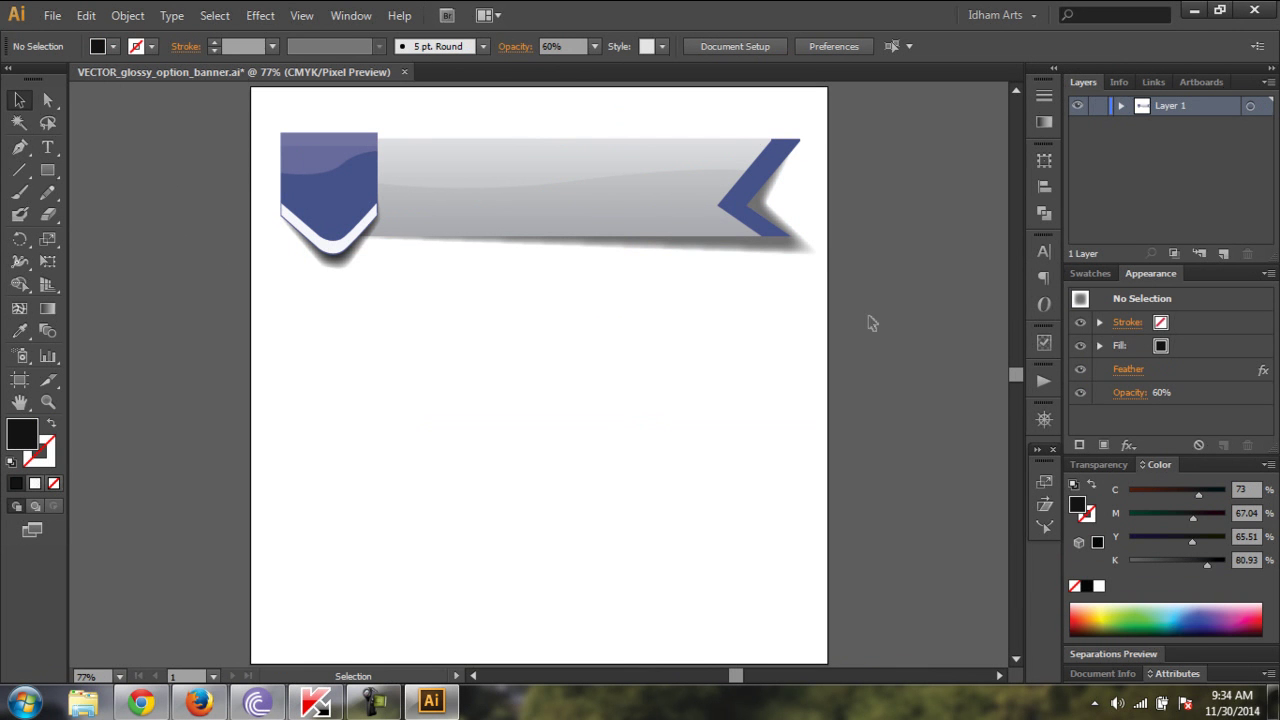
left_click(374, 702)
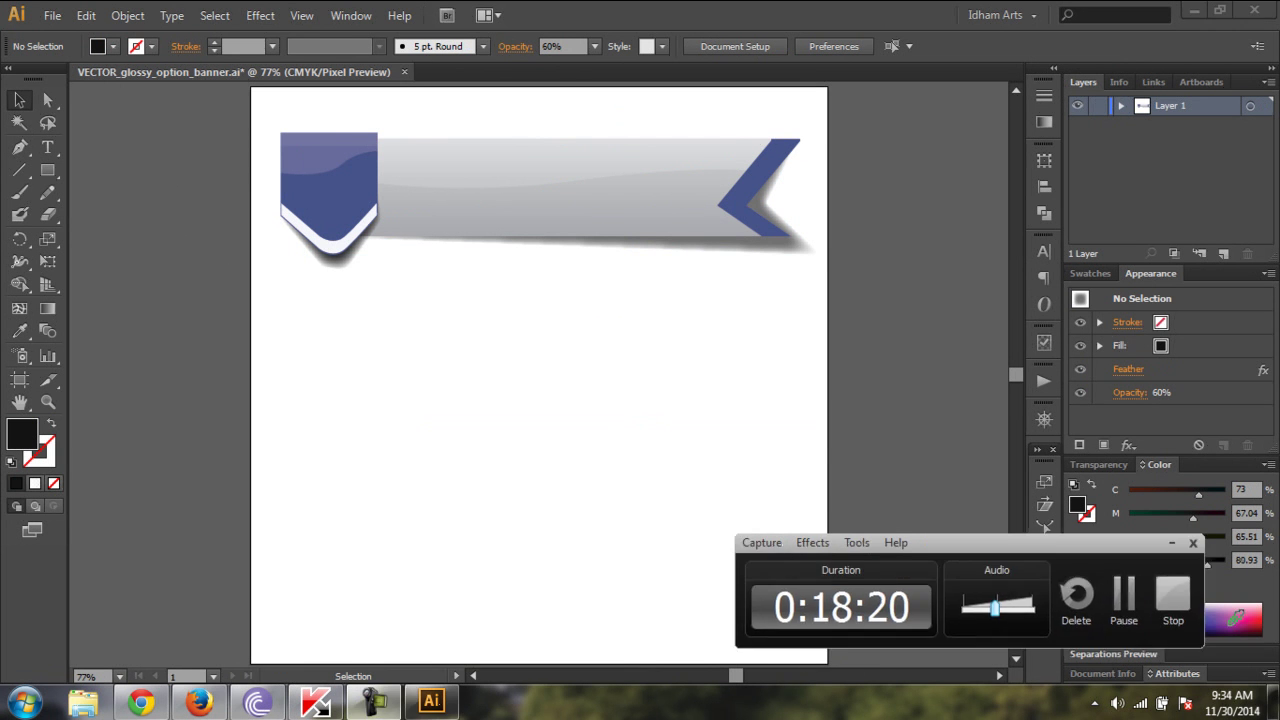